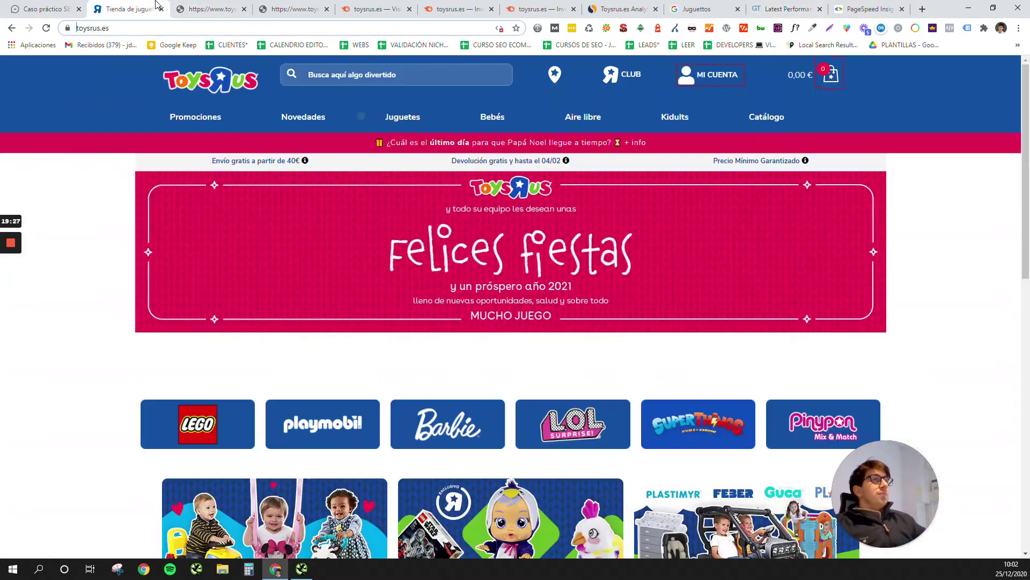
Review the Toysrus SEO case study article from the PageSpeed results through robots.txt to the Sitemaps.xml and ScreamingFrogg sections
{"action": "left_click", "coordinate": [129, 9]}
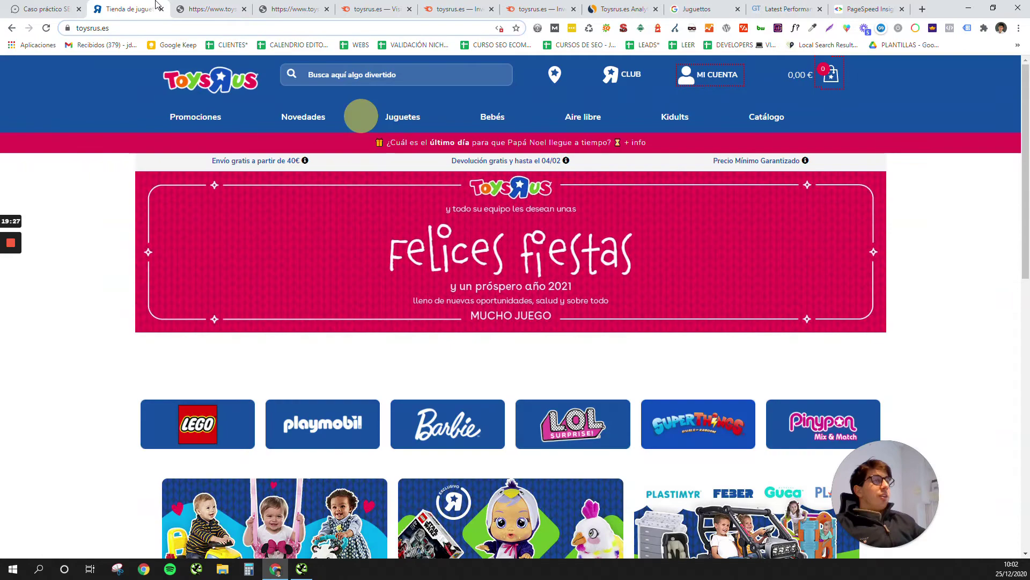
{"action": "left_click", "coordinate": [19, 6]}
{"action": "scroll", "coordinate": [411, 249], "scroll_direction": "down", "scroll_amount": 9}
{"action": "scroll", "coordinate": [413, 245], "scroll_direction": "up", "scroll_amount": 6}
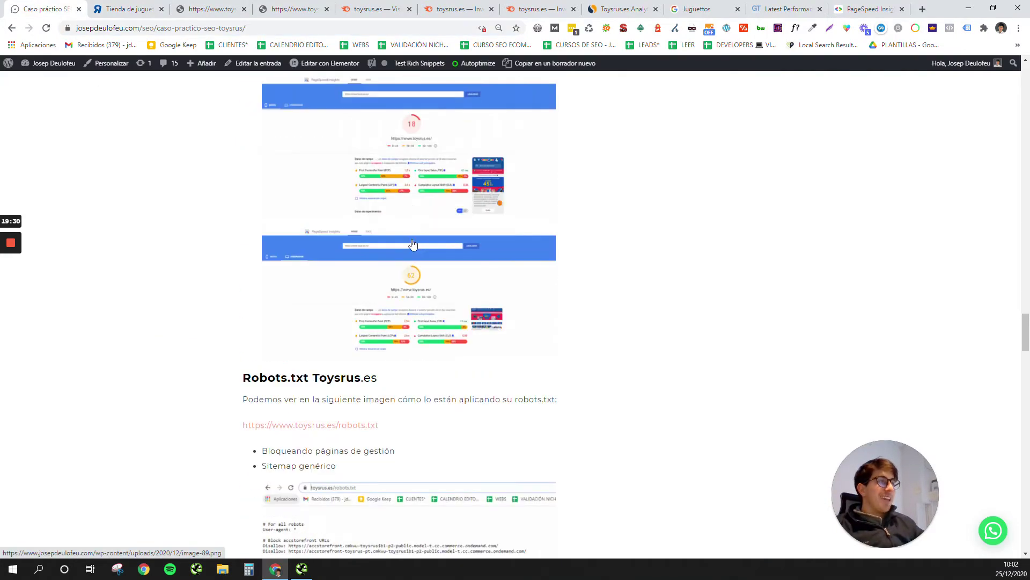
{"action": "scroll", "coordinate": [413, 244], "scroll_direction": "up", "scroll_amount": 2}
{"action": "scroll", "coordinate": [504, 226], "scroll_direction": "down", "scroll_amount": 3}
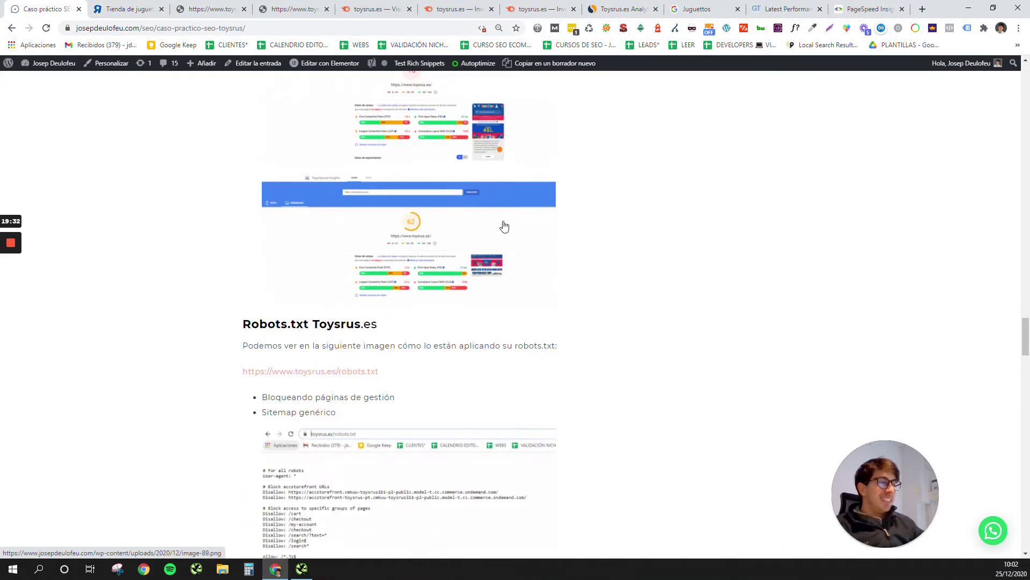
{"action": "scroll", "coordinate": [503, 226], "scroll_direction": "down", "scroll_amount": 11}
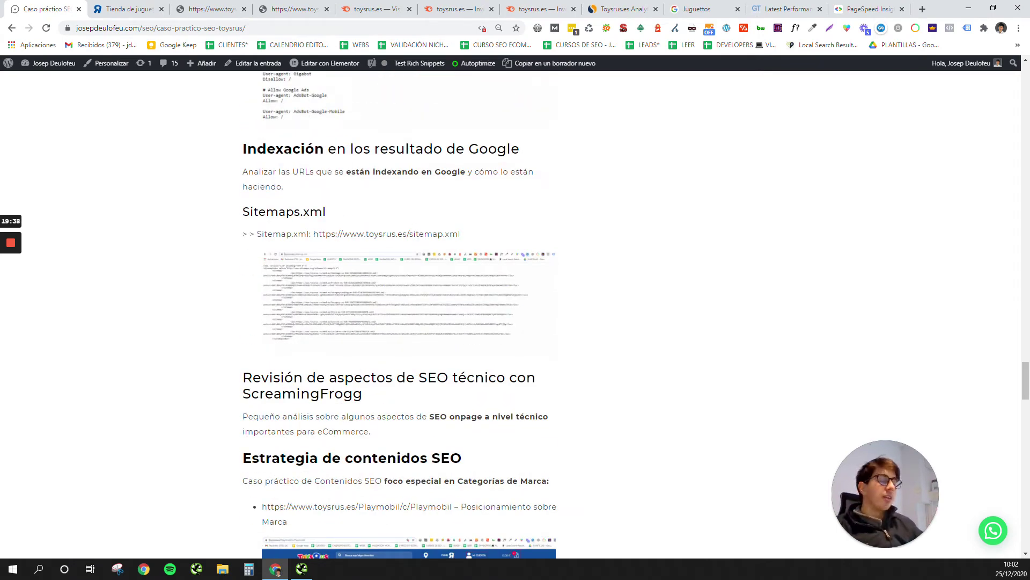
Close the performance report and PageSpeed Insights browser tabs, then switch to Screaming Frog SEO Spider and maximize its window
{"action": "left_click", "coordinate": [541, 154]}
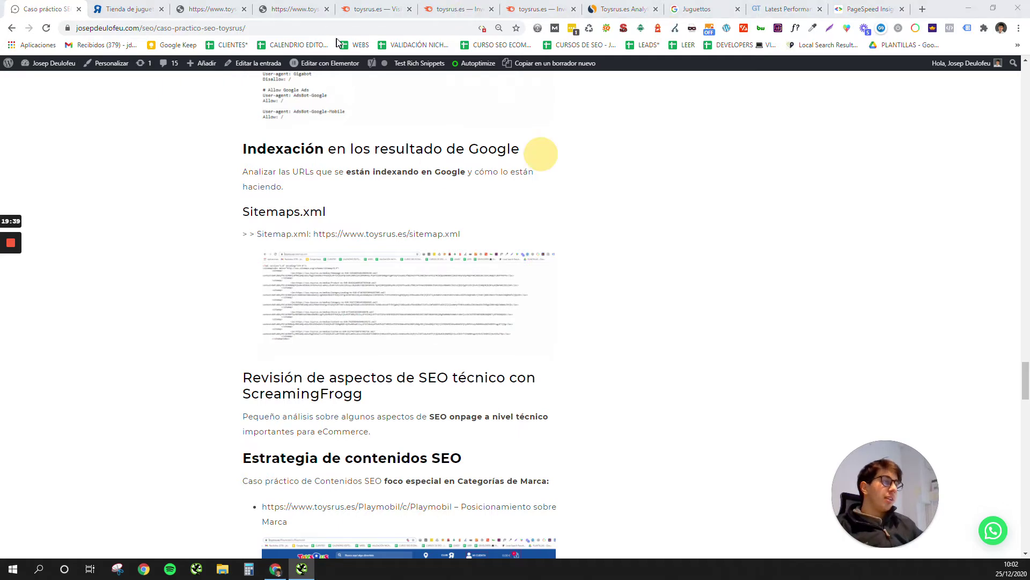
{"action": "left_click_drag", "start_coordinate": [661, 138], "coordinate": [306, 114]}
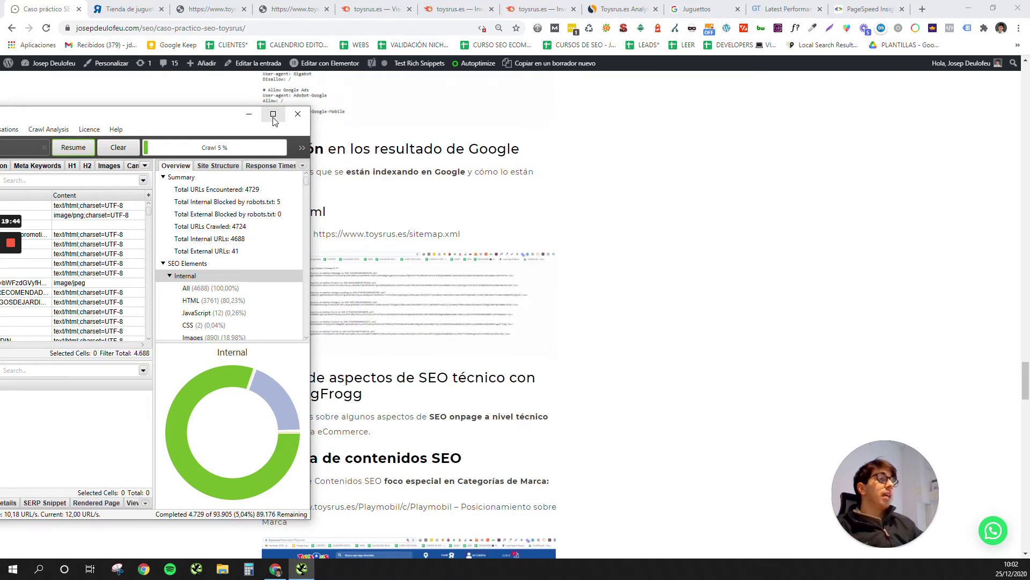
{"action": "left_click", "coordinate": [819, 9]}
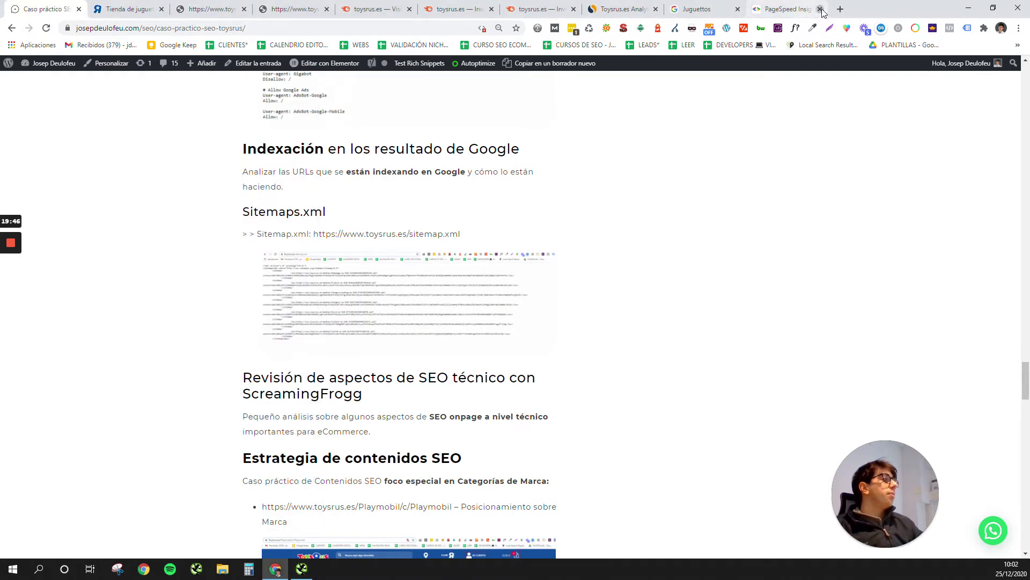
{"action": "key", "text": "alt+Tab"}
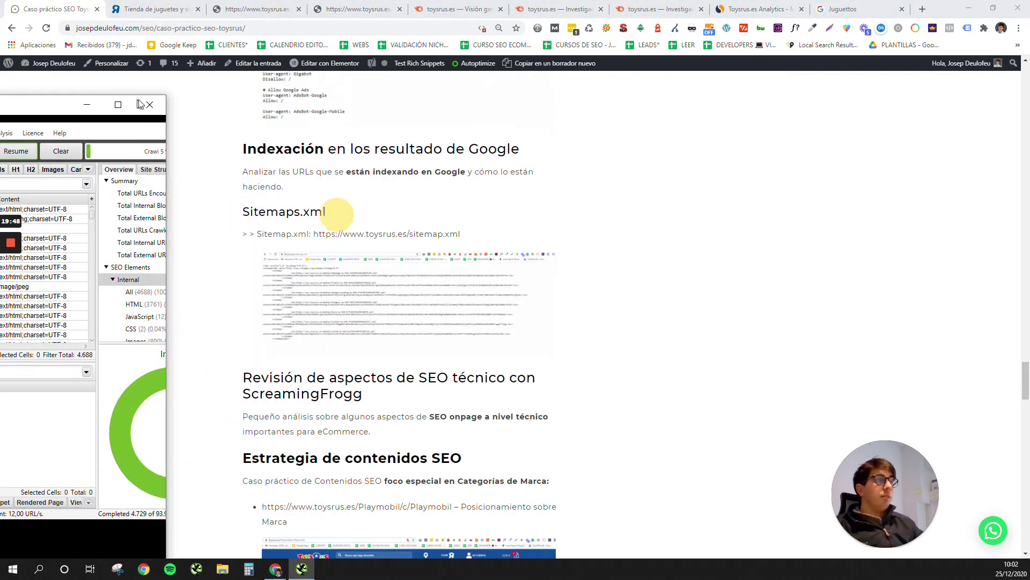
{"action": "left_click_drag", "start_coordinate": [138, 102], "coordinate": [438, 78]}
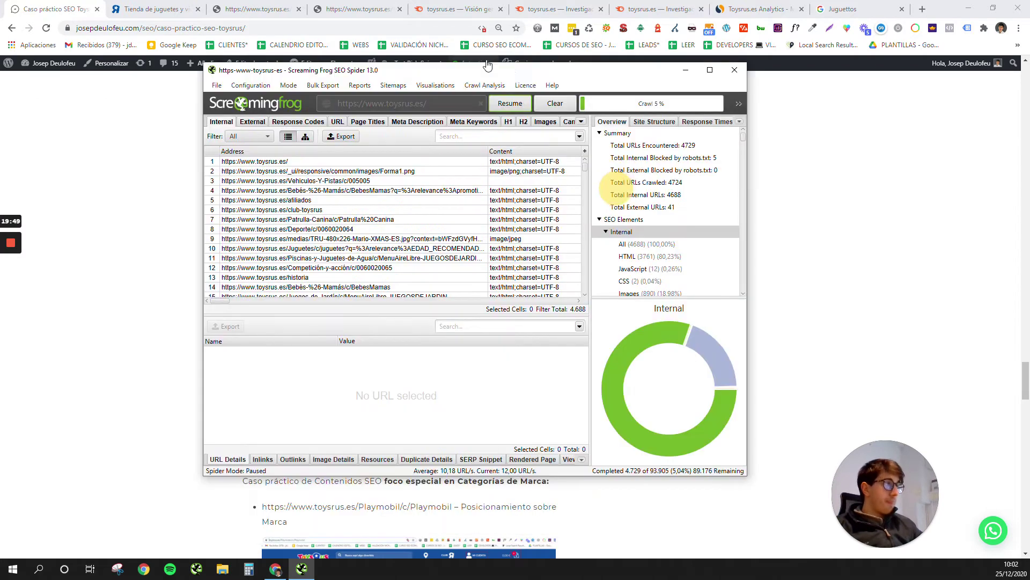
{"action": "left_click", "coordinate": [708, 71]}
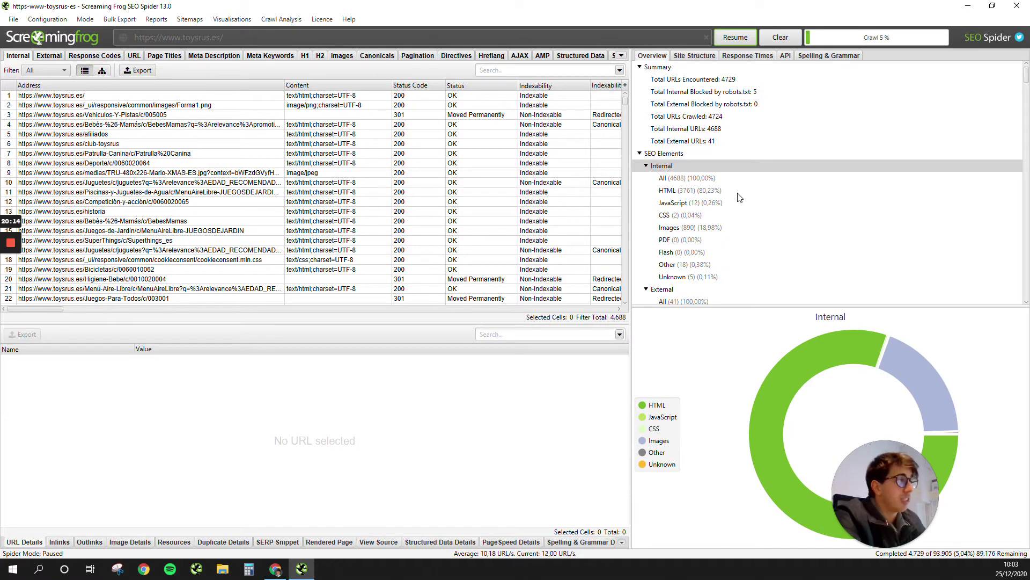
Collapse the External group in the crawl overview and list only the internal HTML URLs
{"action": "left_click", "coordinate": [646, 166]}
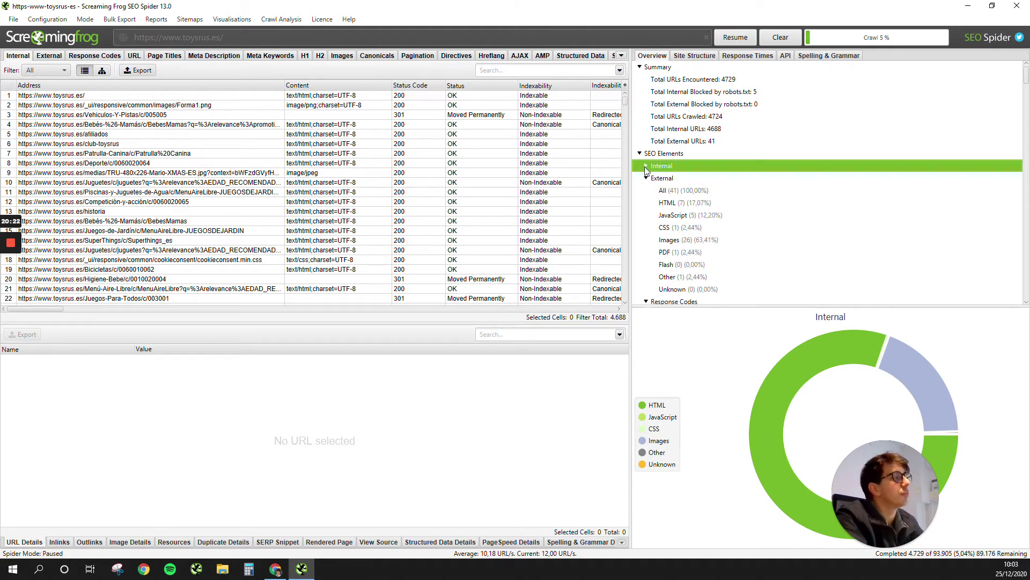
{"action": "left_click", "coordinate": [647, 179]}
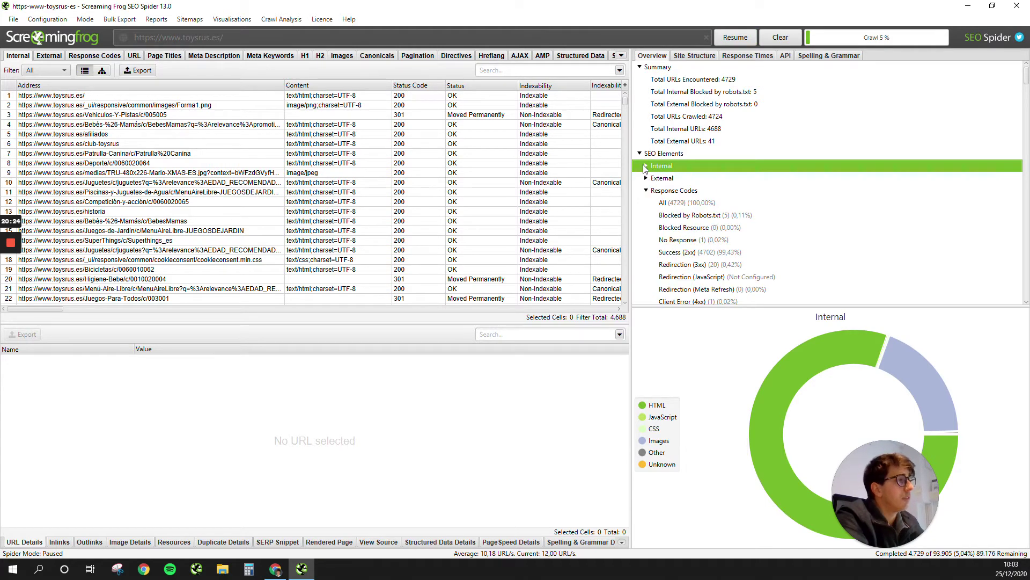
{"action": "left_click", "coordinate": [646, 167]}
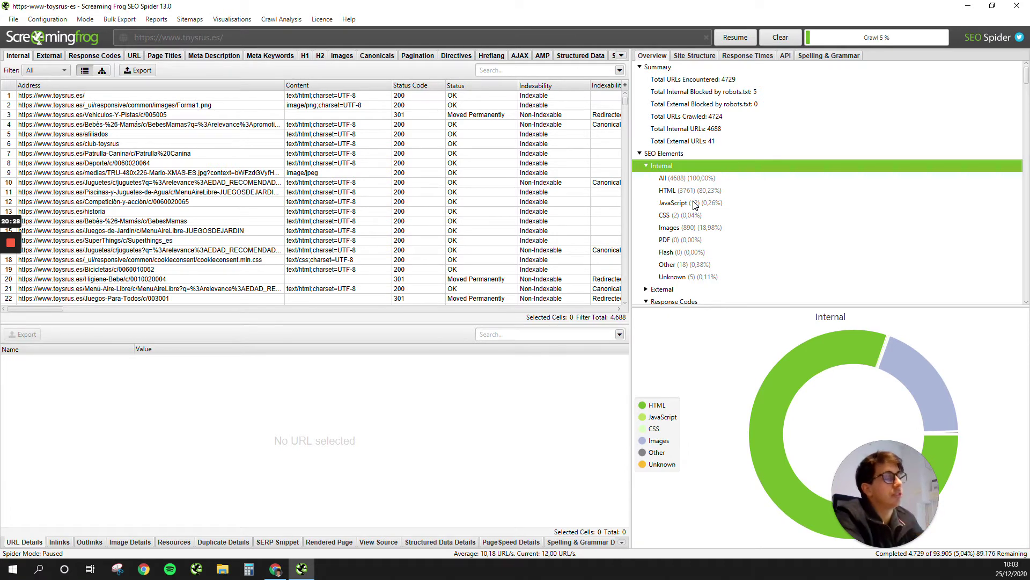
{"action": "left_click", "coordinate": [717, 193]}
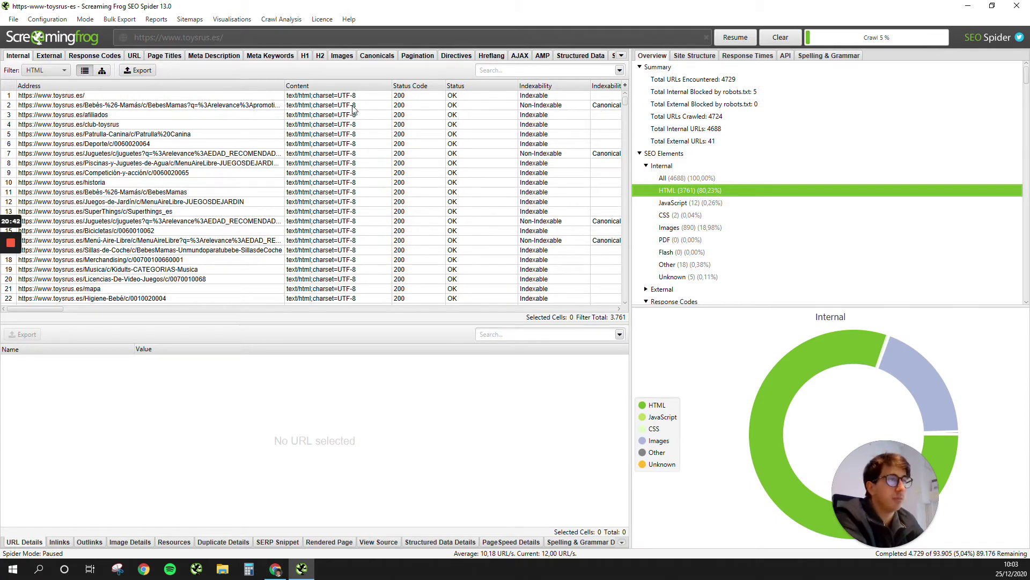
Inspect the URL details of the Bebés & Mamás promotions, club-toysrus, Patrulla Canina, Deporte and age-filtered Juguetes pages
{"action": "left_click", "coordinate": [194, 111]}
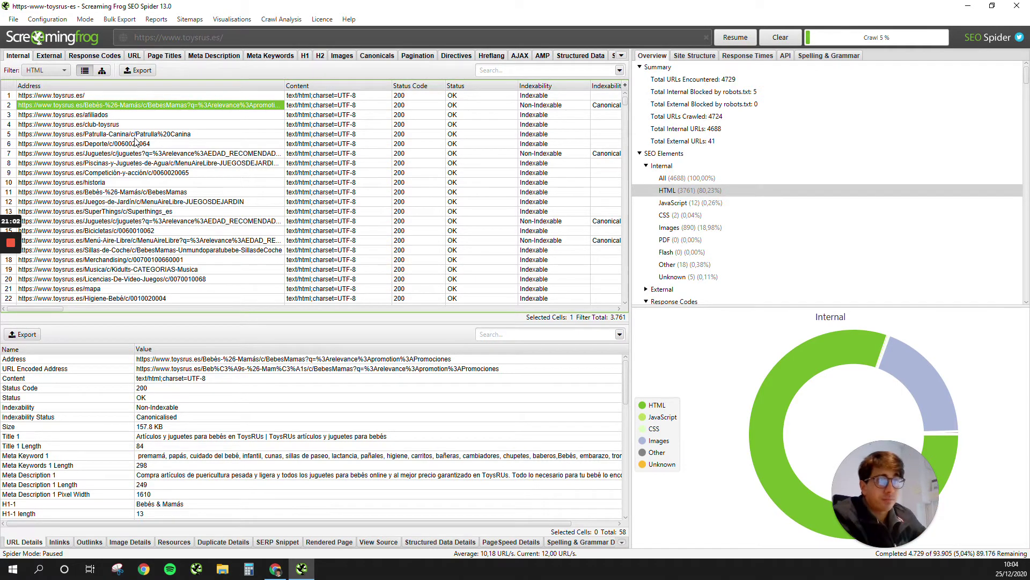
{"action": "left_click", "coordinate": [133, 124]}
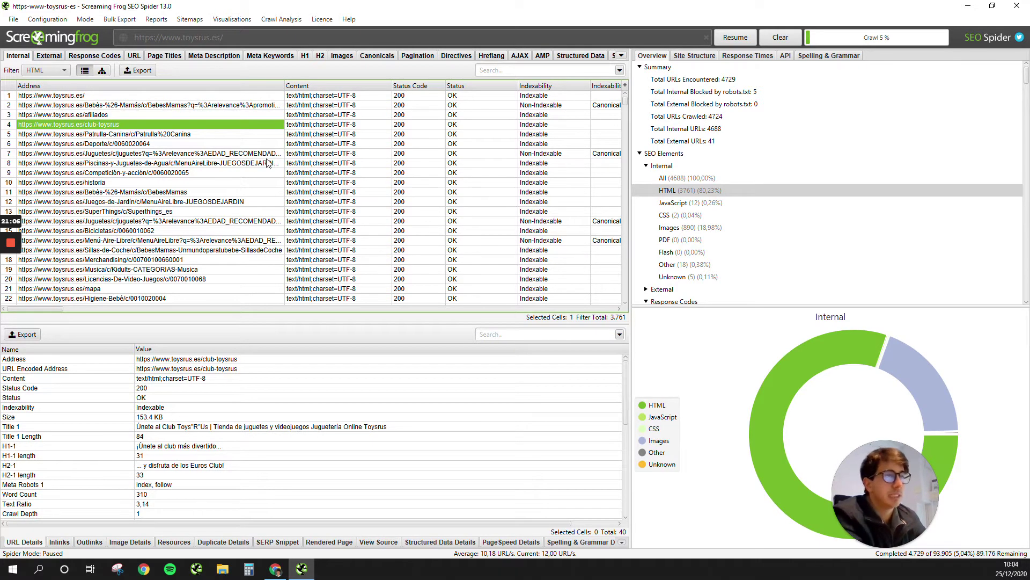
{"action": "left_click", "coordinate": [238, 135]}
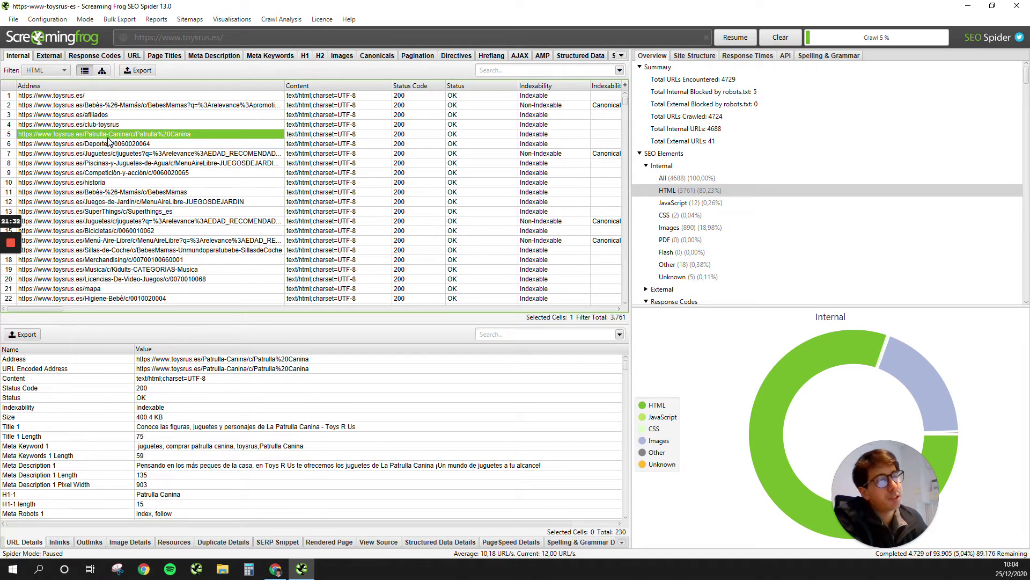
{"action": "left_click", "coordinate": [186, 144]}
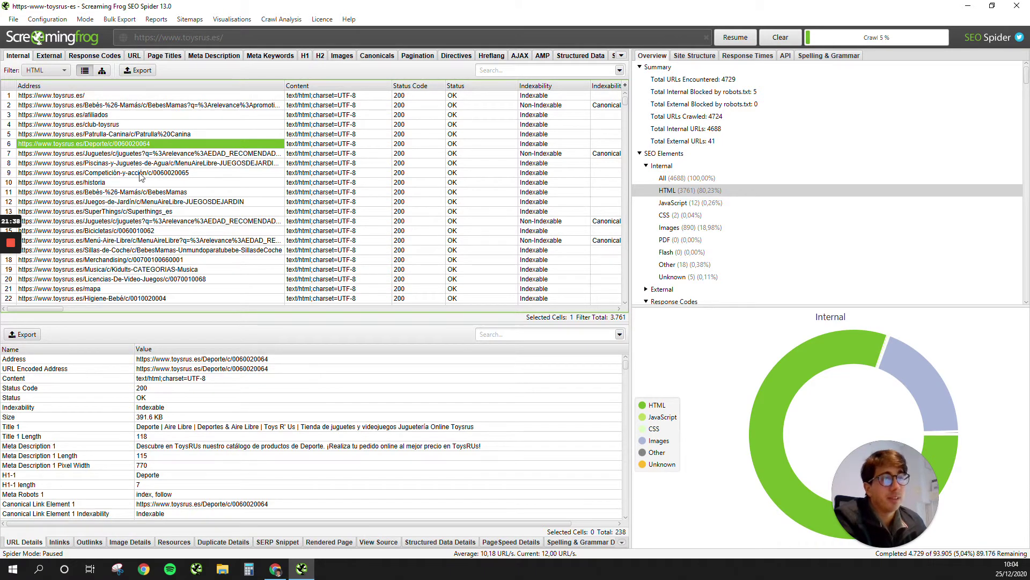
{"action": "left_click", "coordinate": [159, 155]}
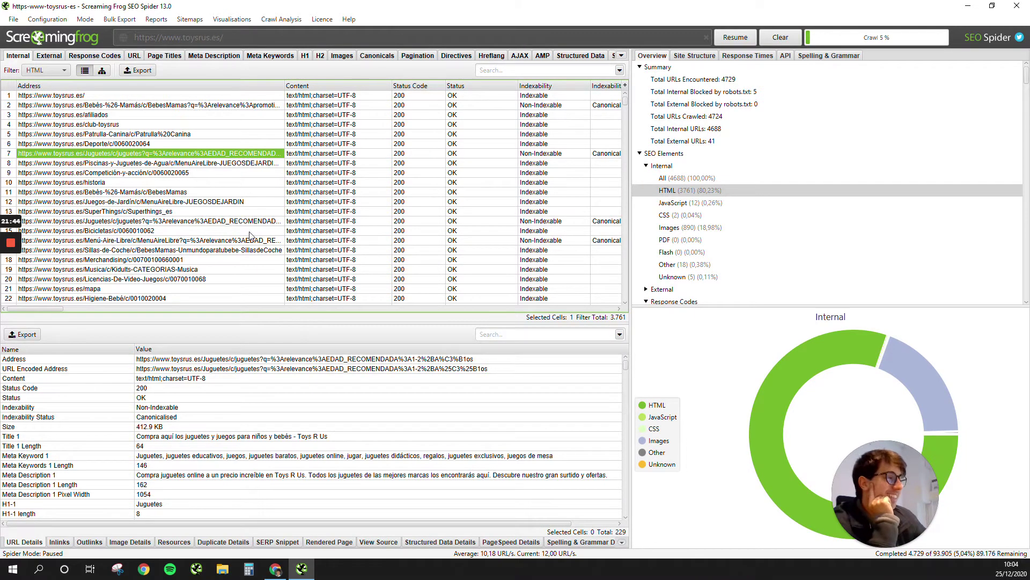
List the internal JavaScript files, the CSS files and the images of the crawl in turn
{"action": "left_click", "coordinate": [716, 204]}
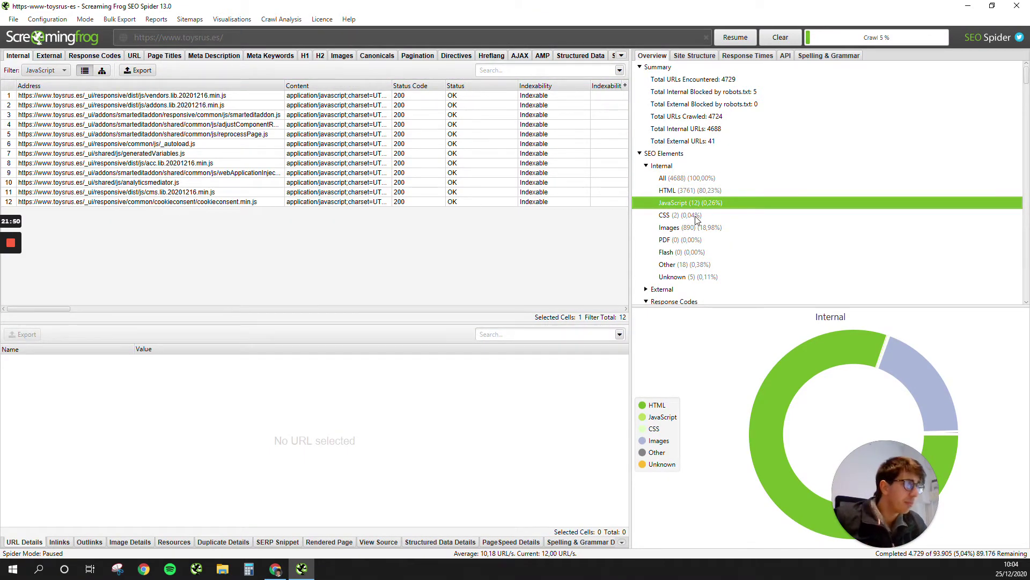
{"action": "left_click", "coordinate": [696, 218]}
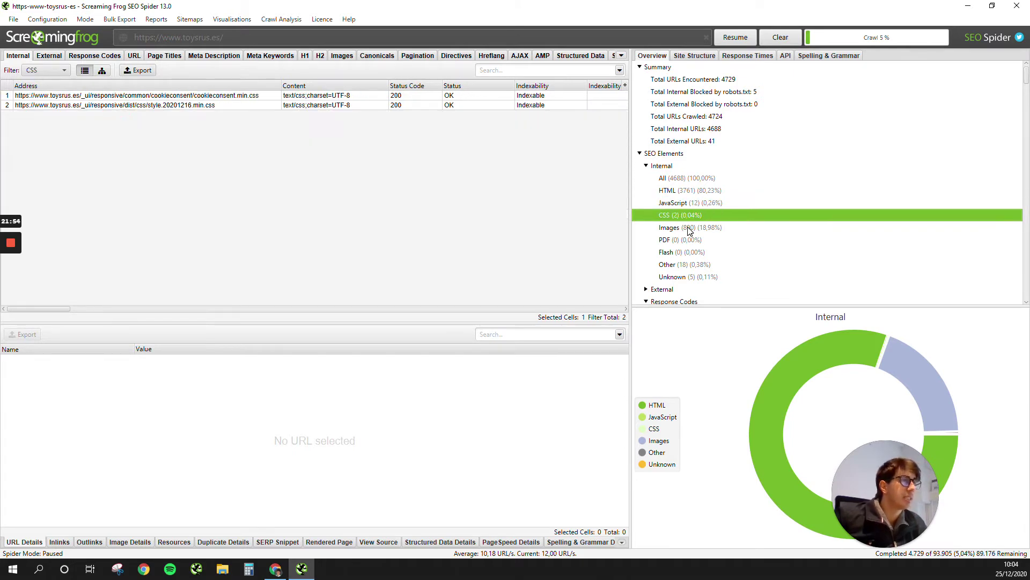
{"action": "left_click", "coordinate": [686, 231]}
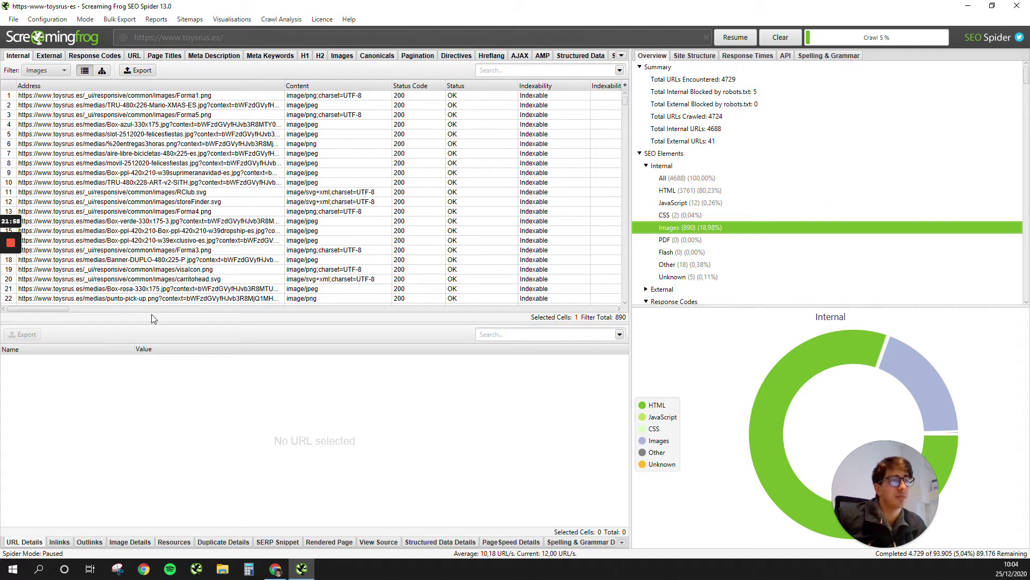
{"action": "left_click_drag", "start_coordinate": [50, 308], "coordinate": [96, 309]}
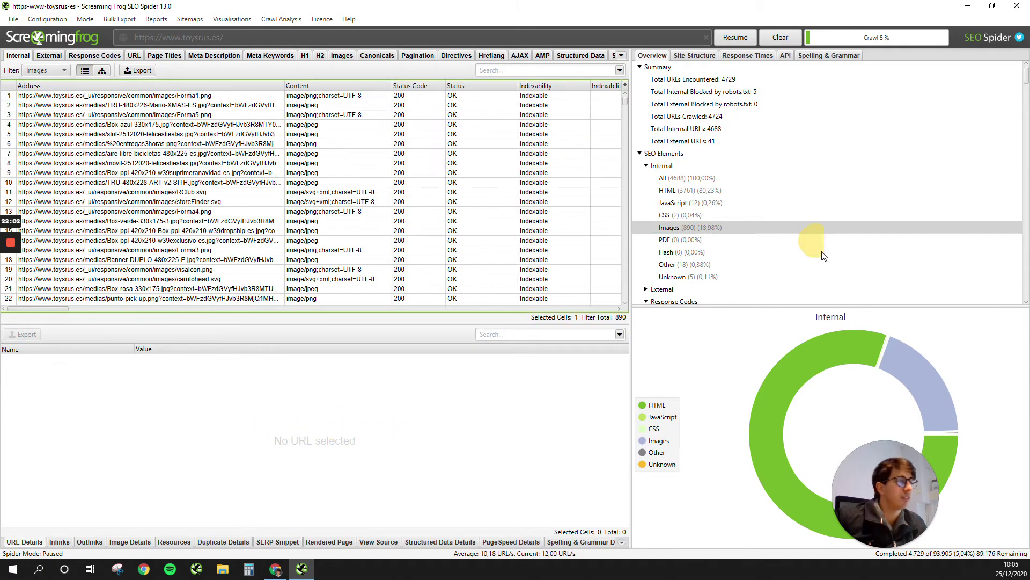
Collapse the Internal group, check the External breakdown by file type, and collapse that group too
{"action": "scroll", "coordinate": [805, 249], "scroll_direction": "down", "scroll_amount": 1}
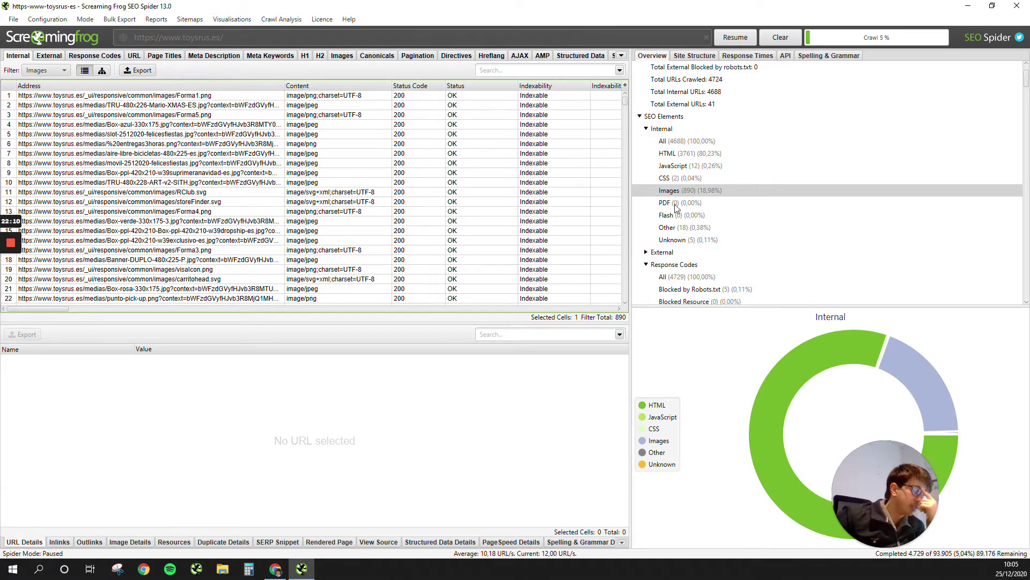
{"action": "left_click", "coordinate": [648, 129]}
{"action": "left_click", "coordinate": [650, 142]}
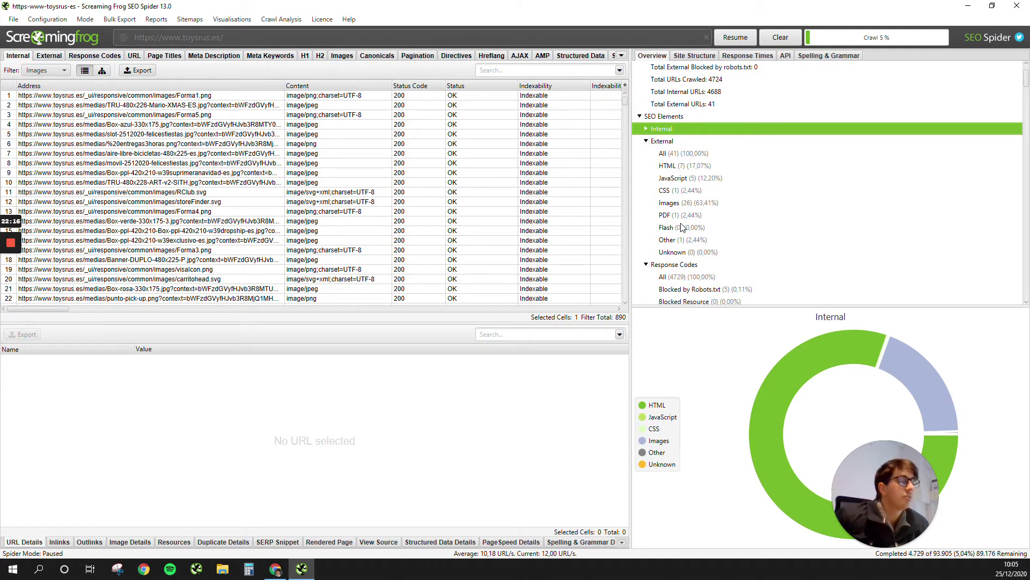
{"action": "left_click", "coordinate": [648, 142]}
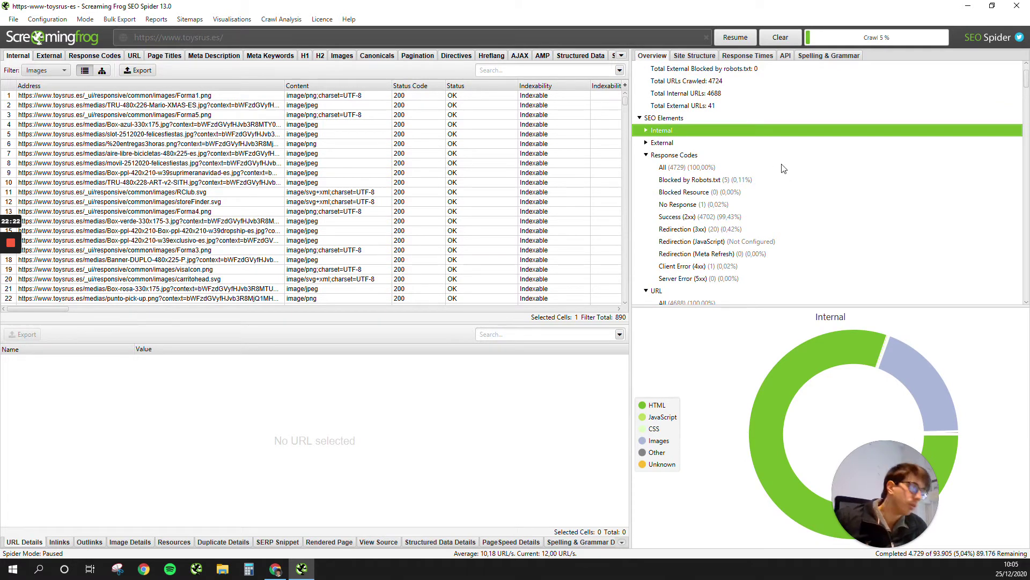
Filter the response codes to Redirection (3xx) and inspect the redirect URL of the Vehiculos-Y-Pistas page
{"action": "left_click", "coordinate": [676, 156]}
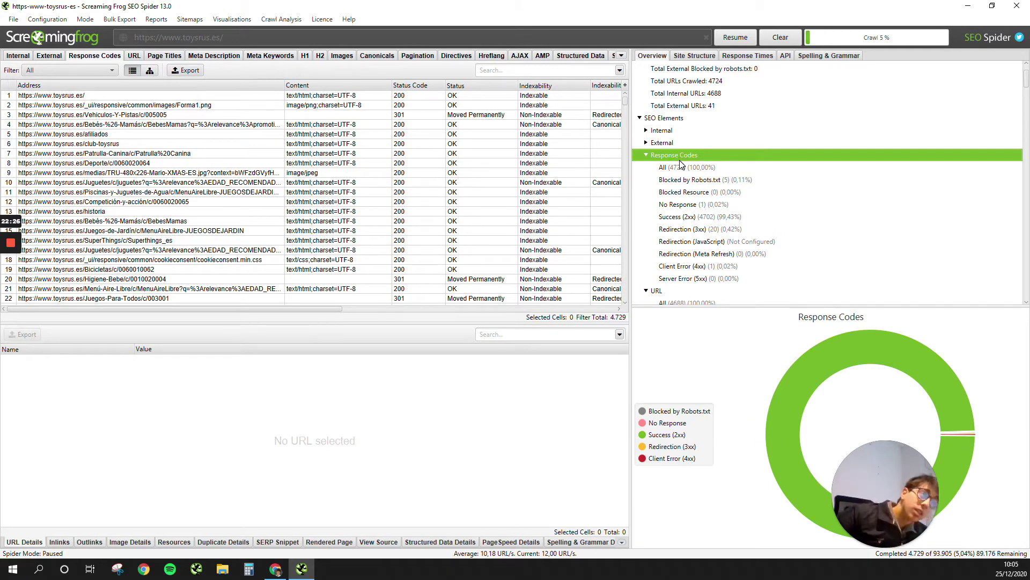
{"action": "left_click", "coordinate": [706, 230]}
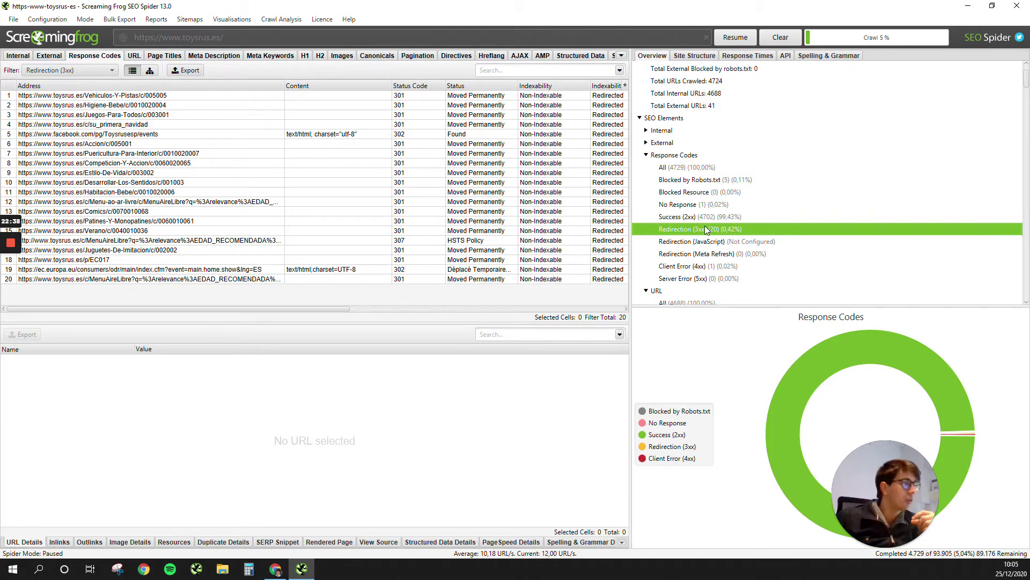
{"action": "left_click", "coordinate": [224, 96]}
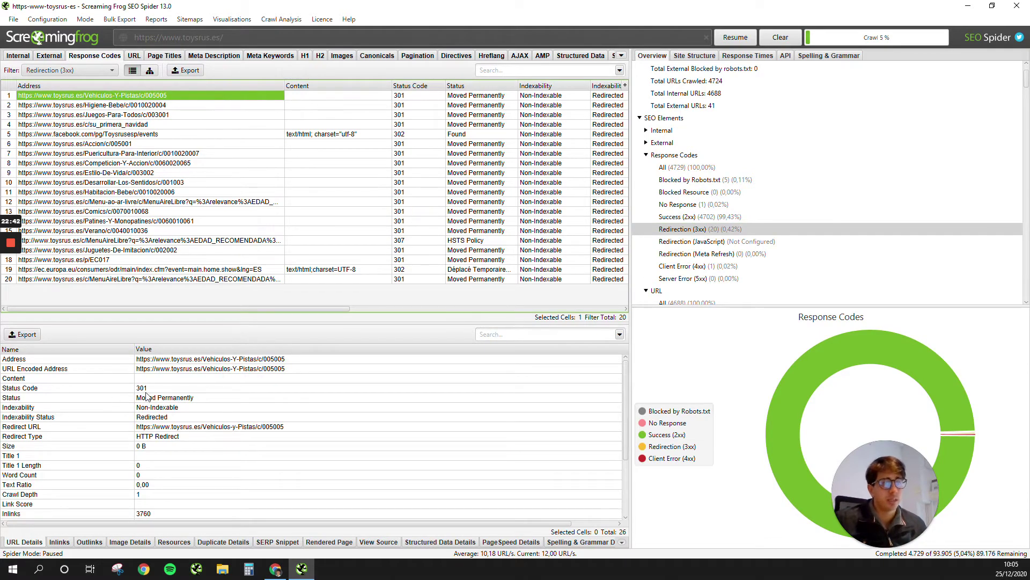
{"action": "left_click", "coordinate": [204, 429]}
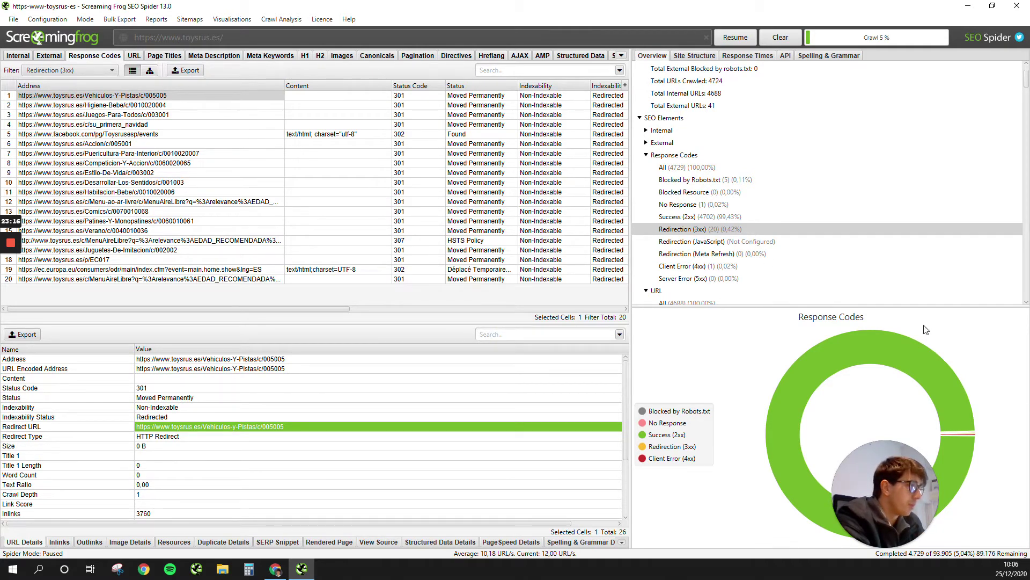
Check the Success (2xx) and Server Error (5xx) responses, and list the Client Error (4xx) URLs
{"action": "left_click", "coordinate": [698, 217]}
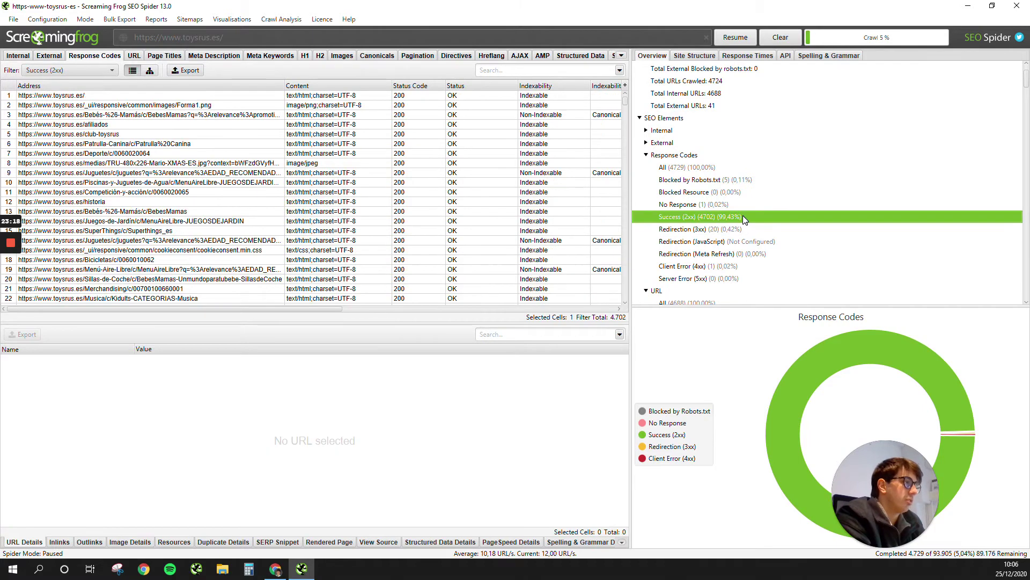
{"action": "left_click", "coordinate": [724, 278]}
{"action": "left_click", "coordinate": [724, 266]}
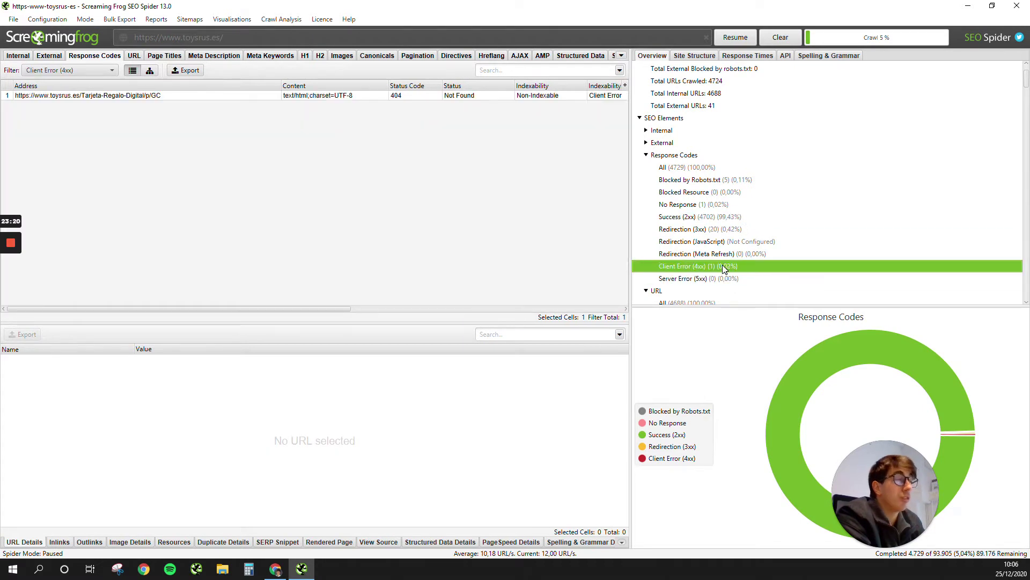
{"action": "right_click", "coordinate": [133, 98]}
{"action": "left_click", "coordinate": [375, 226]}
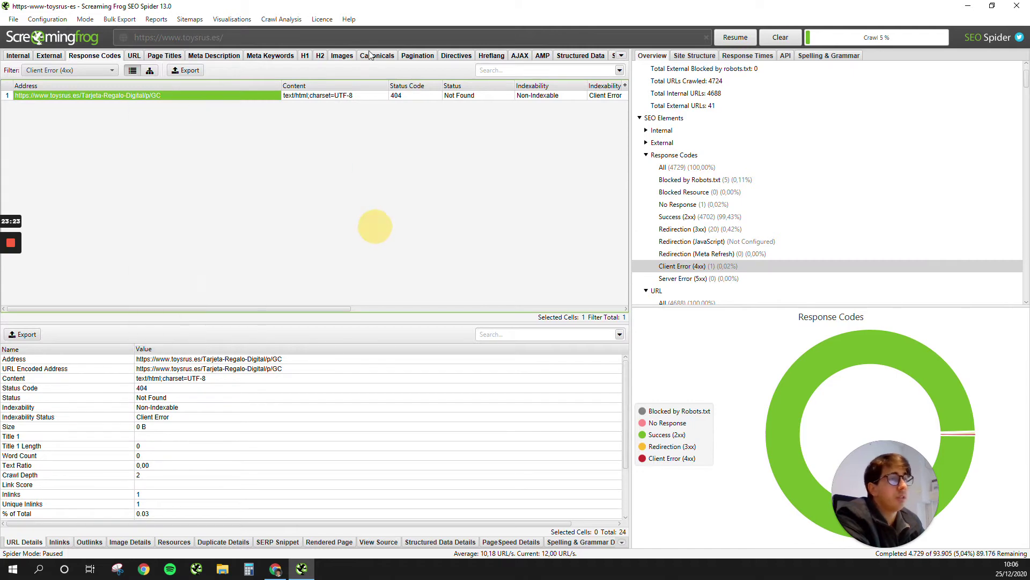
{"action": "left_click", "coordinate": [967, 8]}
{"action": "left_click", "coordinate": [921, 8]}
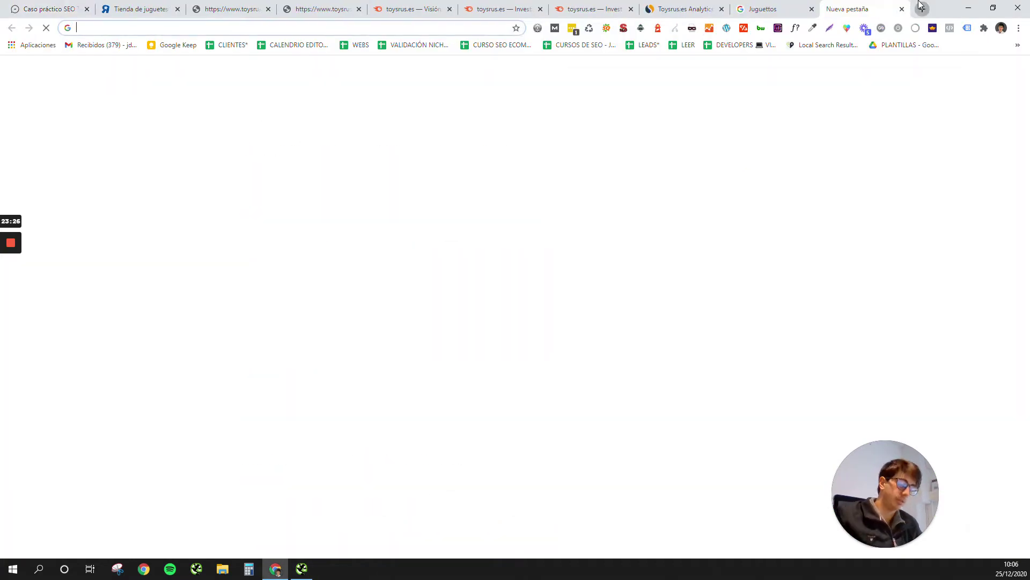
{"action": "type", "text": "https://www.toysrus.es/Tarjeta-Regalo-Digital/p/GC"}
{"action": "key", "text": "Return"}
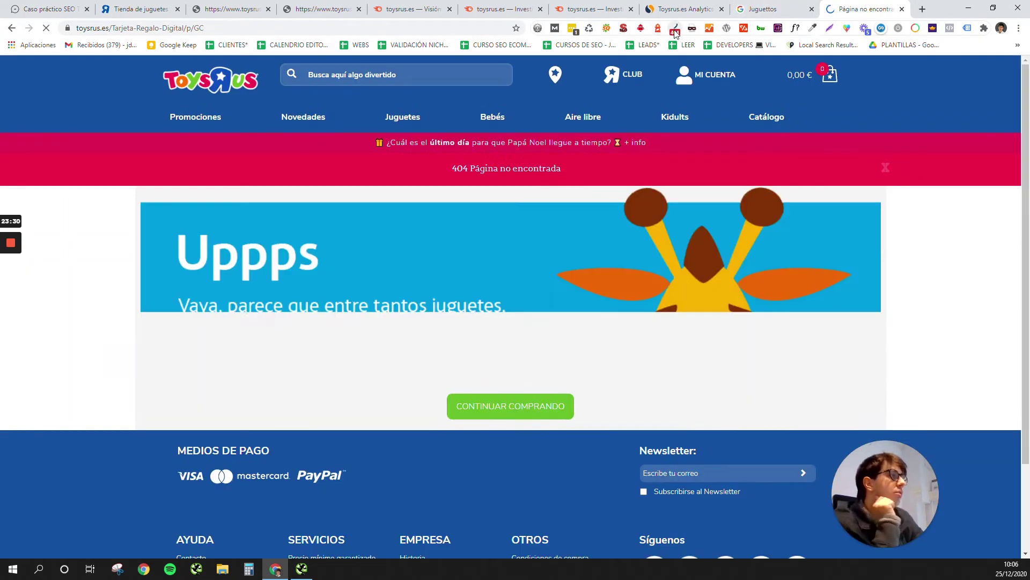
Check the HTTP status of the Tarjeta-Regalo-Digital page with the Redirect Path extension
{"action": "left_click", "coordinate": [675, 30]}
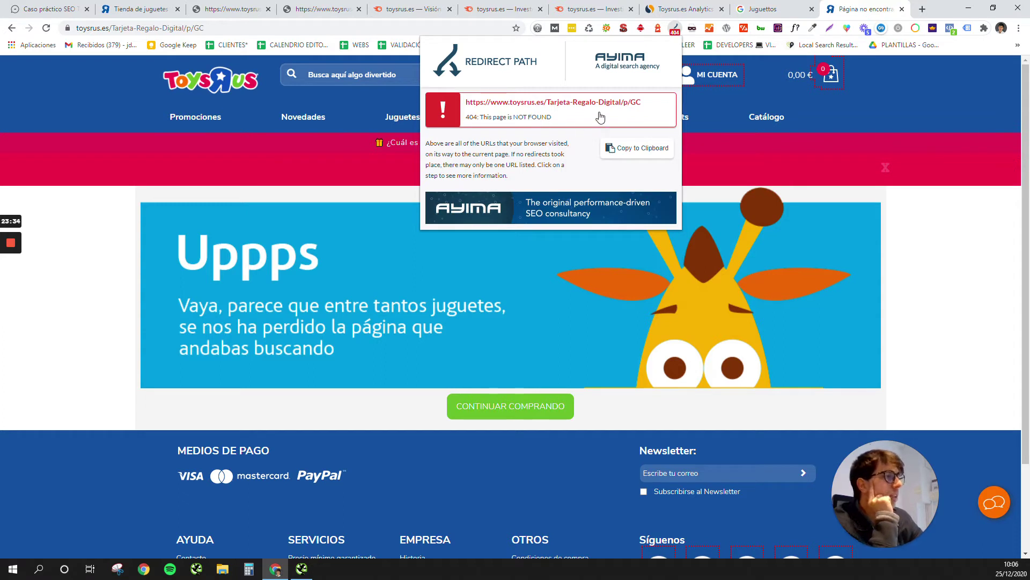
{"action": "left_click", "coordinate": [969, 269]}
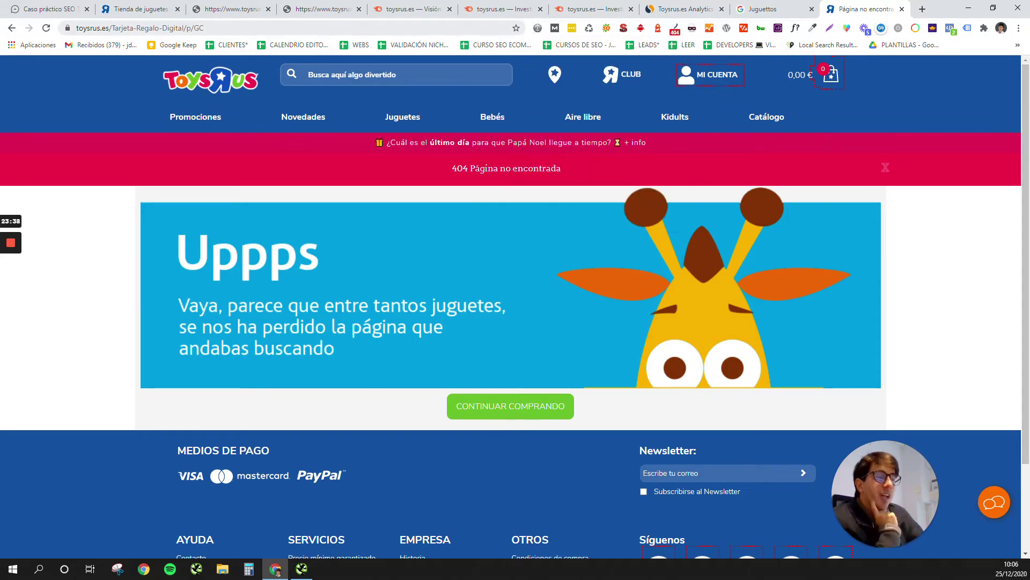
Look up the Tarjeta-Regalo-Digital URL in Ahrefs Site Explorer in a new browser tab and review its overview
{"action": "key", "text": "ctrl+l"}
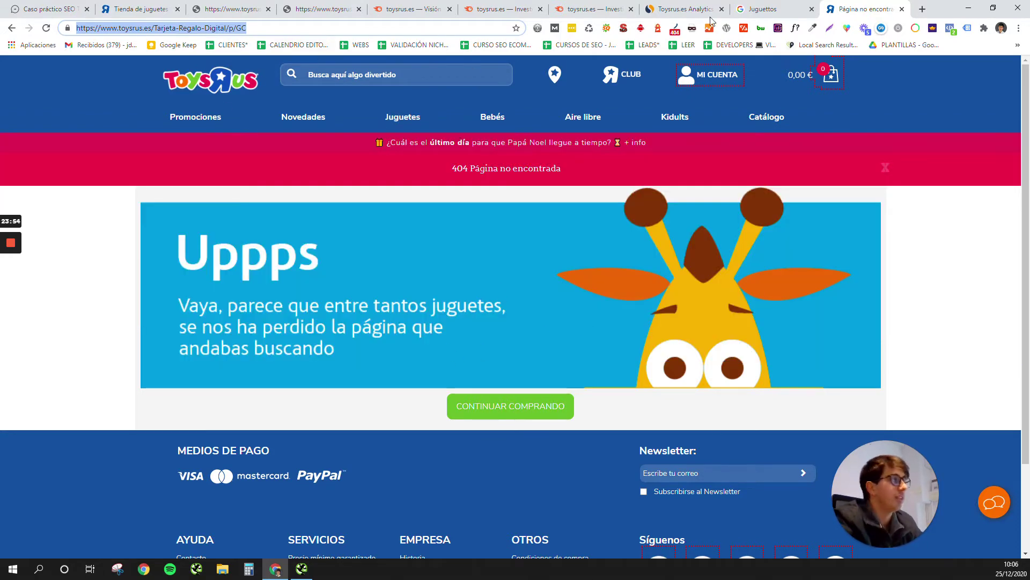
{"action": "left_click", "coordinate": [922, 10]}
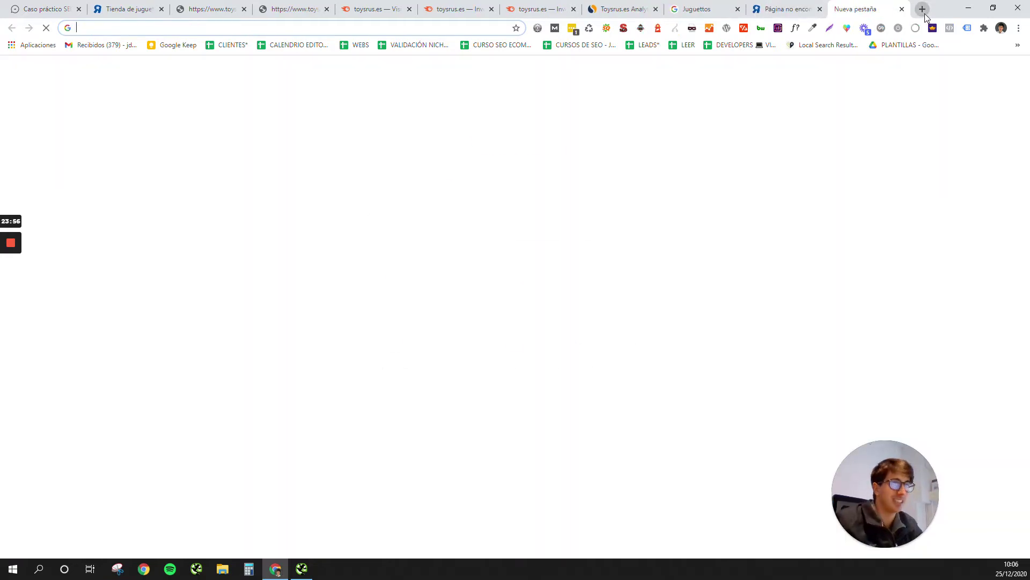
{"action": "type", "text": "ah"}
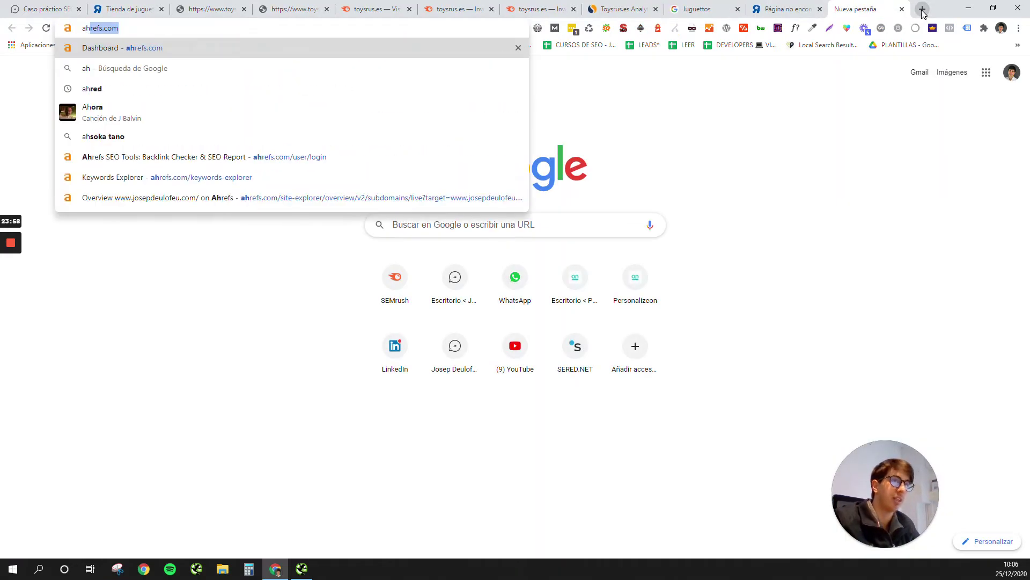
{"action": "key", "text": "Return"}
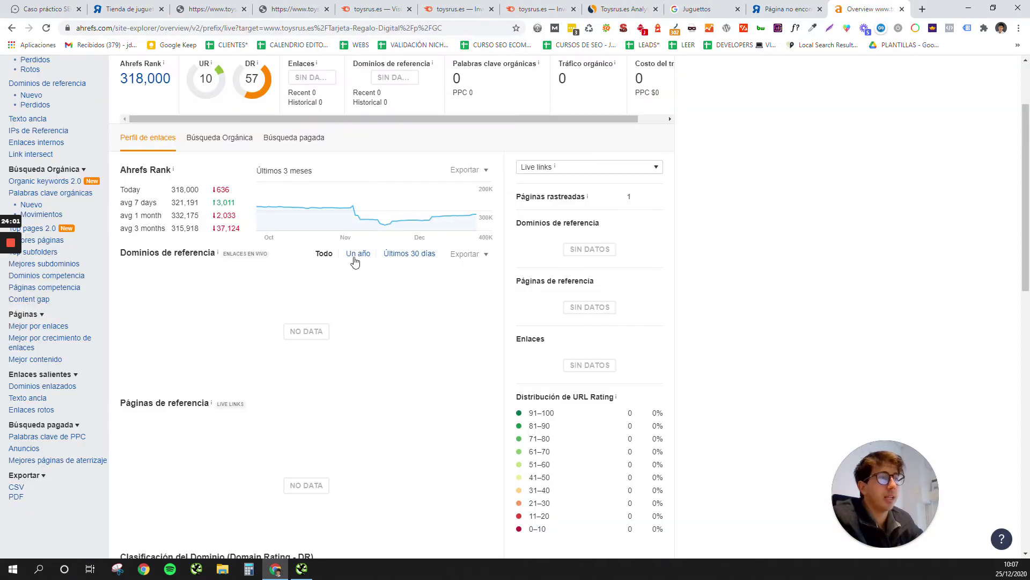
{"action": "scroll", "coordinate": [32, 94], "scroll_direction": "up", "scroll_amount": 1}
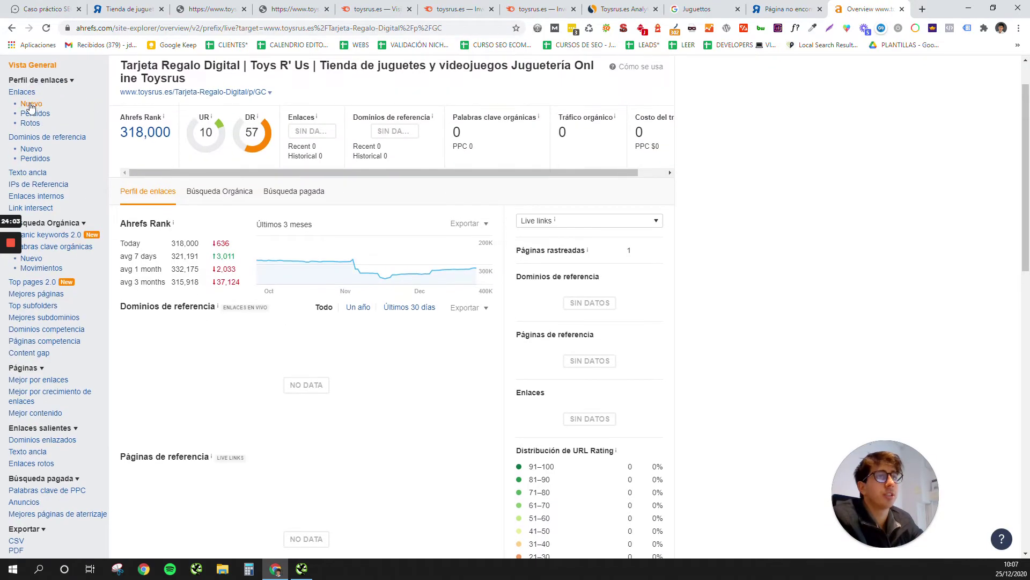
Check the backlinks (Enlaces) report in Ahrefs for the Tarjeta-Regalo-Digital URL and close the tab
{"action": "left_click", "coordinate": [28, 92]}
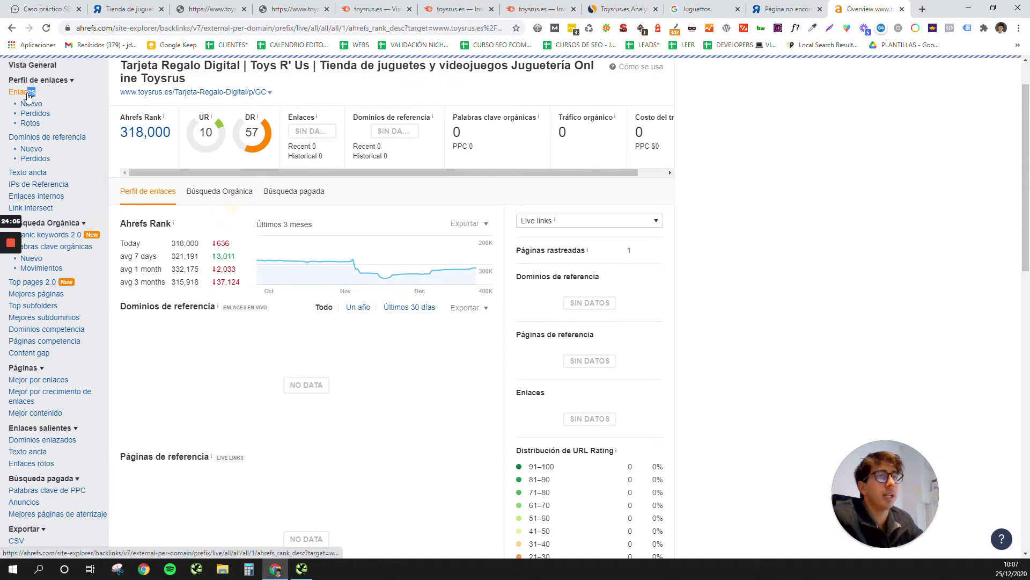
{"action": "scroll", "coordinate": [376, 187], "scroll_direction": "down", "scroll_amount": 3}
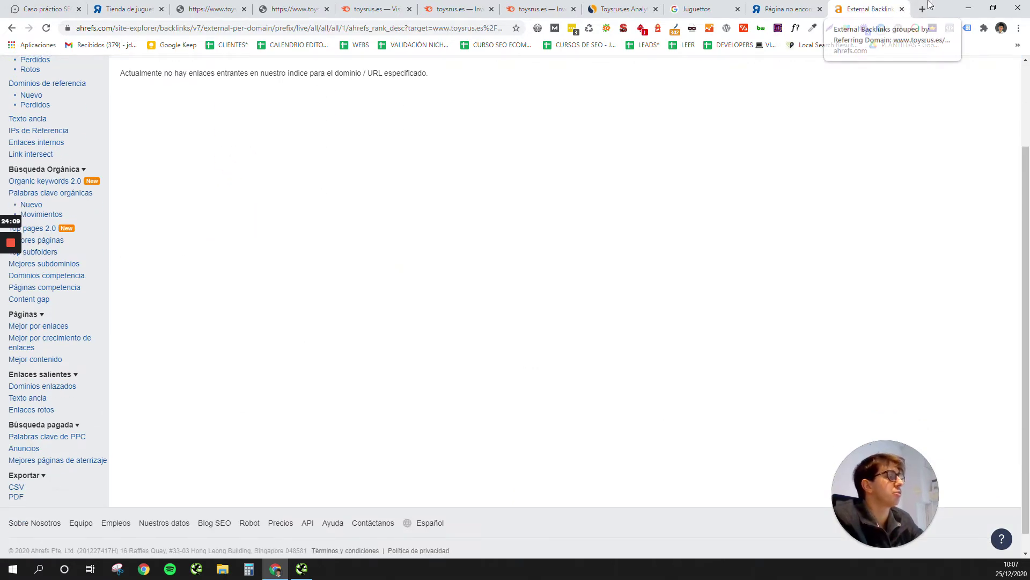
{"action": "left_click", "coordinate": [902, 10]}
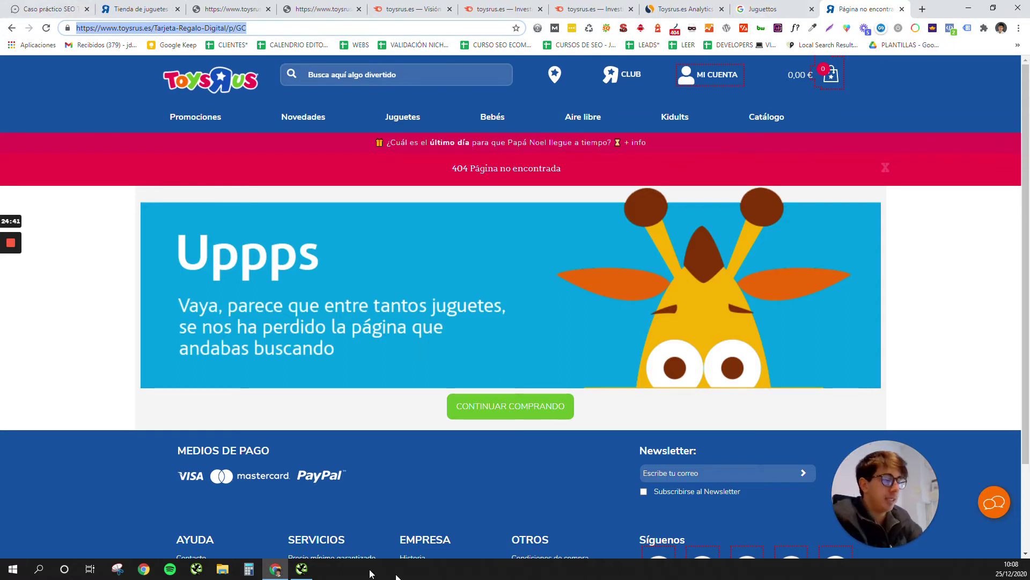
Switch back to Screaming Frog and list the crawled URLs that contain parameters
{"action": "left_click", "coordinate": [302, 569]}
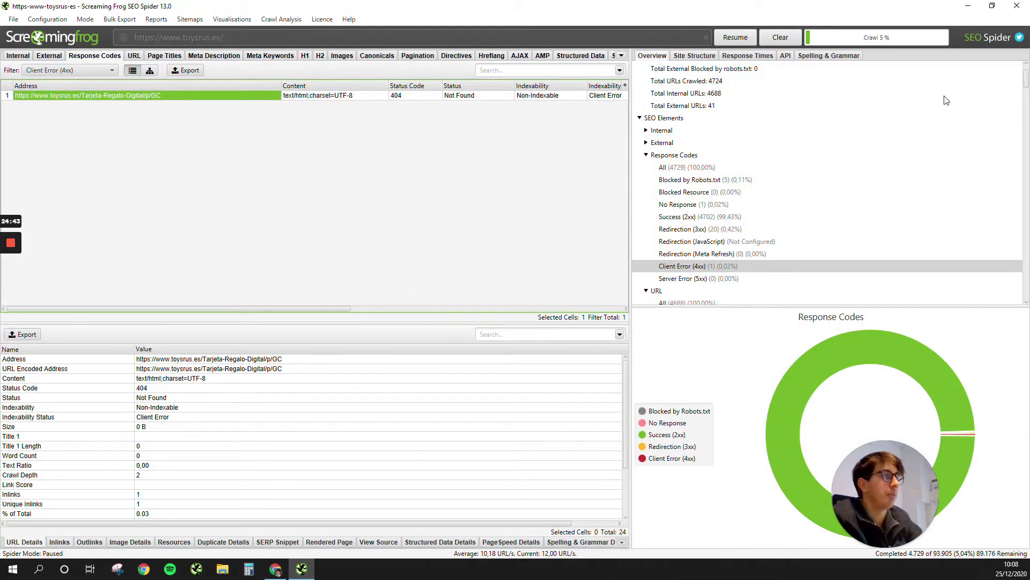
{"action": "scroll", "coordinate": [755, 236], "scroll_direction": "down", "scroll_amount": 1}
{"action": "scroll", "coordinate": [753, 228], "scroll_direction": "down", "scroll_amount": 1}
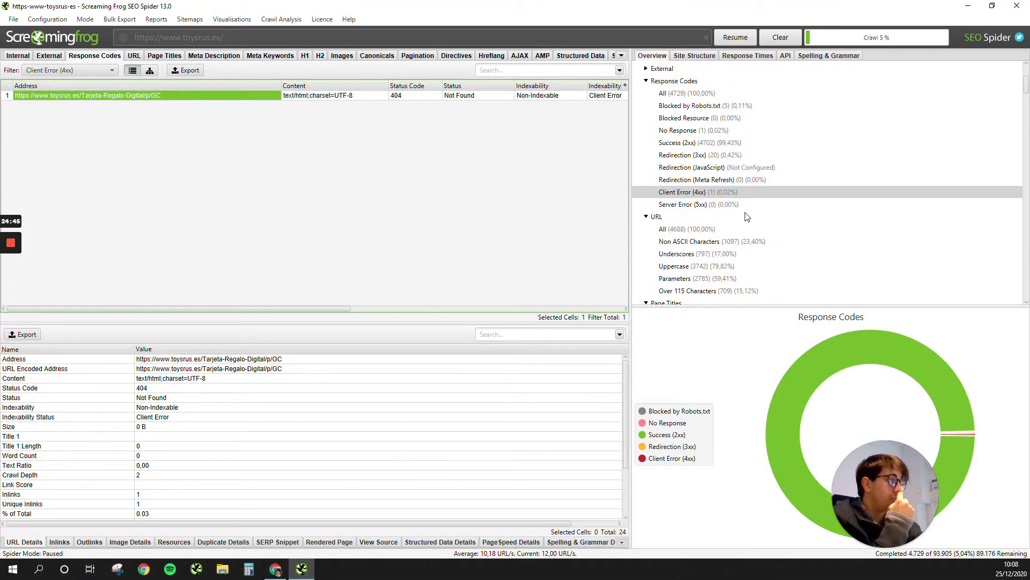
{"action": "scroll", "coordinate": [741, 210], "scroll_direction": "down", "scroll_amount": 2}
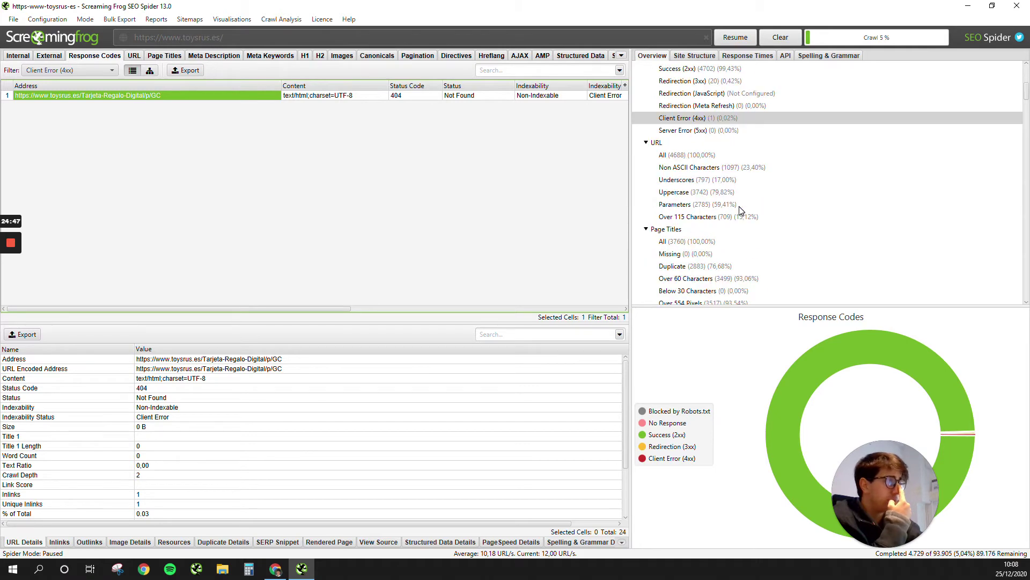
{"action": "scroll", "coordinate": [750, 151], "scroll_direction": "up", "scroll_amount": 1}
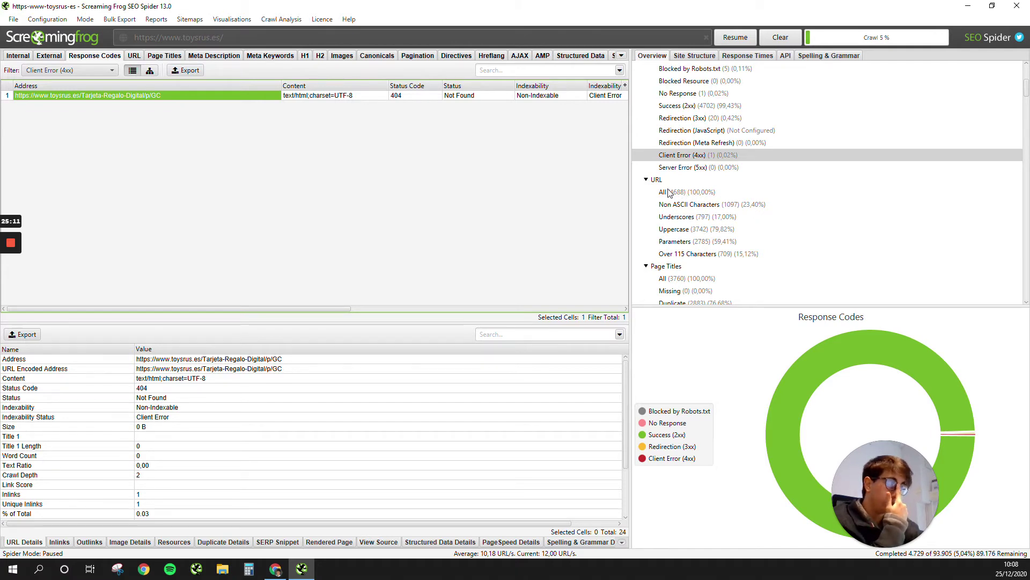
{"action": "left_click", "coordinate": [704, 244]}
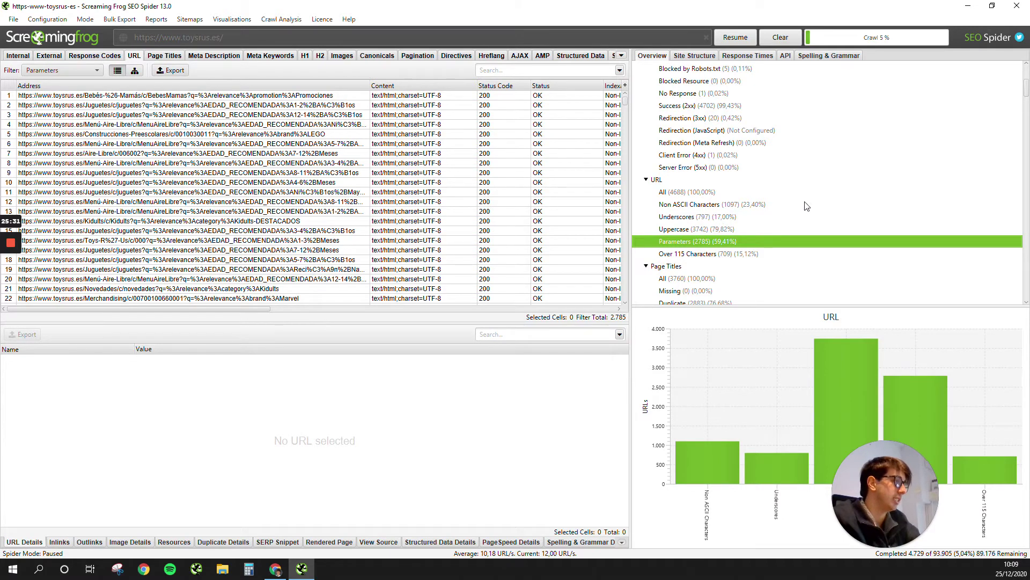
Check the crawl for pages with missing page titles
{"action": "scroll", "coordinate": [783, 269], "scroll_direction": "down", "scroll_amount": 2}
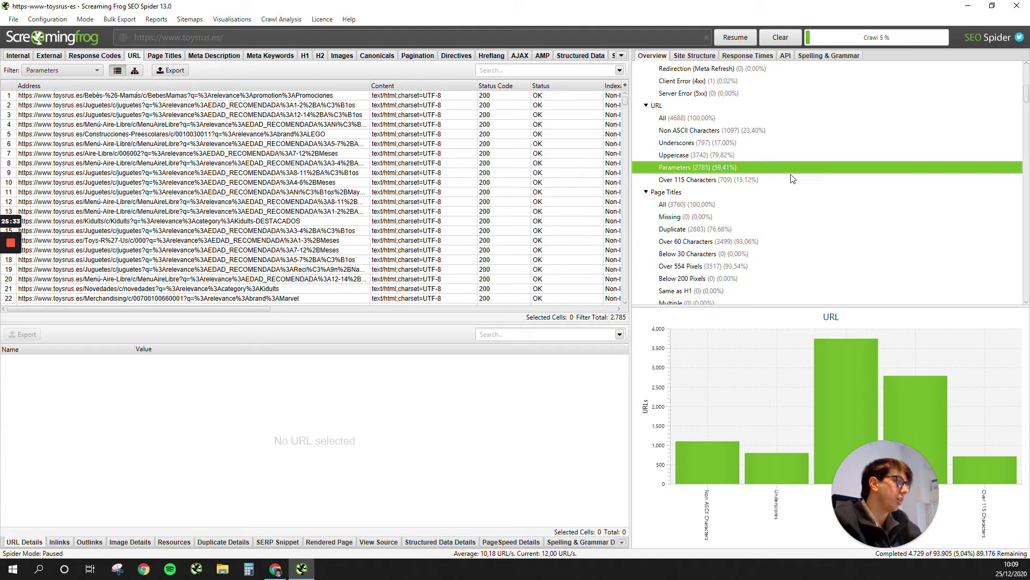
{"action": "scroll", "coordinate": [812, 186], "scroll_direction": "down", "scroll_amount": 2}
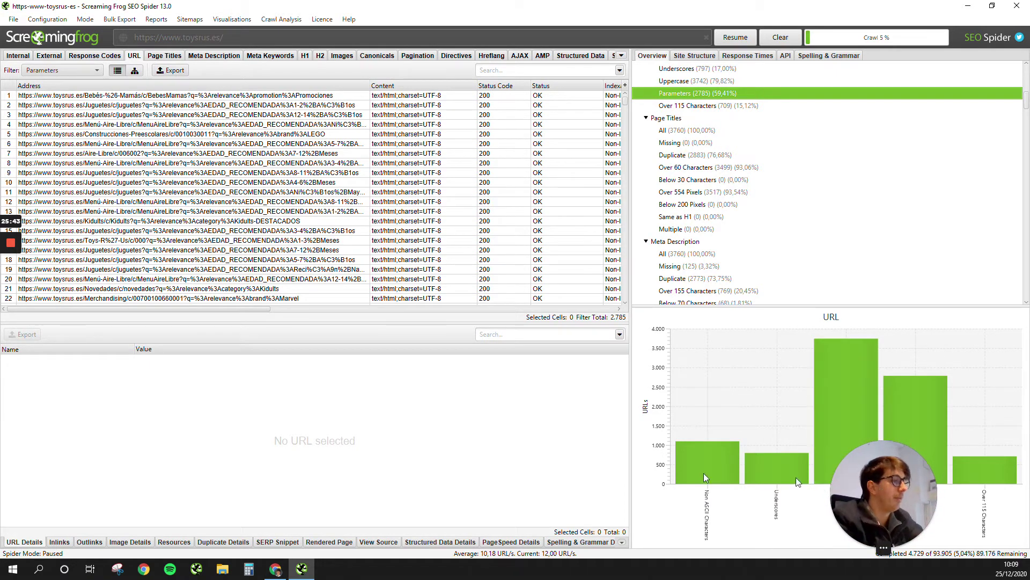
{"action": "left_click_drag", "start_coordinate": [884, 494], "coordinate": [76, 481]}
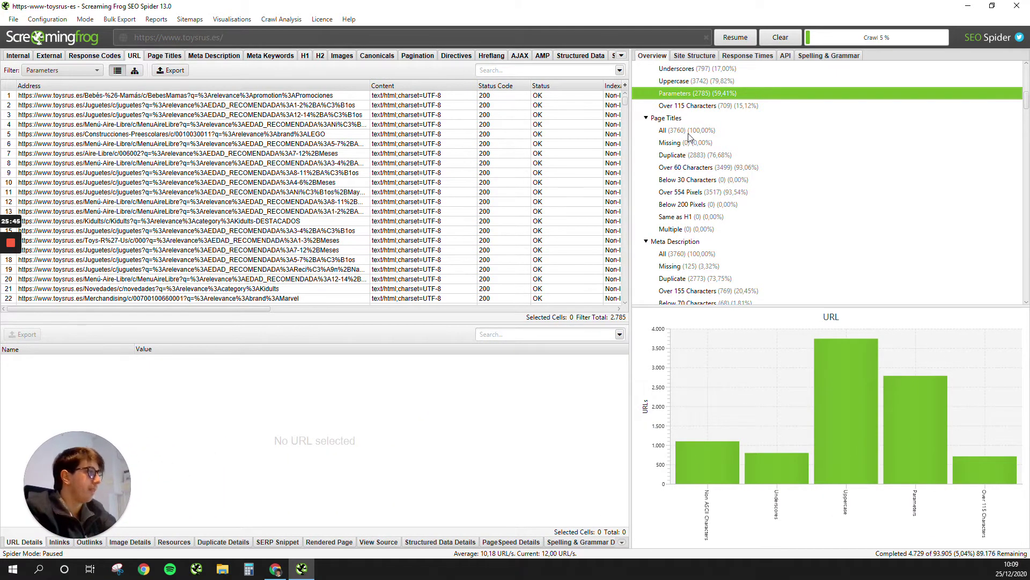
{"action": "left_click", "coordinate": [724, 145]}
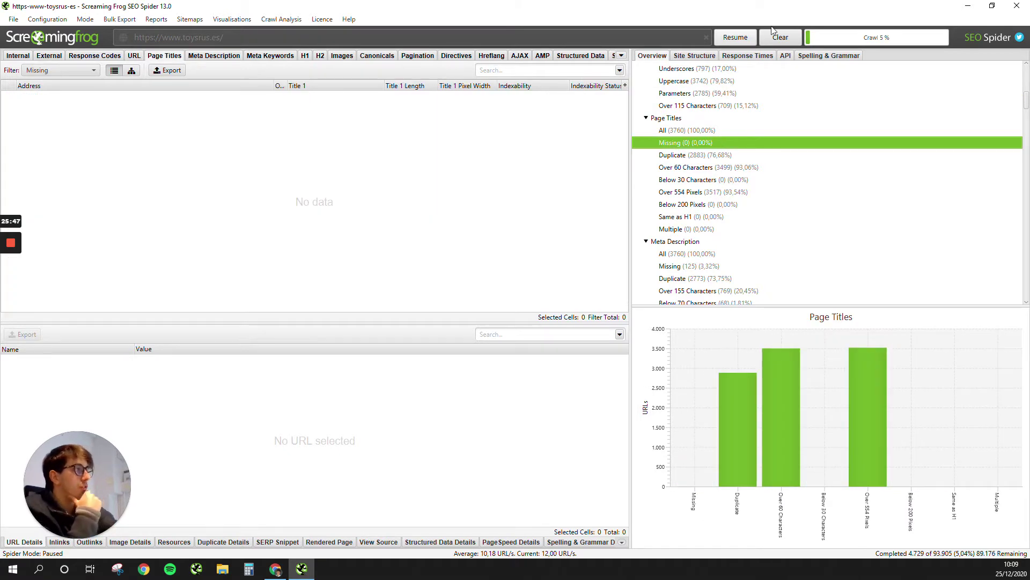
List the duplicate page titles and inspect the details of a Licencias-De-Video-Juegos parameter URL and the Acción URL for brand Famosa
{"action": "left_click", "coordinate": [729, 156]}
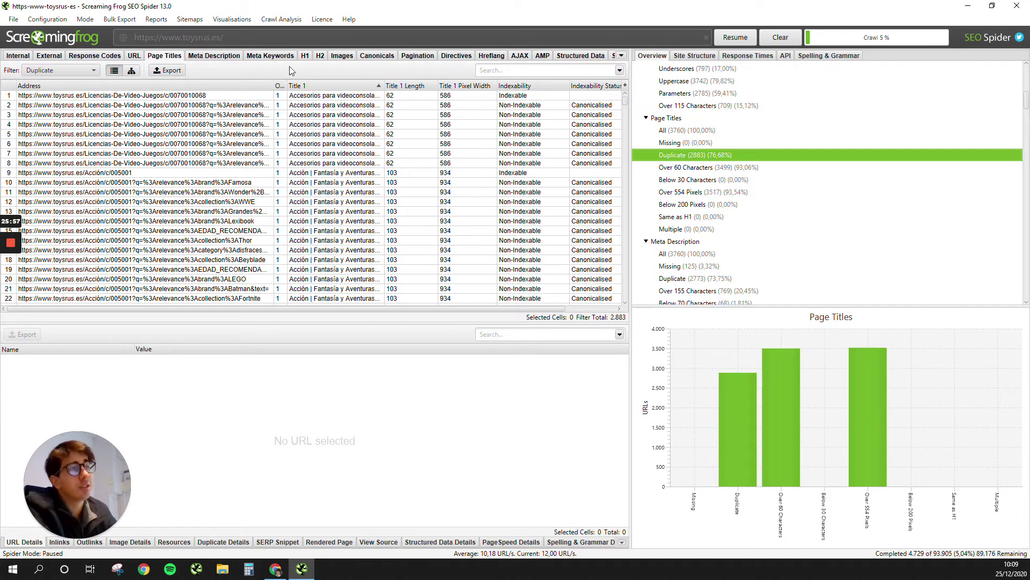
{"action": "left_click", "coordinate": [236, 109]}
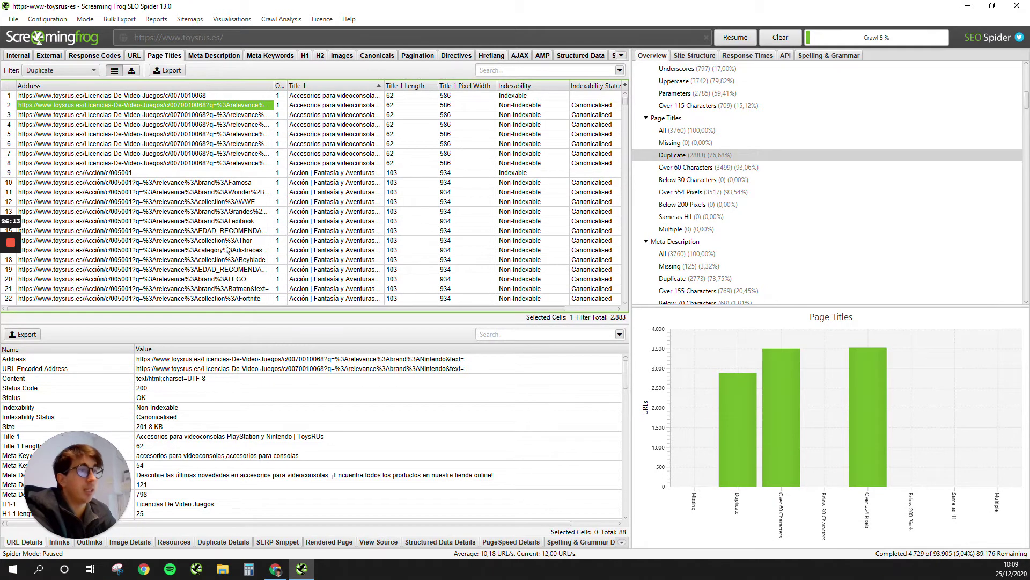
{"action": "left_click", "coordinate": [137, 183]}
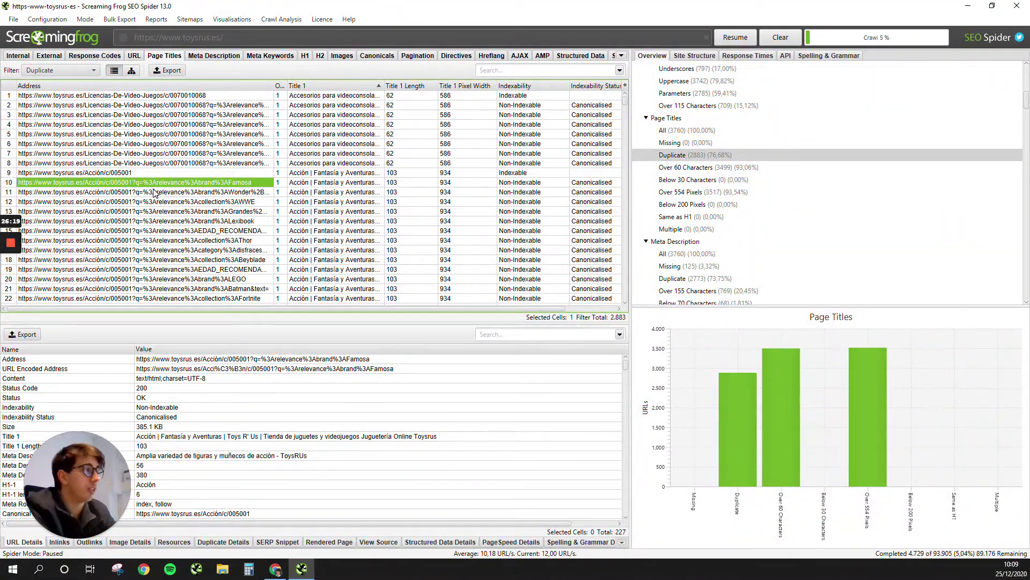
List the URLs with parameters again and copy the Kidults-CATEGORIAS-Electronicos URL filtered by the Toys R Us brand
{"action": "scroll", "coordinate": [788, 195], "scroll_direction": "up", "scroll_amount": 3}
{"action": "left_click", "coordinate": [699, 207]}
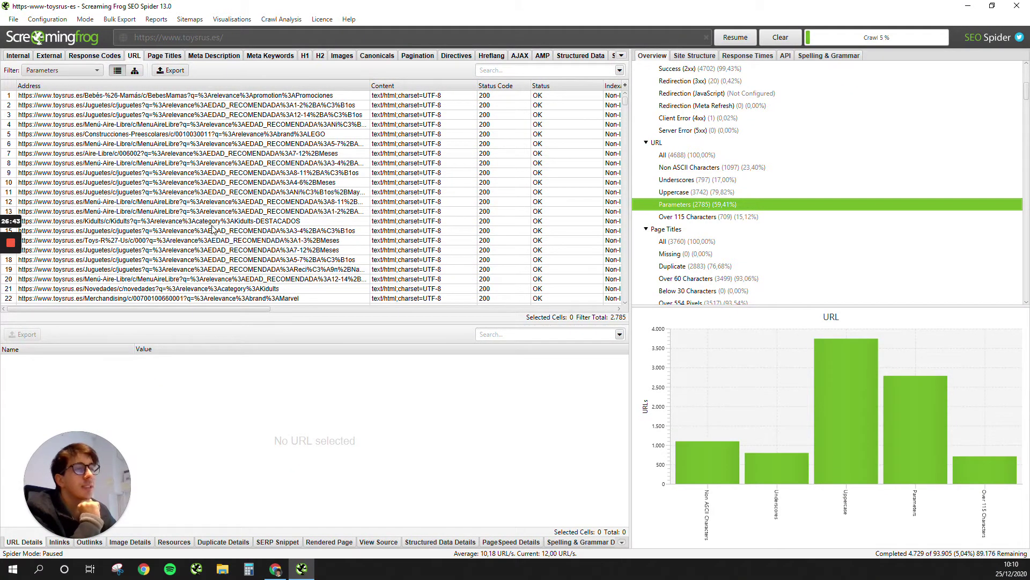
{"action": "scroll", "coordinate": [196, 263], "scroll_direction": "down", "scroll_amount": 1}
{"action": "scroll", "coordinate": [196, 261], "scroll_direction": "down", "scroll_amount": 1}
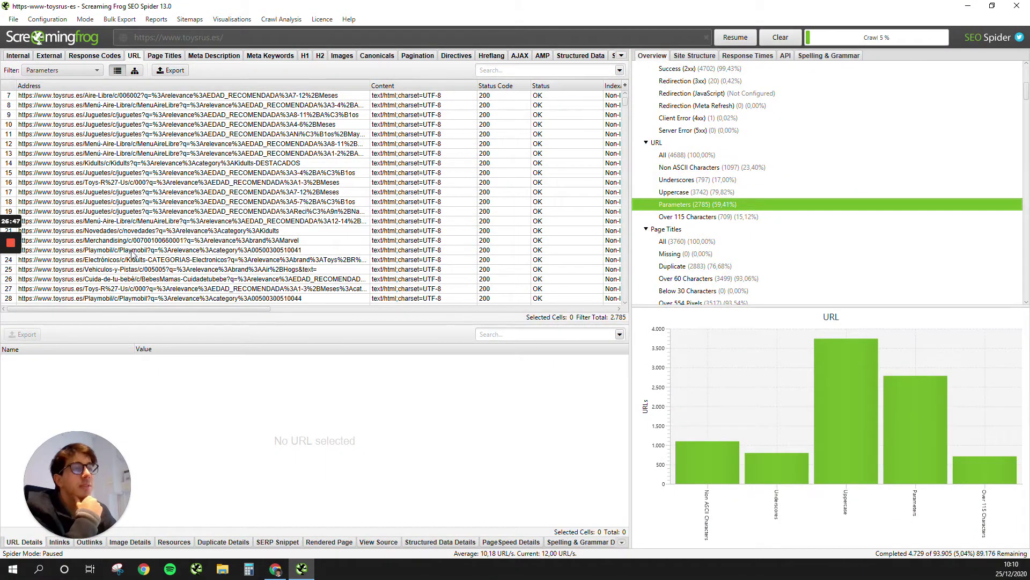
{"action": "right_click", "coordinate": [244, 262]}
{"action": "left_click", "coordinate": [284, 266]}
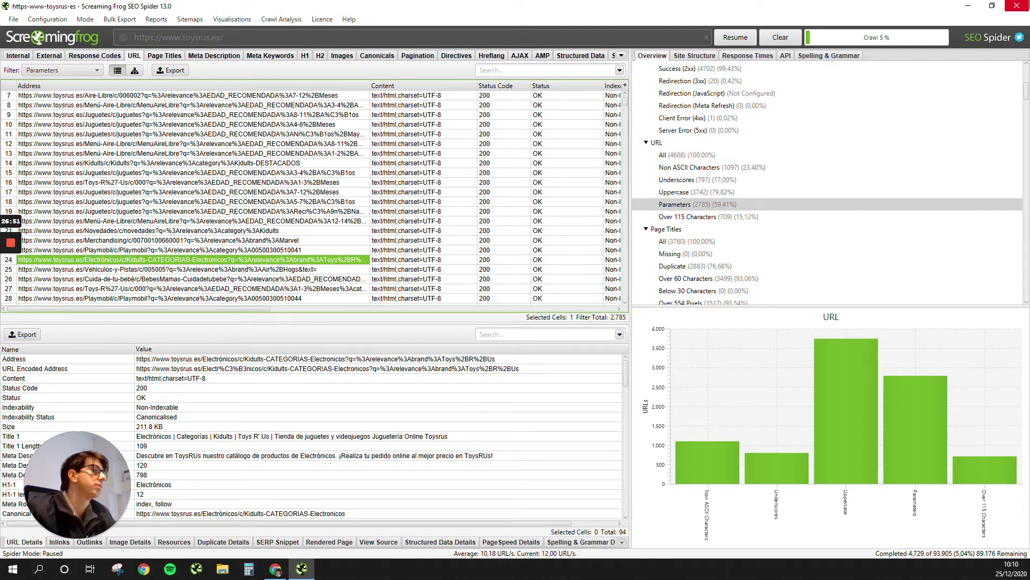
Open the copied Electrónicos URL in a new browser tab and review the filtered product page down to its footer
{"action": "left_click", "coordinate": [968, 6]}
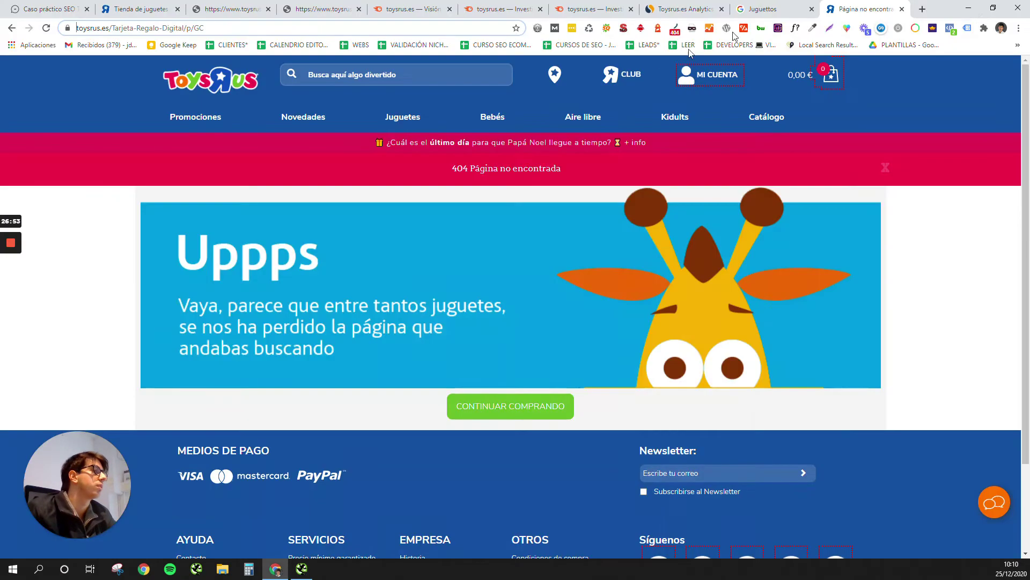
{"action": "left_click", "coordinate": [923, 9]}
{"action": "key", "text": "ctrl+v"}
{"action": "key", "text": "Return"}
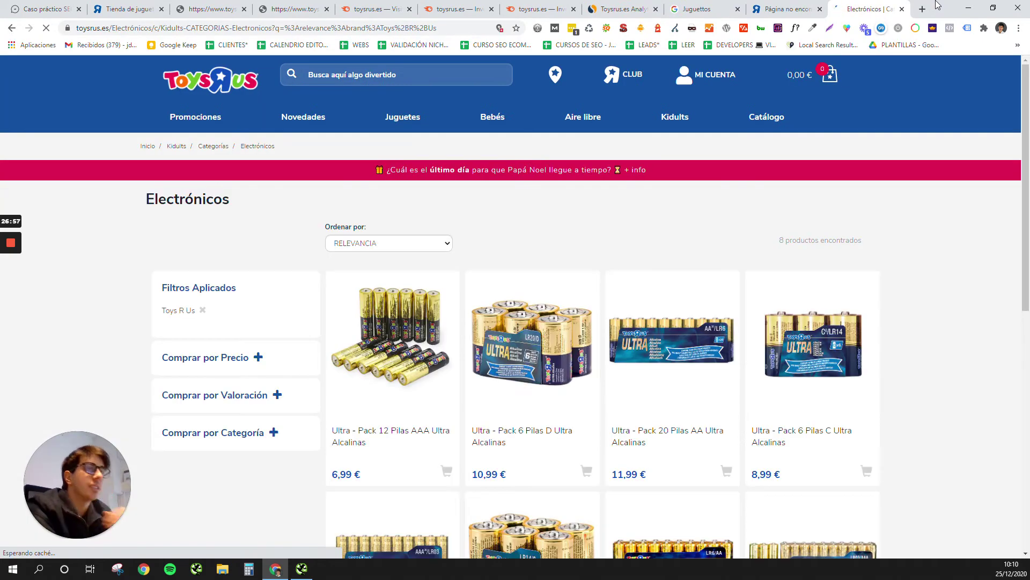
{"action": "scroll", "coordinate": [723, 353], "scroll_direction": "down", "scroll_amount": 9}
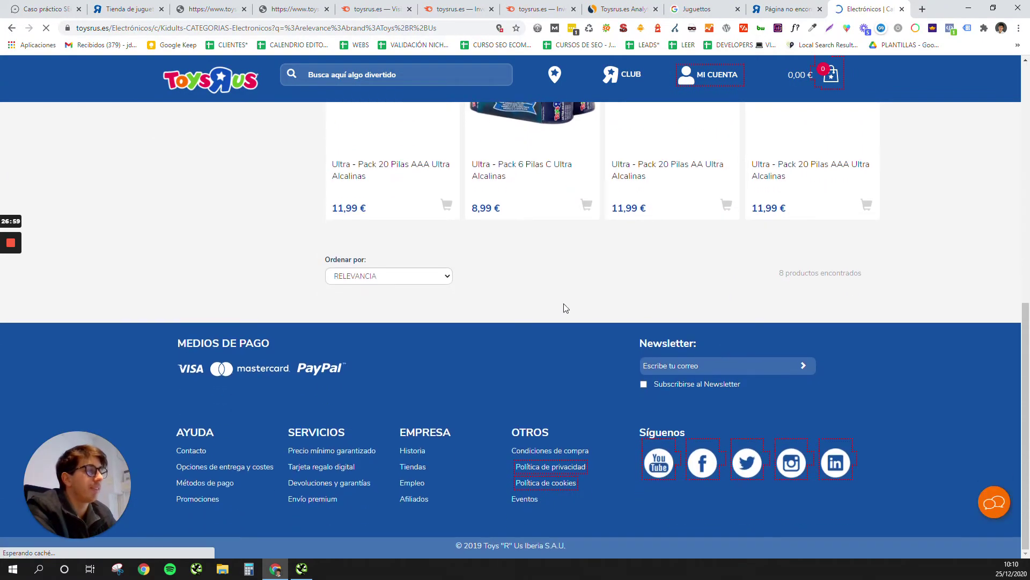
{"action": "scroll", "coordinate": [797, 285], "scroll_direction": "up", "scroll_amount": 10}
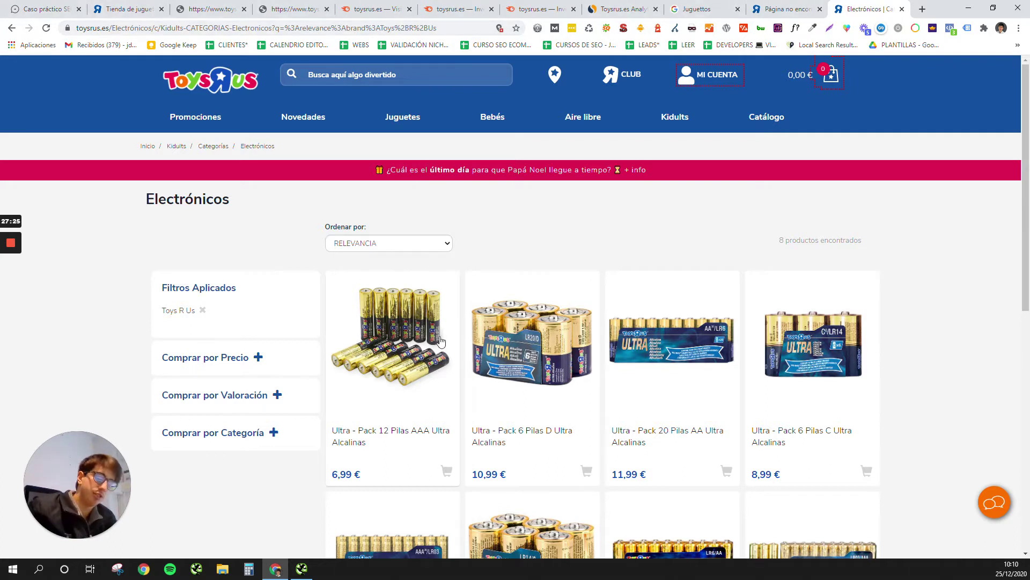
Return to Screaming Frog and review the URL group by All, Underscores and Uppercase
{"action": "left_click", "coordinate": [301, 569]}
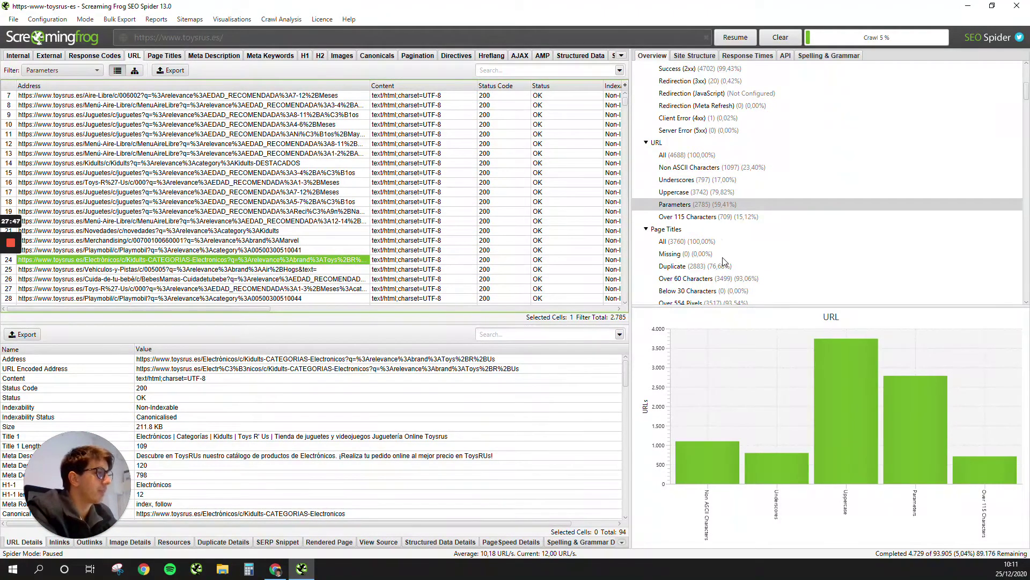
{"action": "left_click", "coordinate": [692, 156]}
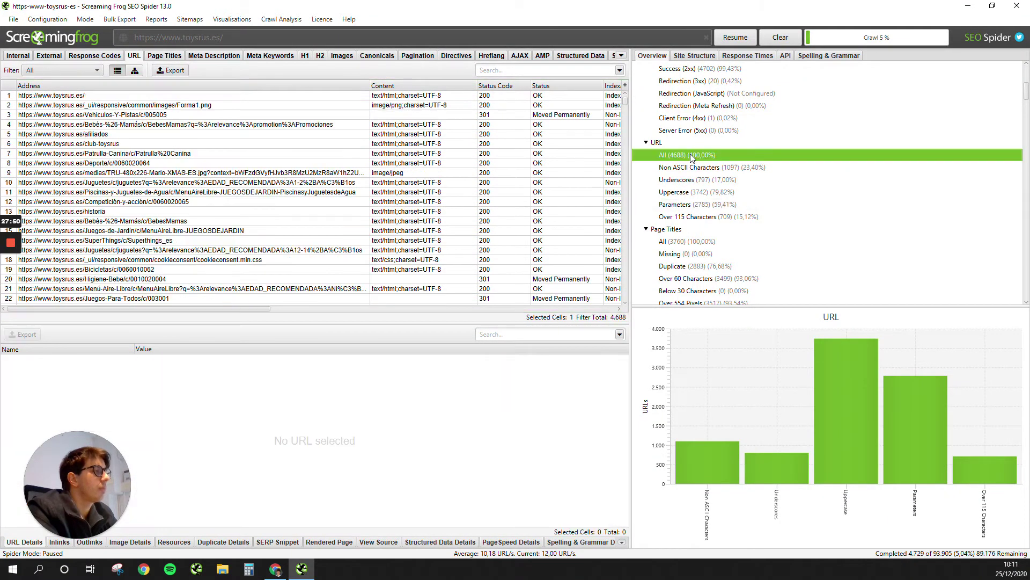
{"action": "left_click", "coordinate": [700, 181]}
{"action": "left_click", "coordinate": [700, 195]}
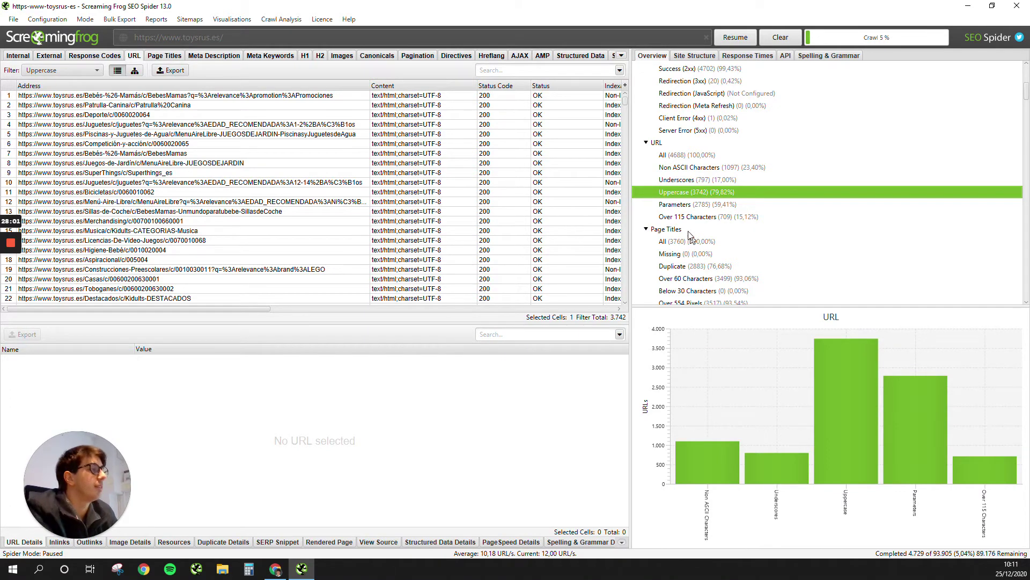
Collapse the URL group and list the pages with duplicate page titles
{"action": "left_click", "coordinate": [646, 143]}
{"action": "scroll", "coordinate": [646, 153], "scroll_direction": "up", "scroll_amount": 1}
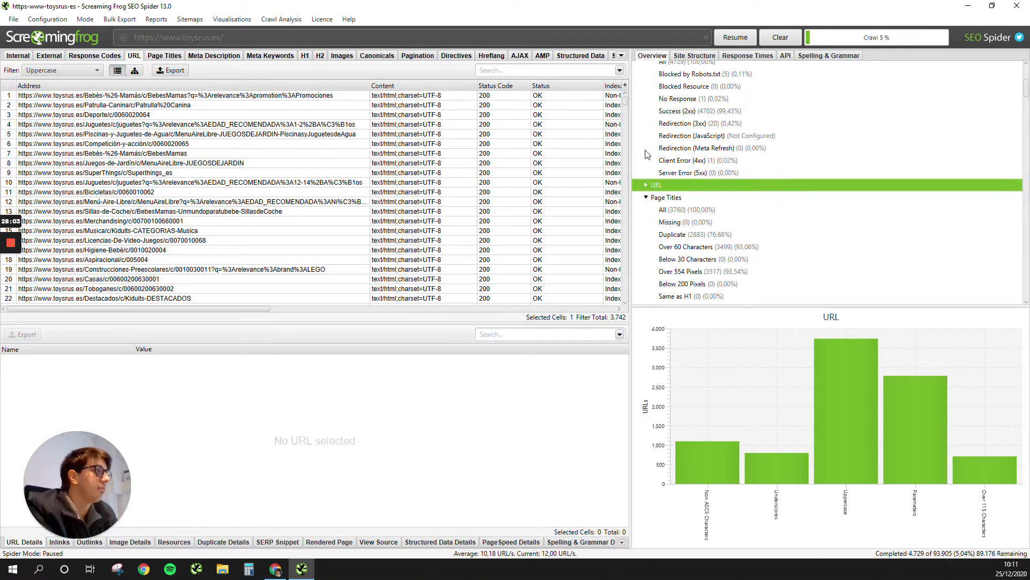
{"action": "scroll", "coordinate": [672, 226], "scroll_direction": "down", "scroll_amount": 1}
{"action": "scroll", "coordinate": [693, 209], "scroll_direction": "down", "scroll_amount": 1}
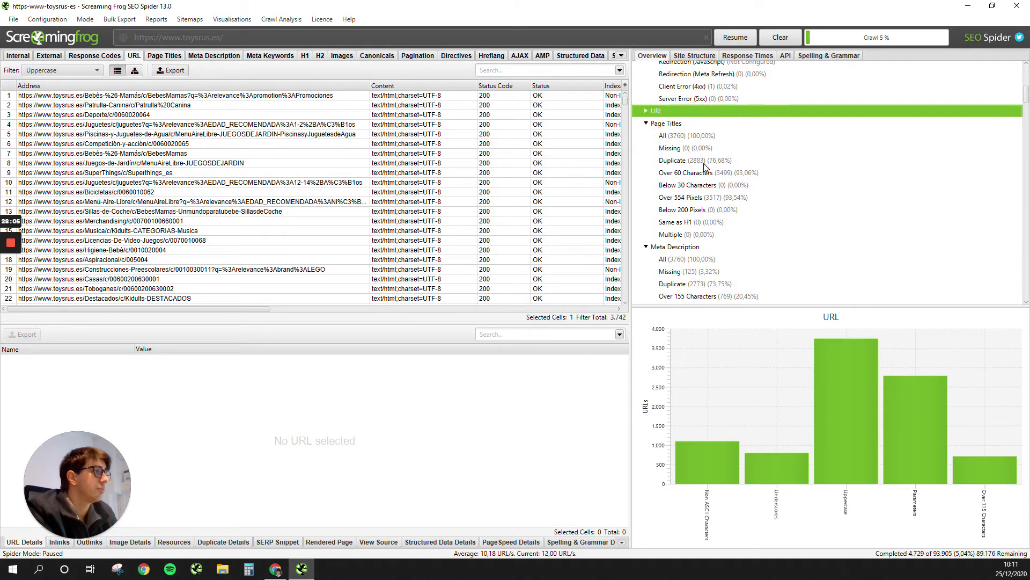
{"action": "left_click", "coordinate": [698, 160]}
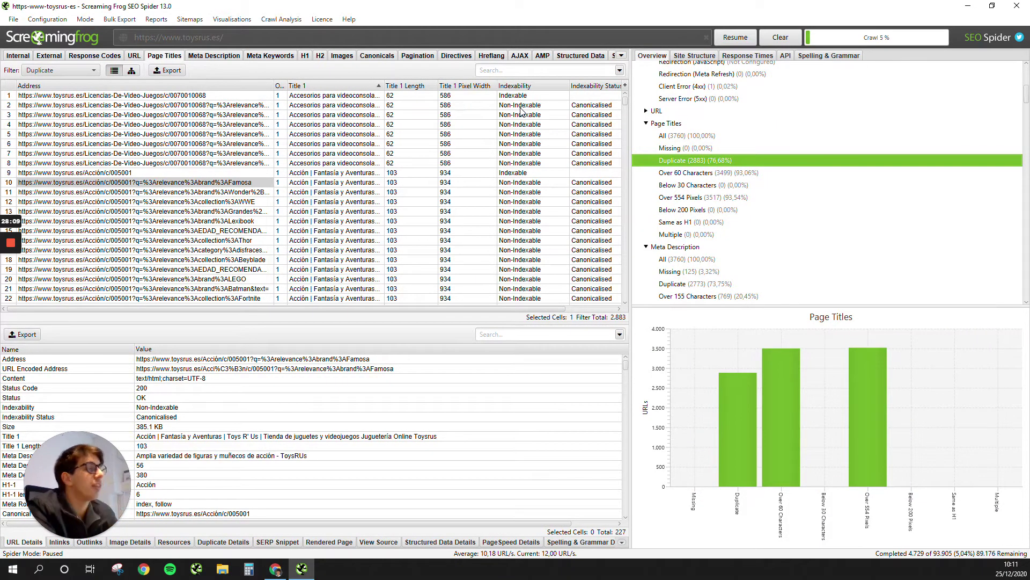
Review the indexability of pages with duplicate titles and select the paginated Compañeros-Inseparables URLs for pages 1 to 4
{"action": "scroll", "coordinate": [529, 244], "scroll_direction": "down", "scroll_amount": 16}
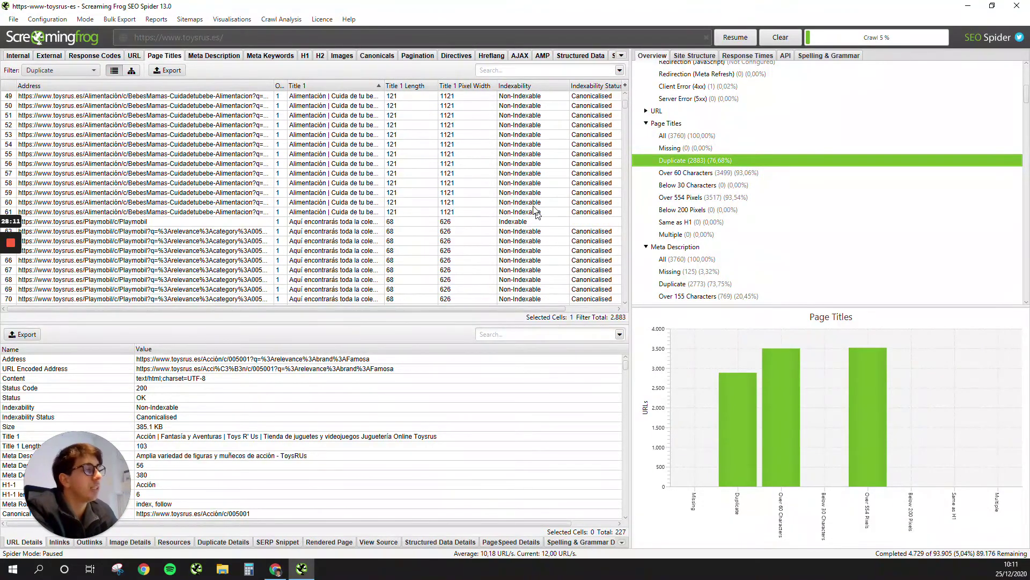
{"action": "scroll", "coordinate": [532, 220], "scroll_direction": "down", "scroll_amount": 20}
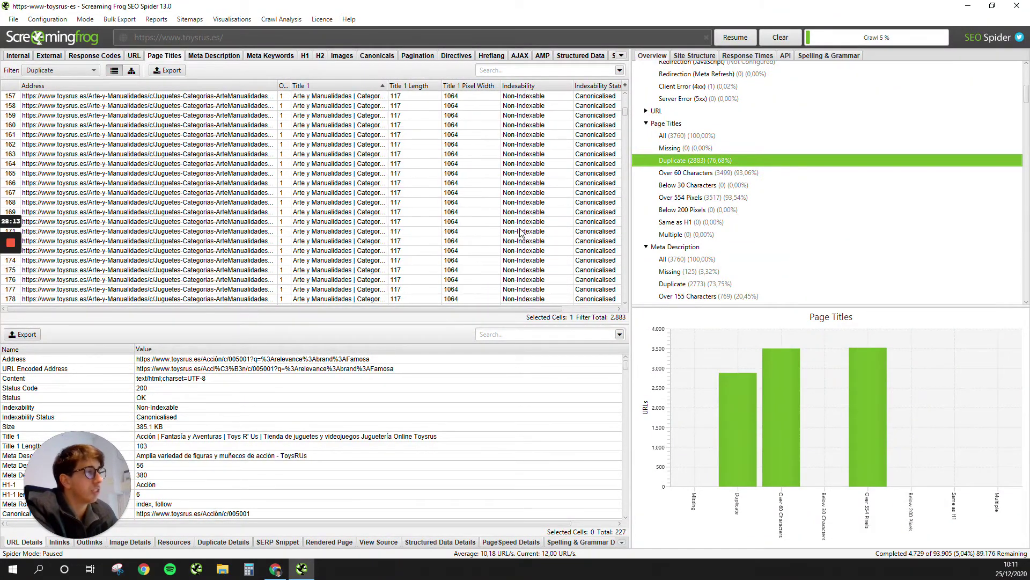
{"action": "scroll", "coordinate": [520, 232], "scroll_direction": "up", "scroll_amount": 11}
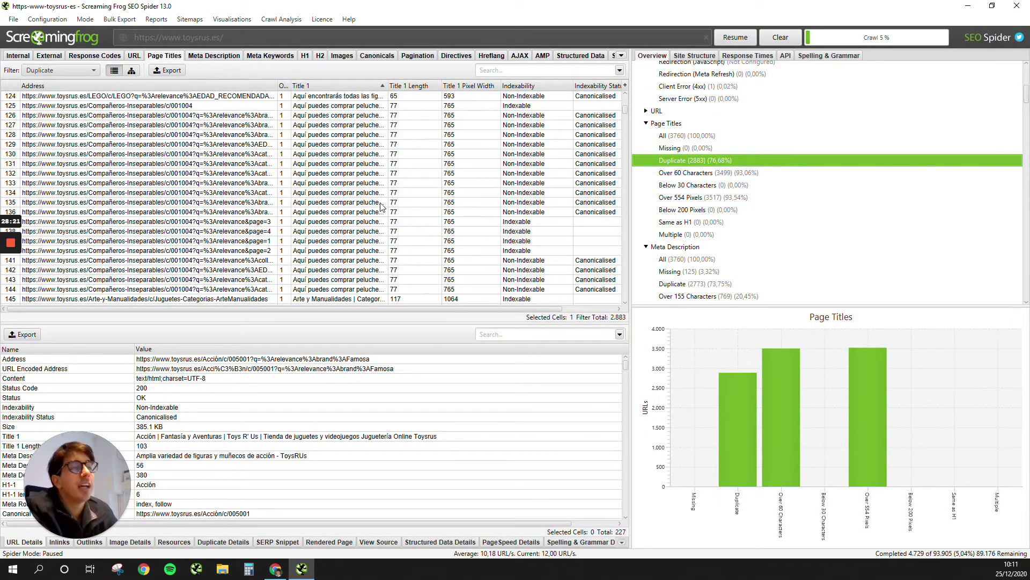
{"action": "left_click", "coordinate": [265, 225]}
{"action": "left_click", "coordinate": [268, 250], "text": "shift"}
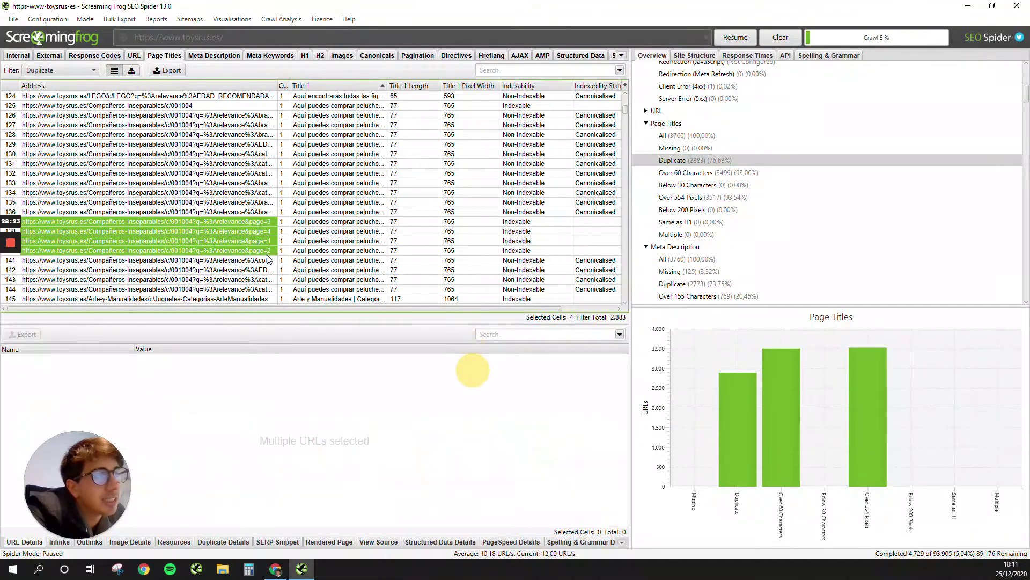
{"action": "left_click", "coordinate": [266, 240], "text": "shift"}
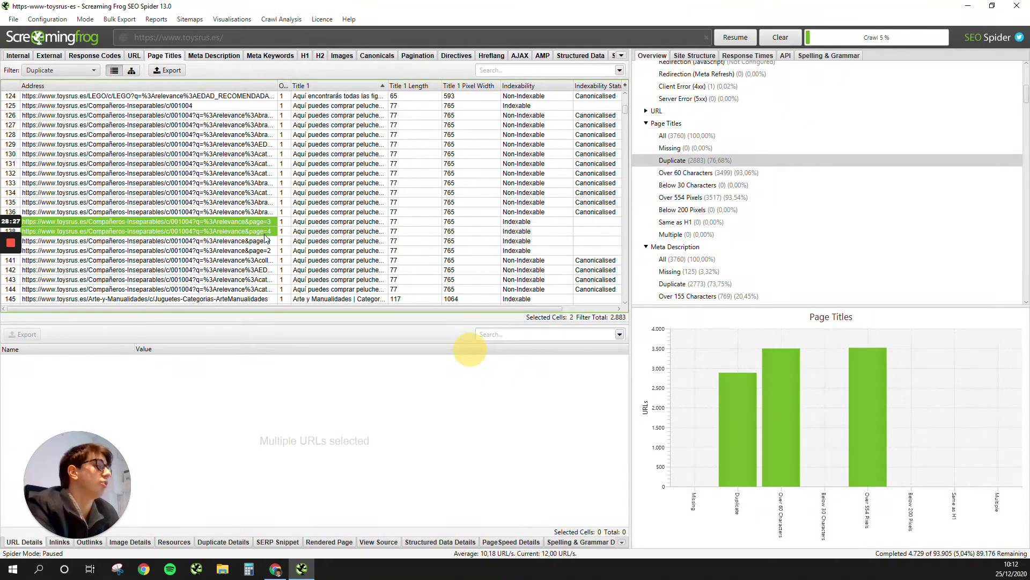
{"action": "left_click", "coordinate": [263, 251], "text": "shift"}
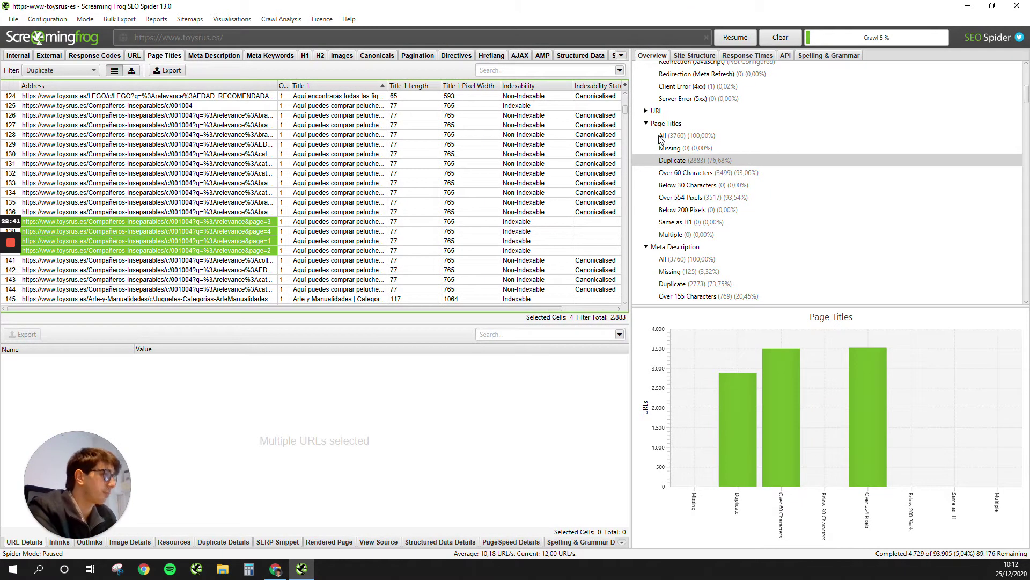
Inspect the URL details of the Arte-y-Manualidades duplicates, including the brand-filtered Diset URL and pages 2, 1 and 4
{"action": "scroll", "coordinate": [489, 211], "scroll_direction": "down", "scroll_amount": 1}
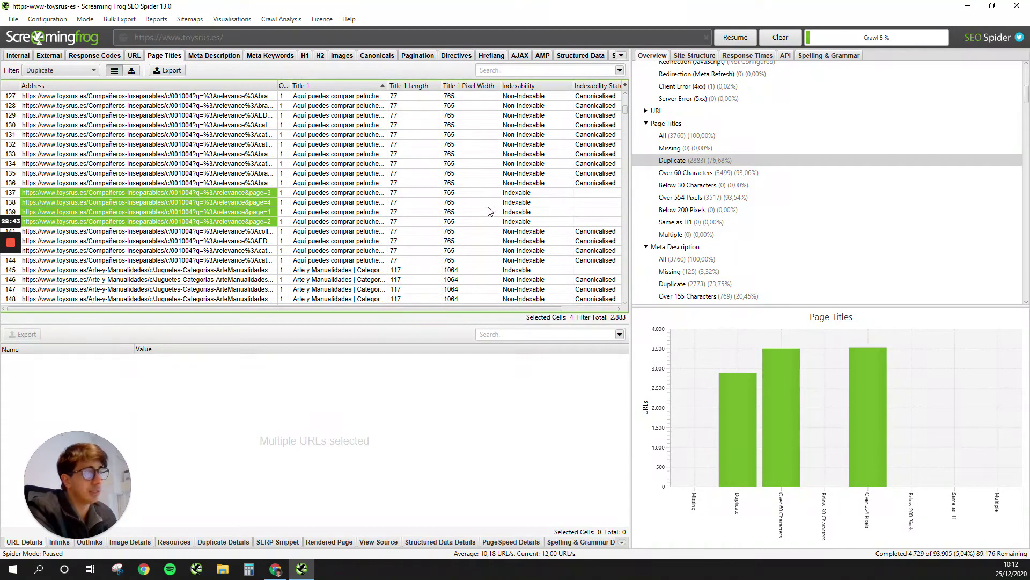
{"action": "scroll", "coordinate": [489, 211], "scroll_direction": "down", "scroll_amount": 4}
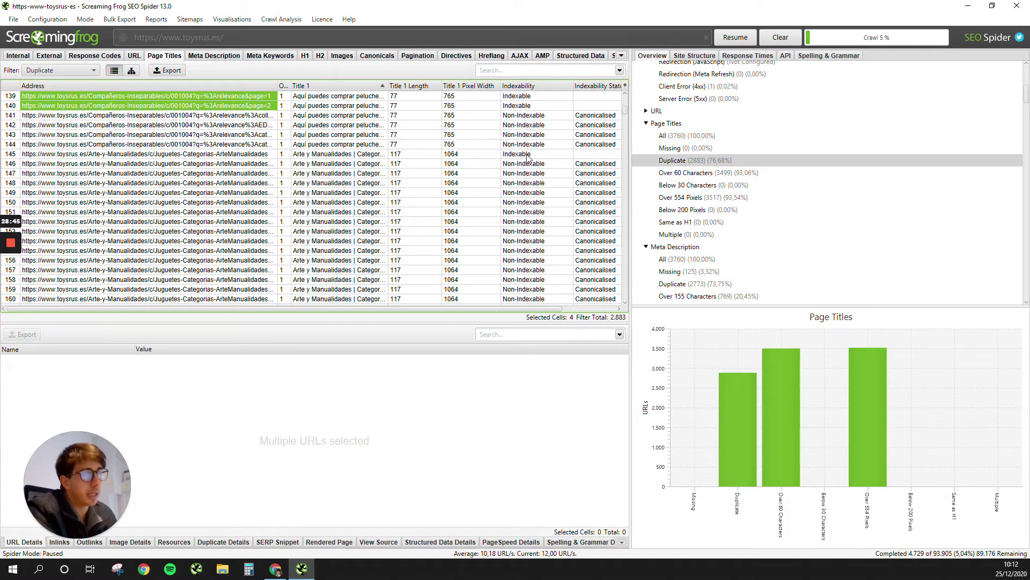
{"action": "scroll", "coordinate": [523, 156], "scroll_direction": "down", "scroll_amount": 15}
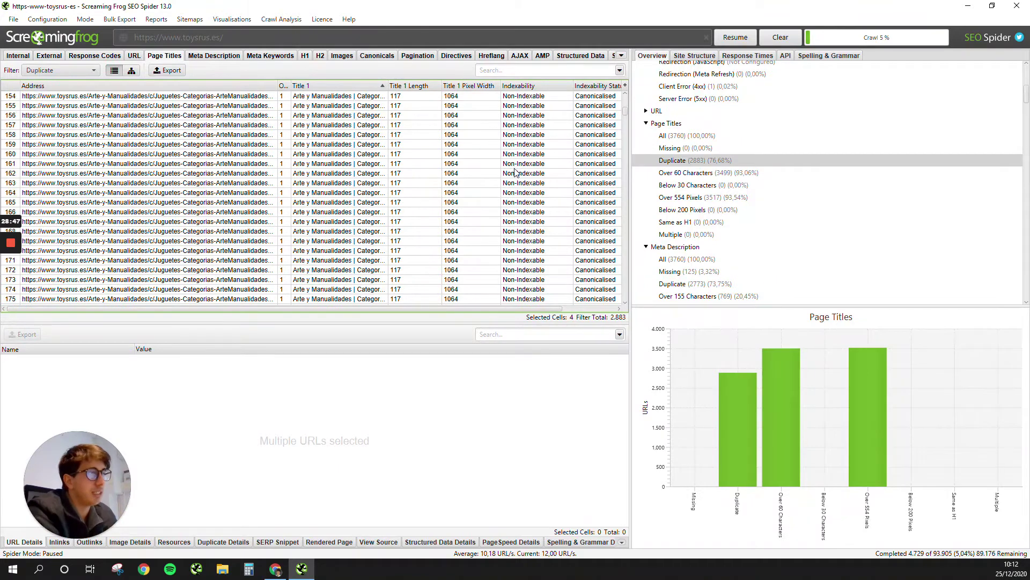
{"action": "scroll", "coordinate": [526, 106], "scroll_direction": "up", "scroll_amount": 2}
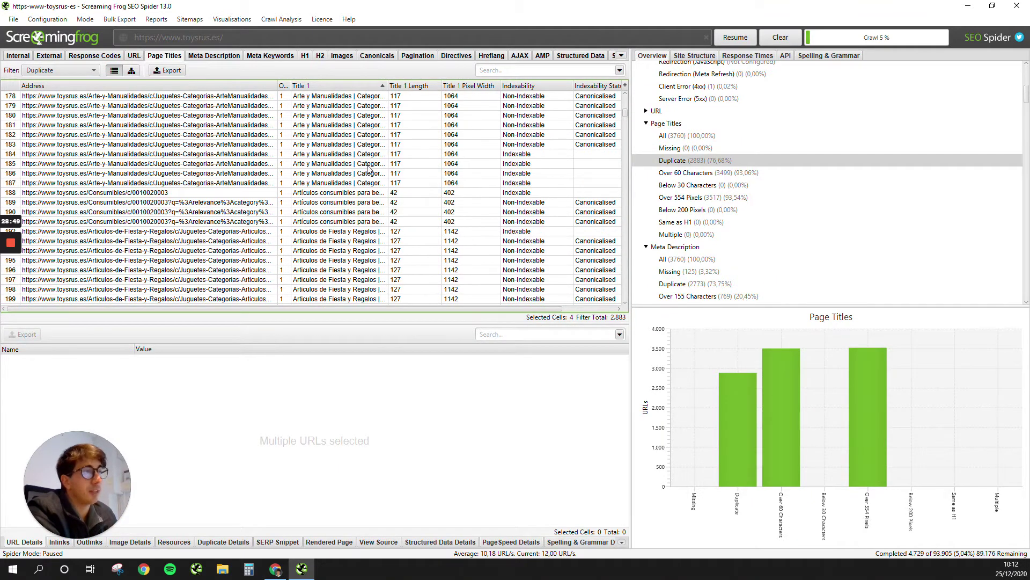
{"action": "left_click_drag", "start_coordinate": [254, 145], "coordinate": [266, 183]}
{"action": "left_click", "coordinate": [258, 146]}
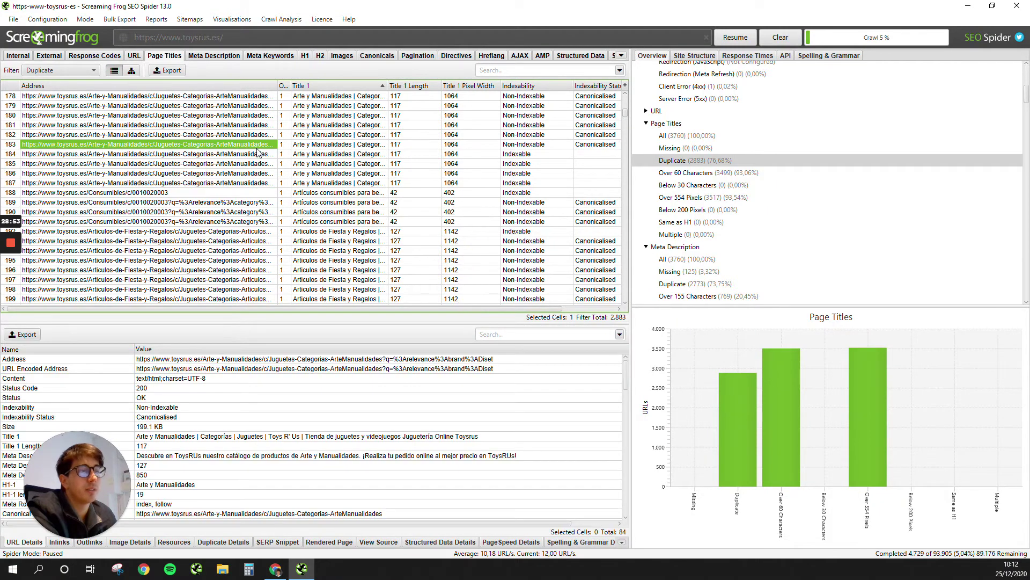
{"action": "left_click", "coordinate": [231, 155]}
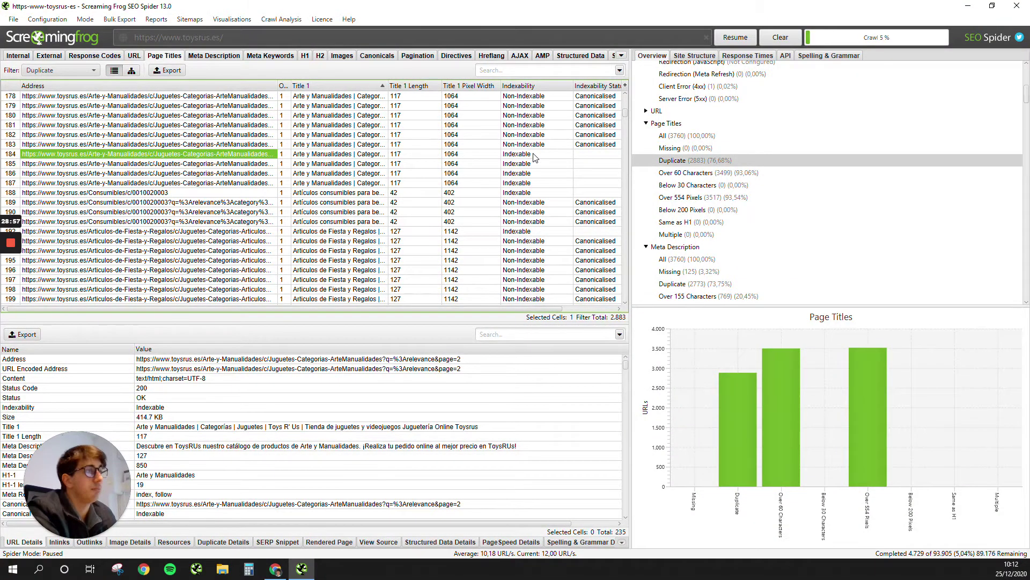
{"action": "left_click", "coordinate": [245, 163]}
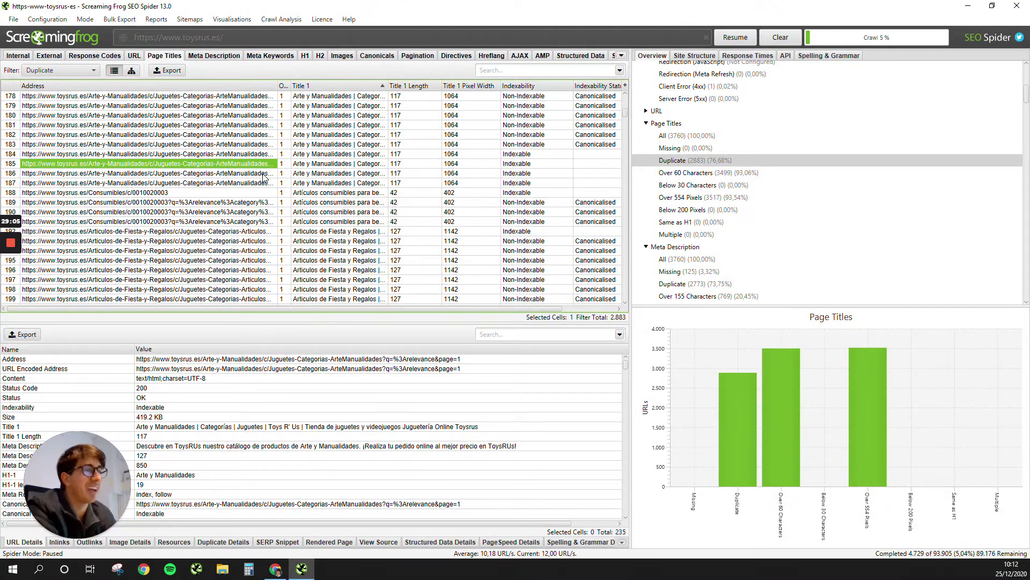
{"action": "left_click", "coordinate": [229, 174]}
{"action": "scroll", "coordinate": [514, 186], "scroll_direction": "down", "scroll_amount": 16}
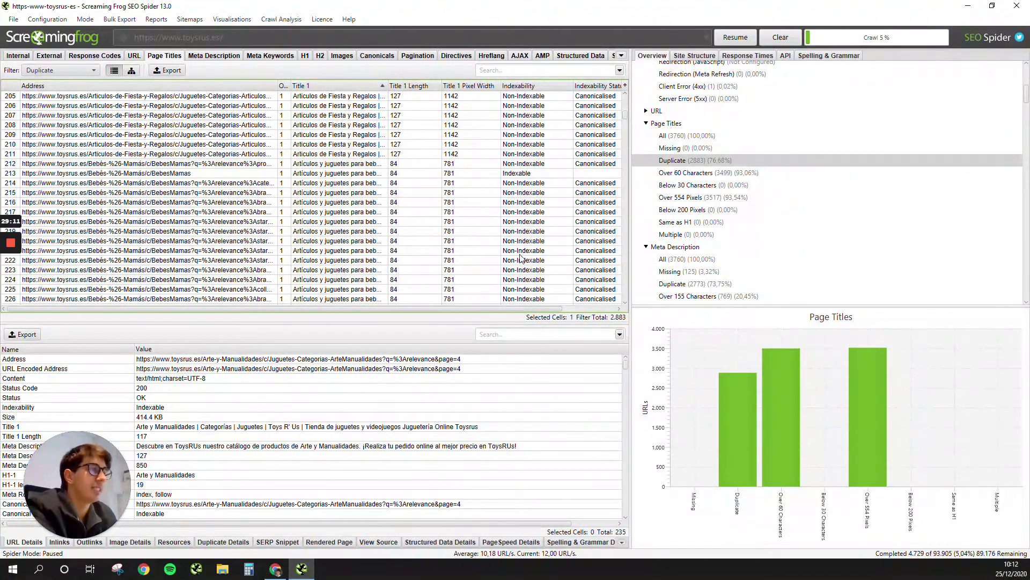
Collapse the Page Titles group and review the pages with missing and duplicate meta descriptions
{"action": "left_click", "coordinate": [647, 124]}
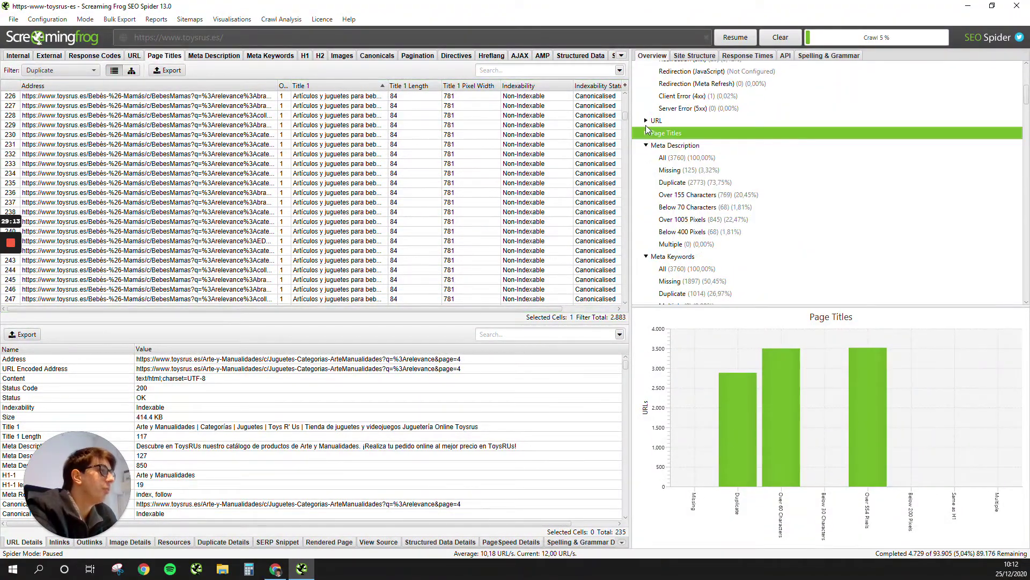
{"action": "left_click", "coordinate": [686, 172]}
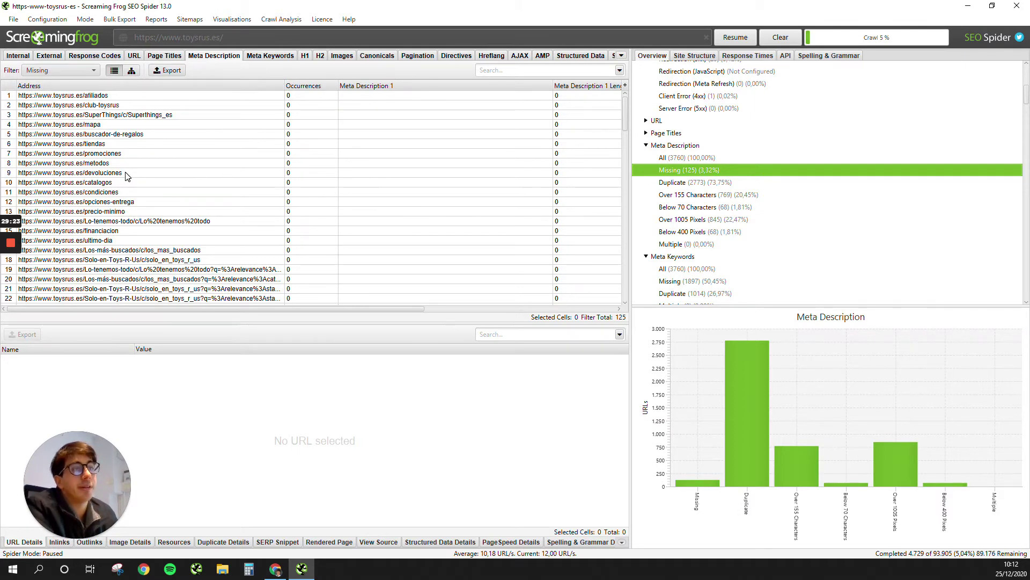
{"action": "scroll", "coordinate": [140, 199], "scroll_direction": "down", "scroll_amount": 20}
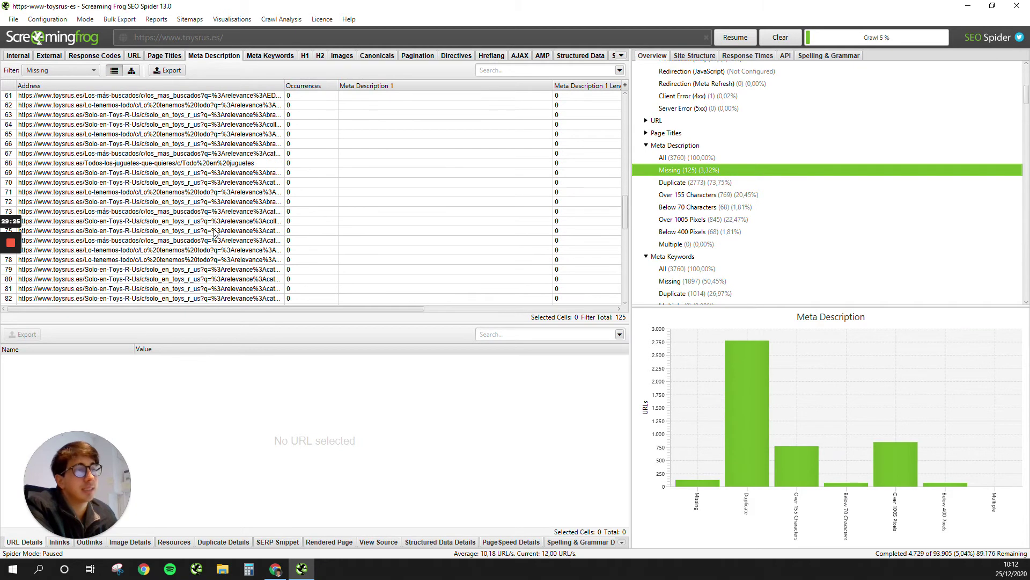
{"action": "scroll", "coordinate": [214, 232], "scroll_direction": "up", "scroll_amount": 4}
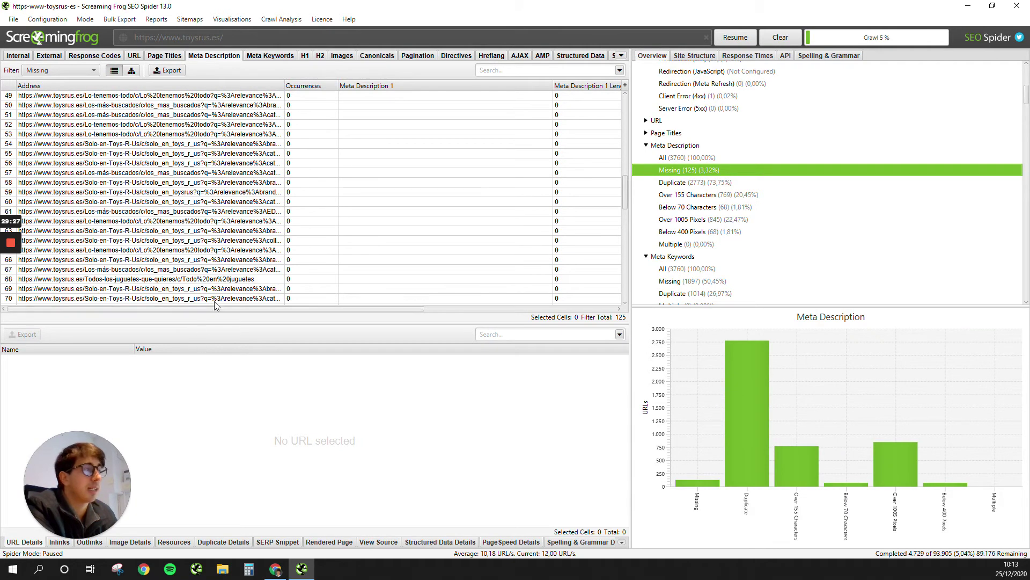
{"action": "scroll", "coordinate": [219, 251], "scroll_direction": "up", "scroll_amount": 16}
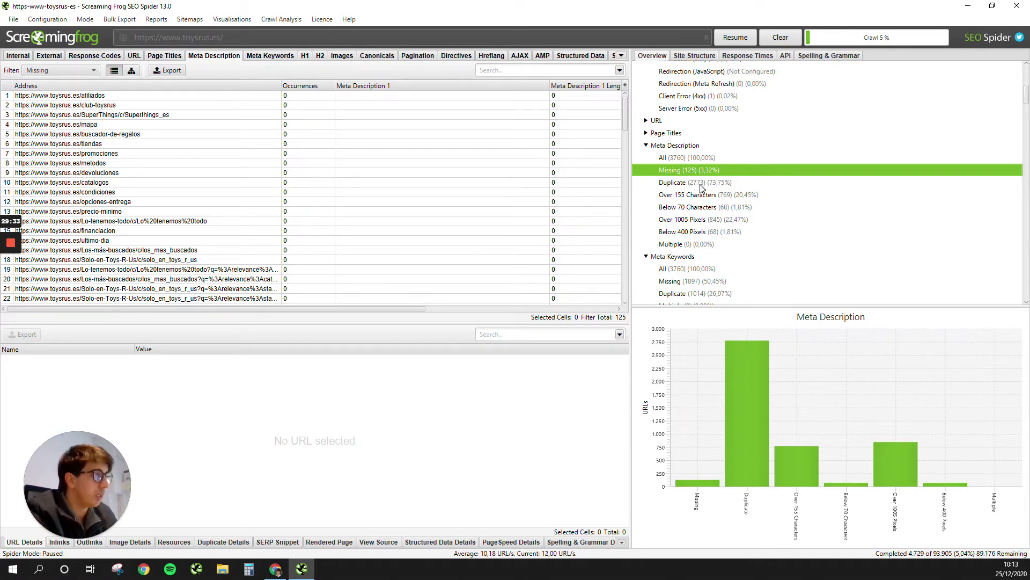
{"action": "left_click", "coordinate": [700, 183]}
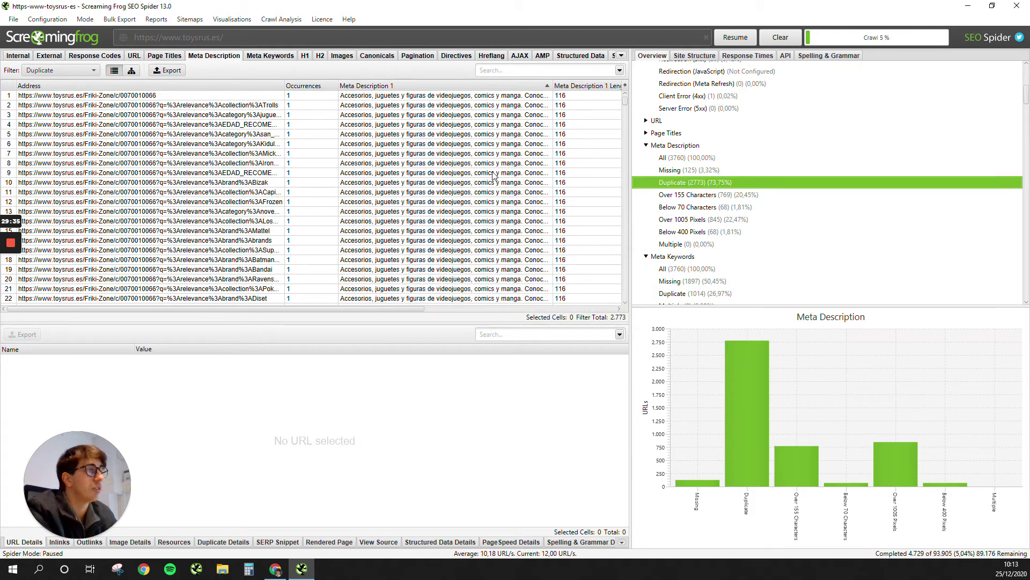
{"action": "left_click_drag", "start_coordinate": [346, 309], "coordinate": [207, 315]}
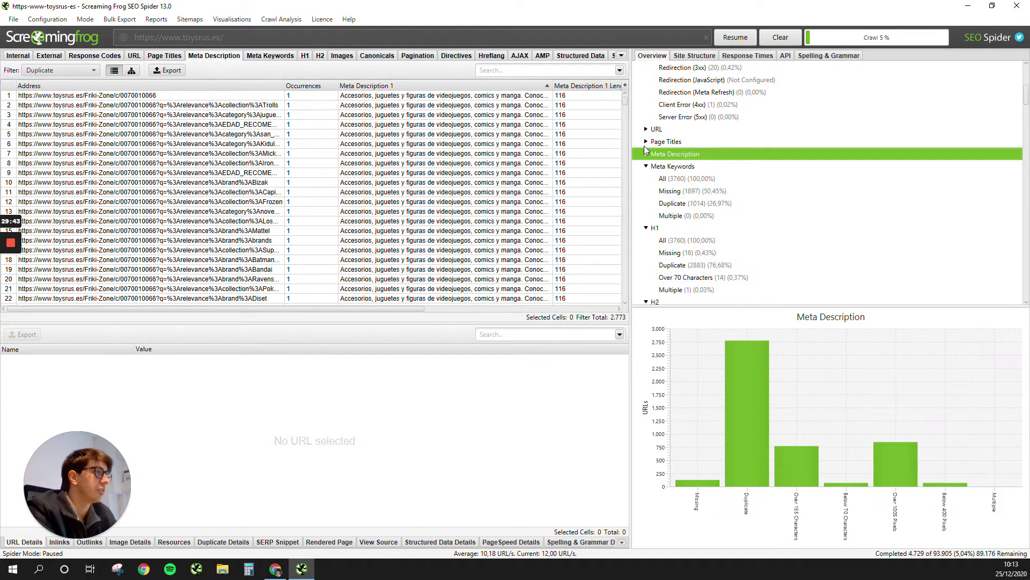
Collapse the Meta Description and Meta Keywords groups and list all H1s, then only the pages missing an H1 with their indexability
{"action": "left_click", "coordinate": [646, 146]}
{"action": "left_click", "coordinate": [647, 167]}
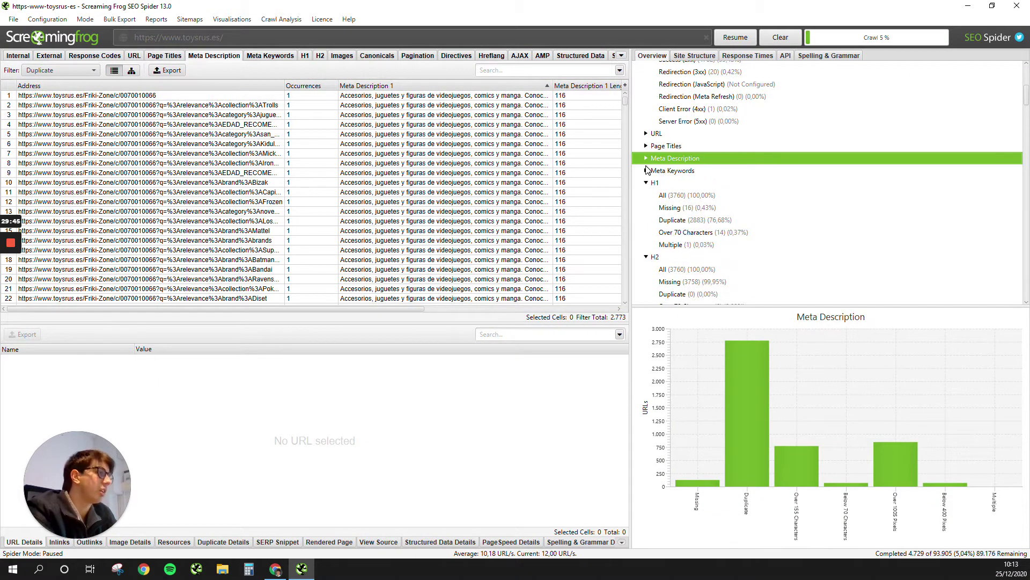
{"action": "left_click", "coordinate": [679, 197]}
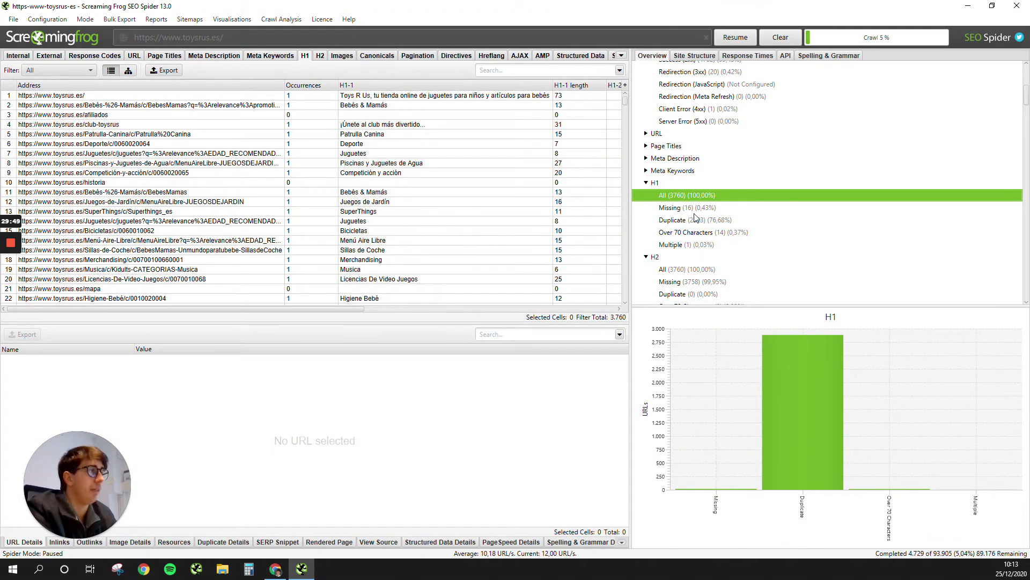
{"action": "left_click", "coordinate": [696, 210]}
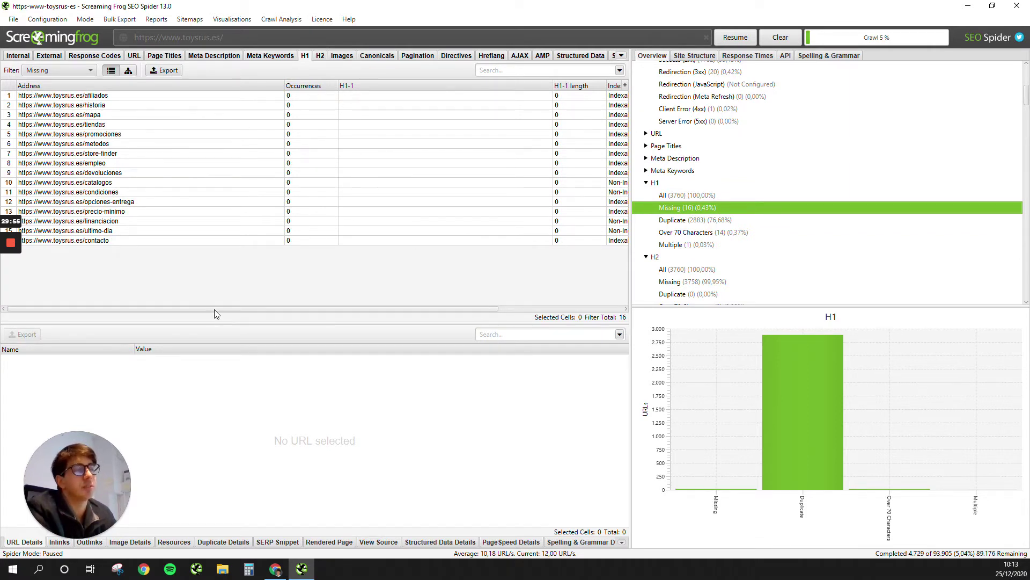
{"action": "mouse_move", "coordinate": [216, 310]}
{"action": "left_mouse_down"}
{"action": "mouse_move", "coordinate": [272, 325]}
{"action": "mouse_move", "coordinate": [178, 318]}
{"action": "mouse_move", "coordinate": [268, 321]}
{"action": "mouse_move", "coordinate": [232, 319]}
{"action": "left_mouse_up"}
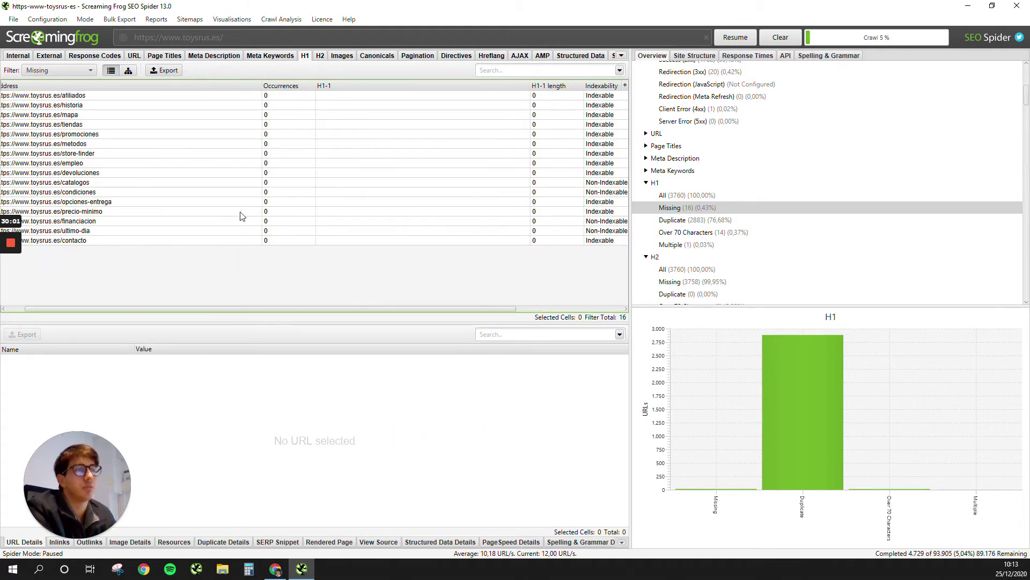
Check the indexability of the precio-minimo page in the missing H1 list and copy its URL
{"action": "left_click", "coordinate": [130, 214]}
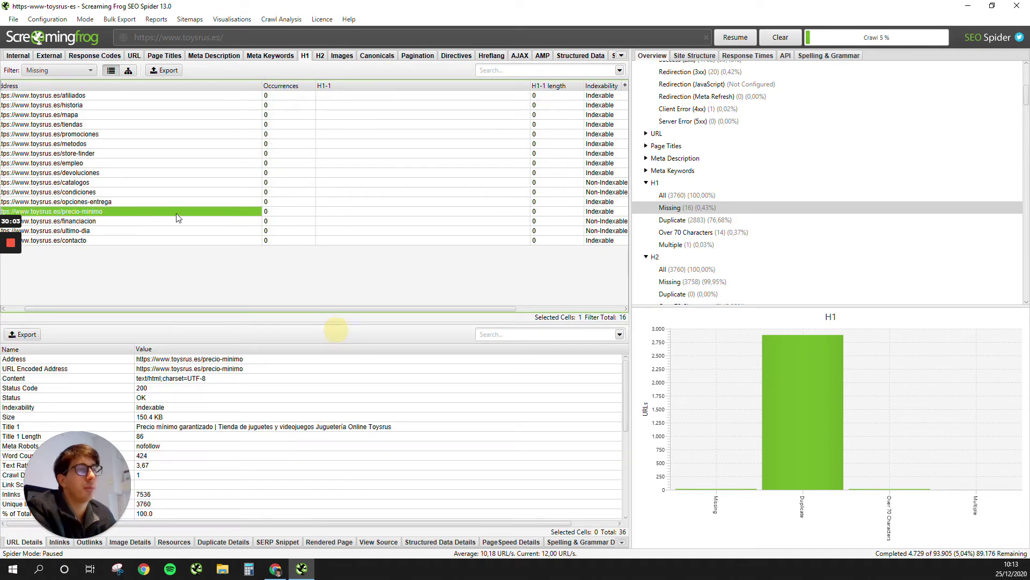
{"action": "left_click", "coordinate": [608, 213]}
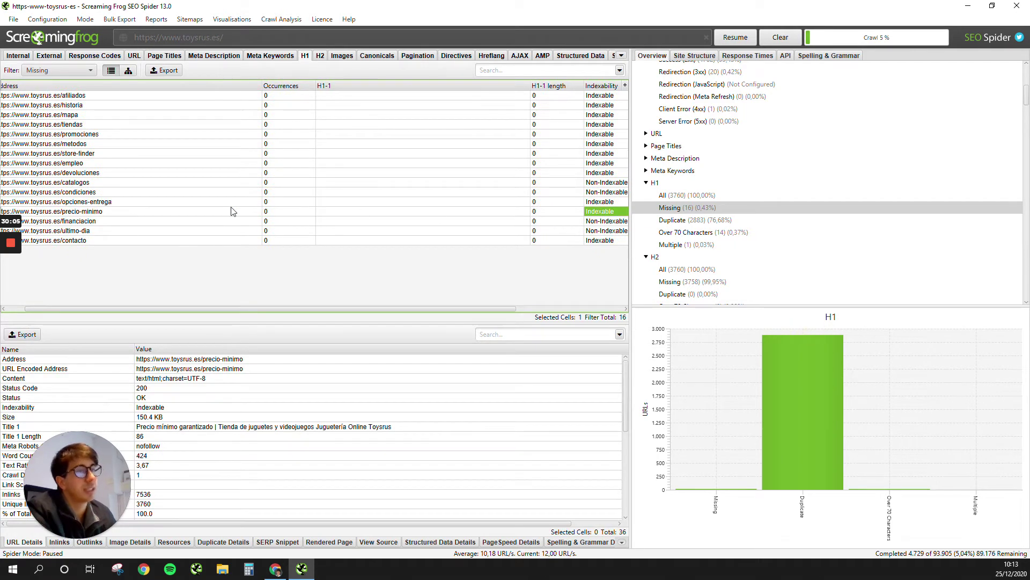
{"action": "left_click", "coordinate": [127, 213]}
{"action": "right_click", "coordinate": [119, 215]}
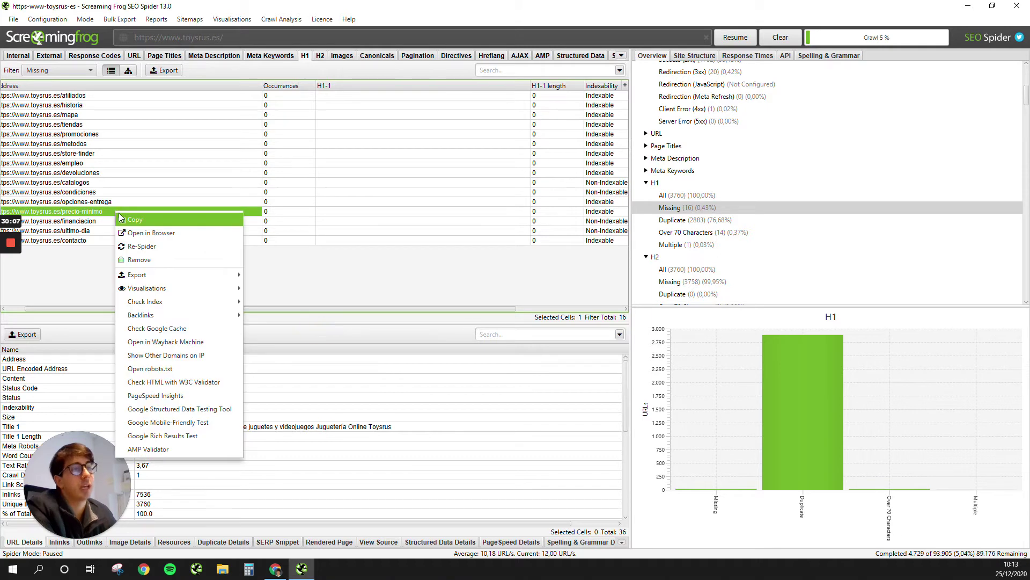
{"action": "left_click", "coordinate": [594, 214]}
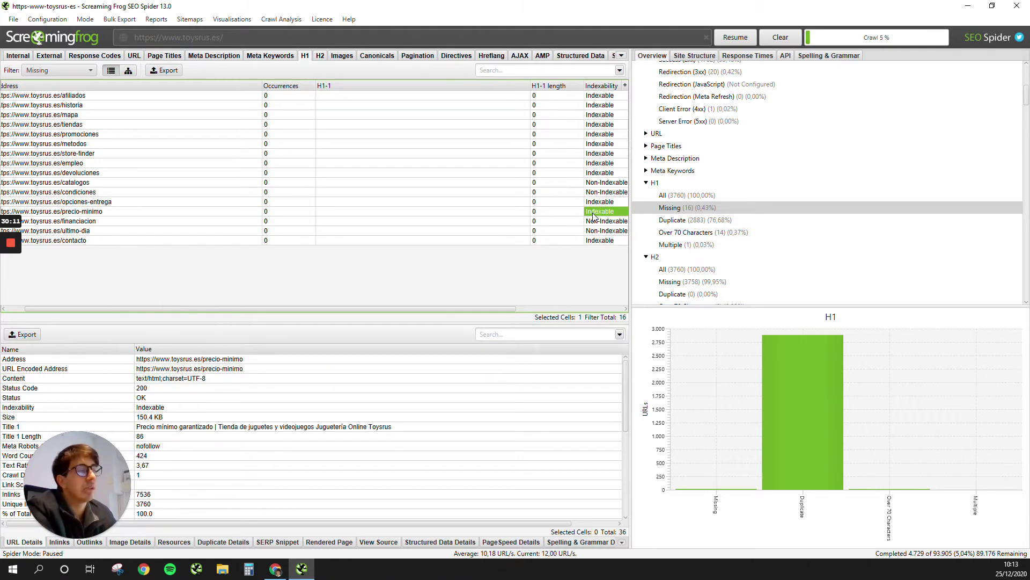
{"action": "right_click", "coordinate": [109, 214]}
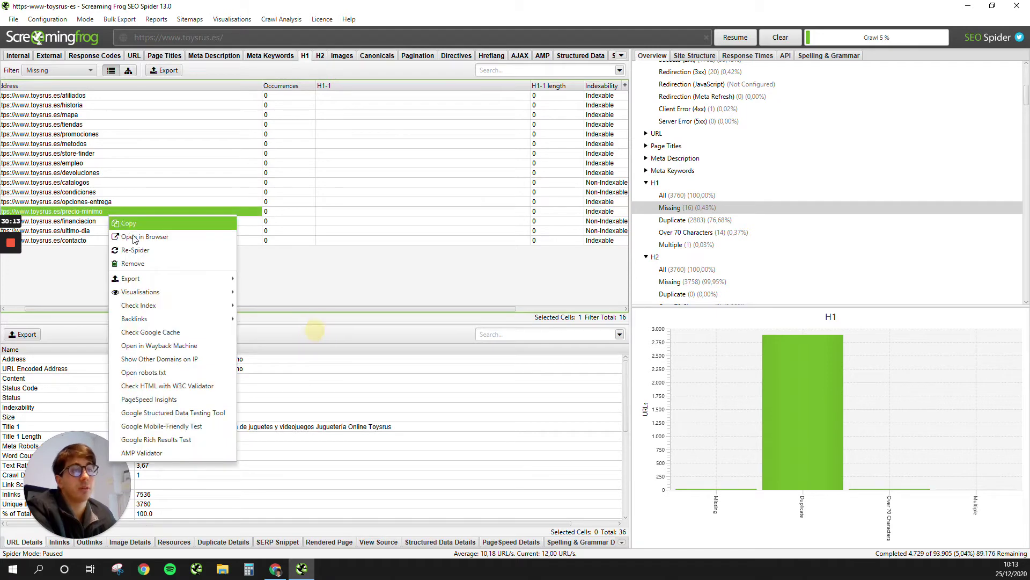
{"action": "left_click", "coordinate": [153, 223]}
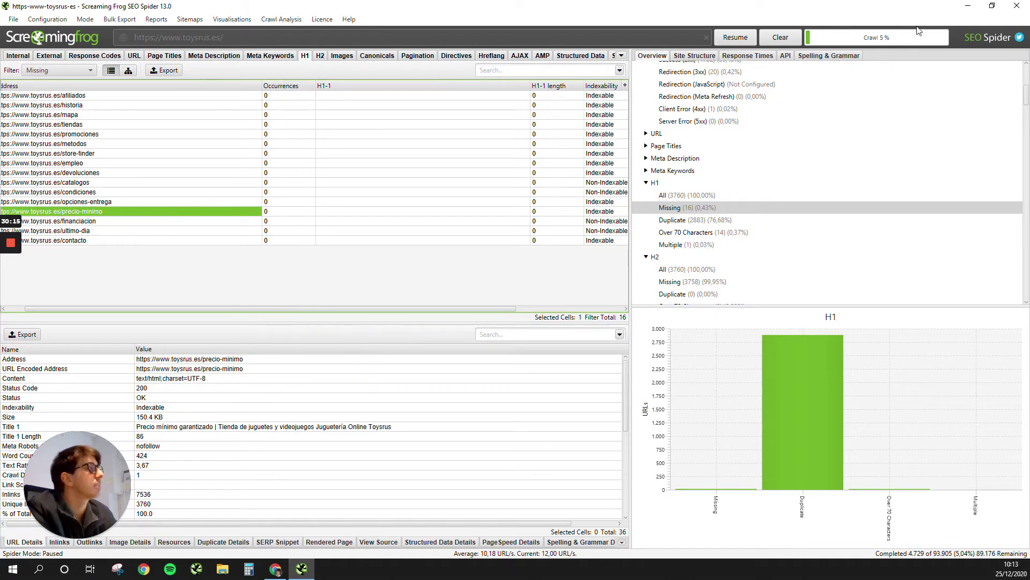
Switch to the browser, open the copied precio-minimo URL in a new tab and check its indexing status with Robots Exclusion Checker
{"action": "left_click", "coordinate": [968, 5]}
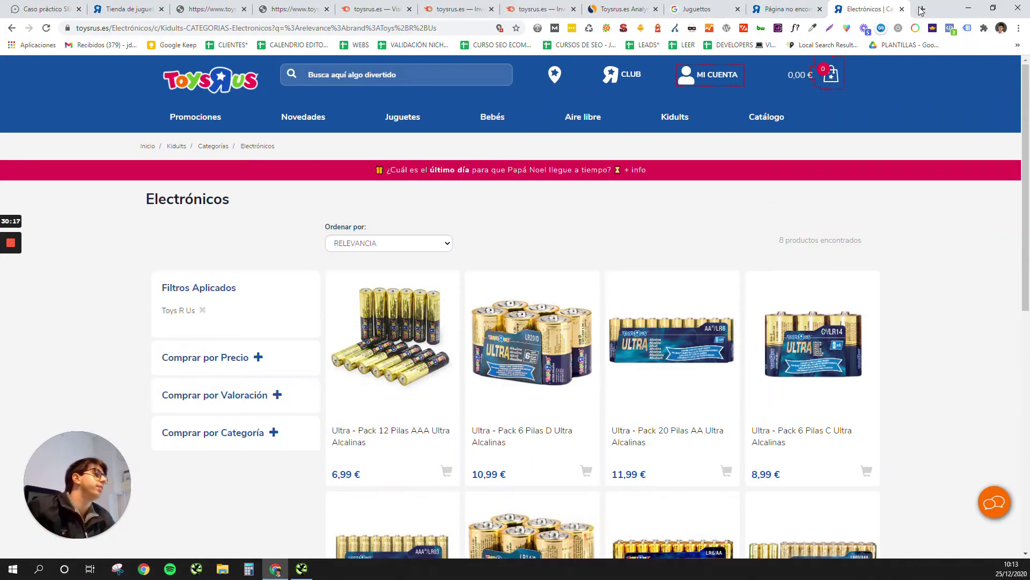
{"action": "left_click", "coordinate": [923, 9]}
{"action": "key", "text": "ctrl+v"}
{"action": "key", "text": "Return"}
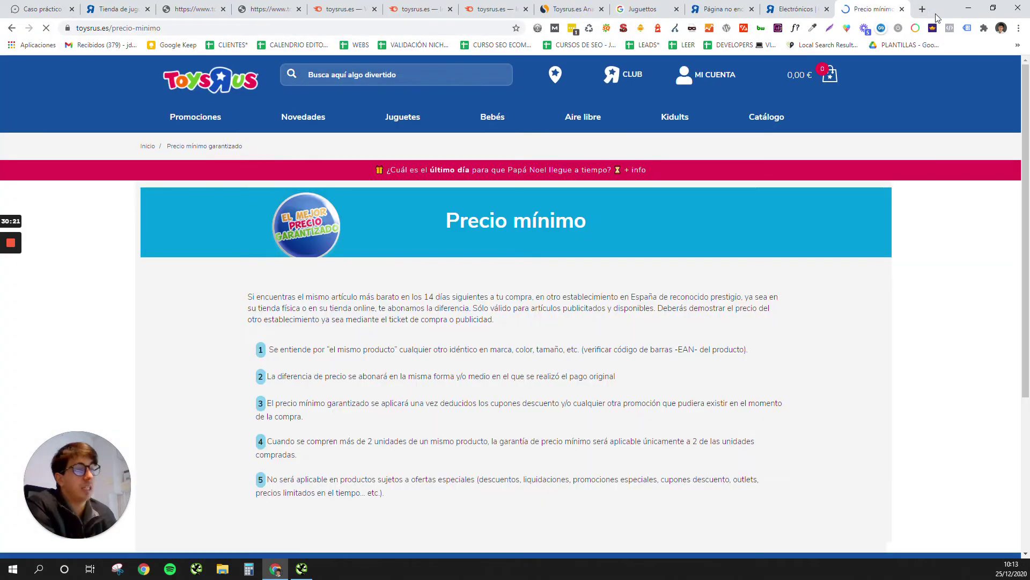
{"action": "scroll", "coordinate": [594, 138], "scroll_direction": "down", "scroll_amount": 5}
{"action": "scroll", "coordinate": [595, 138], "scroll_direction": "up", "scroll_amount": 5}
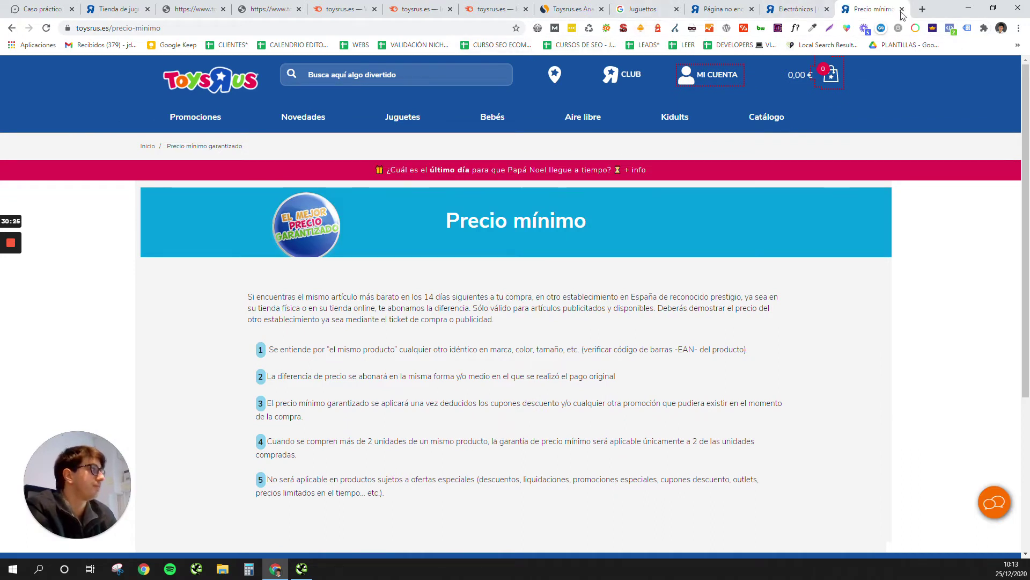
{"action": "left_click", "coordinate": [640, 28]}
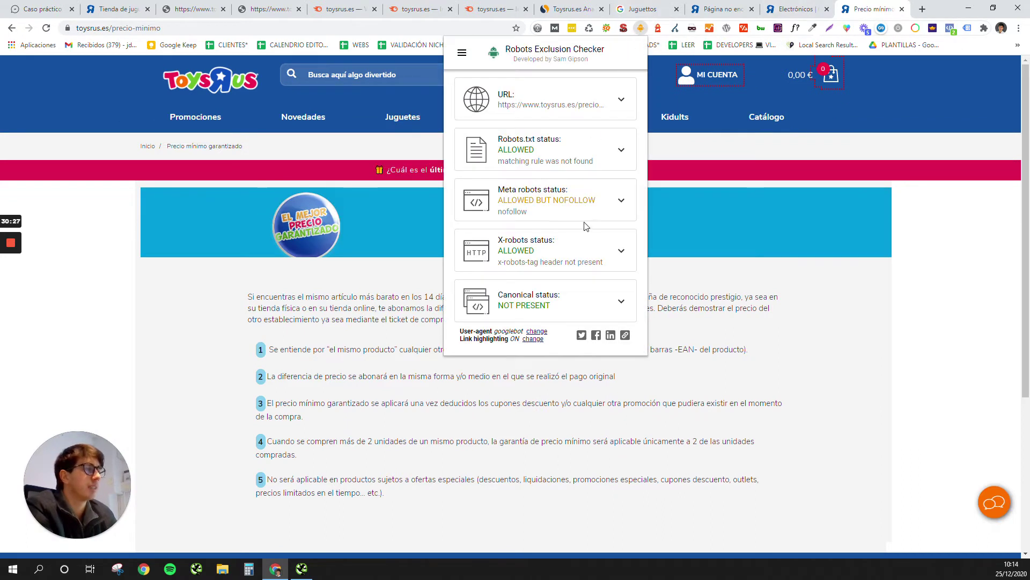
Expand the meta robots status in Robots Exclusion Checker, highlight the tag's nofollow value and close the checker
{"action": "left_click", "coordinate": [617, 203]}
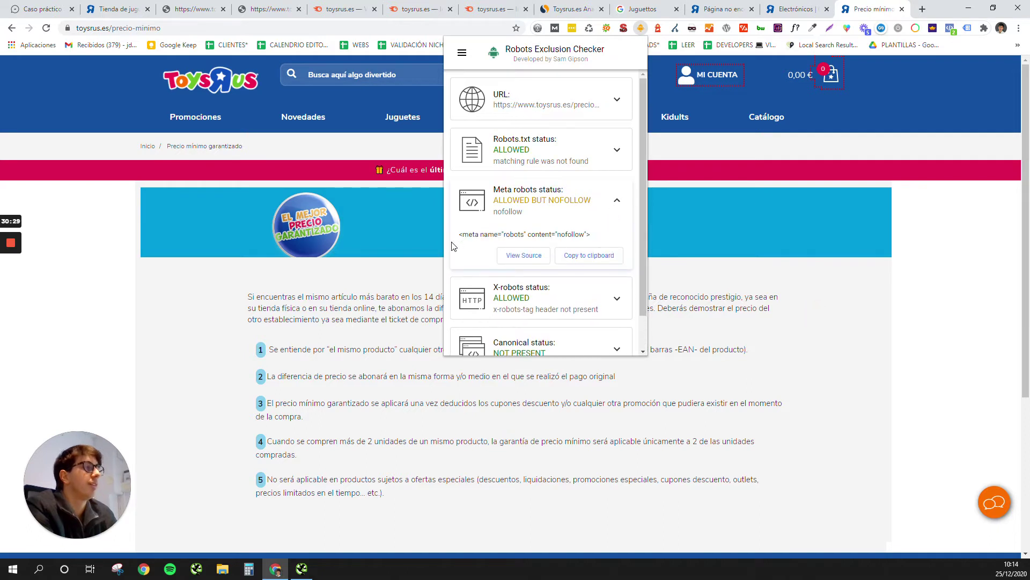
{"action": "left_click_drag", "start_coordinate": [491, 244], "coordinate": [793, 350]}
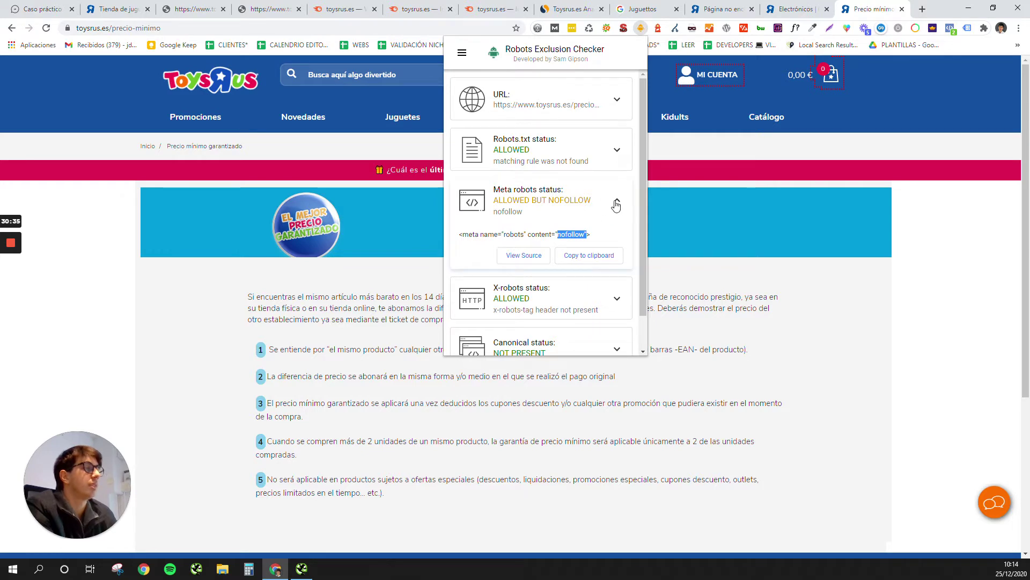
{"action": "left_click", "coordinate": [715, 295]}
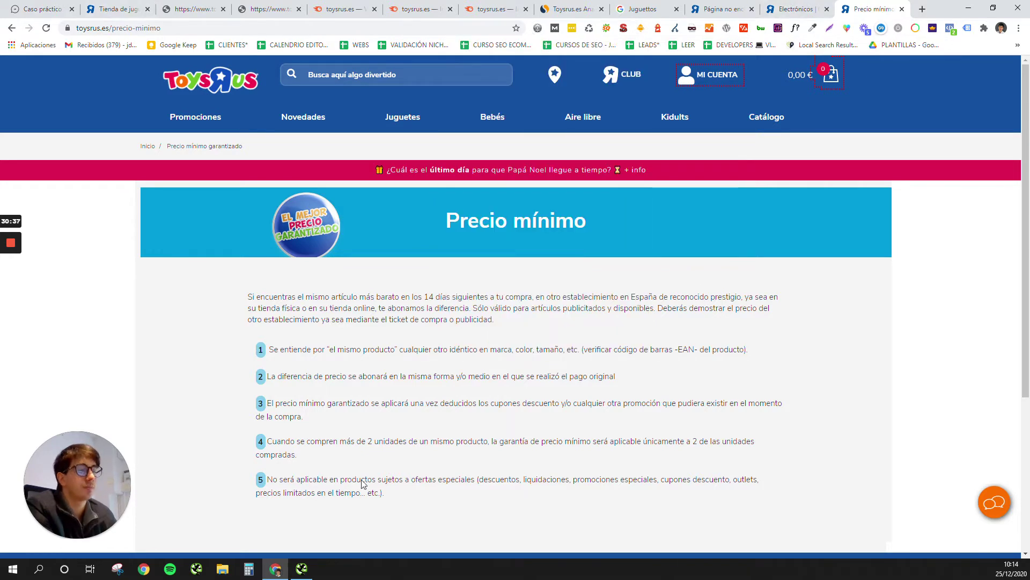
Switch to Screaming Frog and review the URL details of the precio-minimo page, including its meta robots value
{"action": "left_click", "coordinate": [302, 571]}
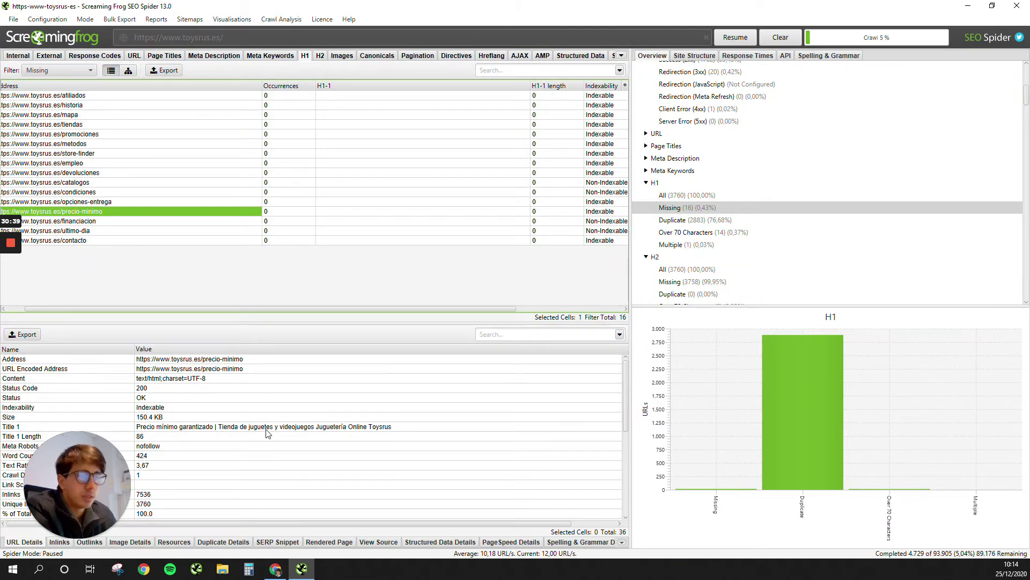
{"action": "scroll", "coordinate": [218, 417], "scroll_direction": "down", "scroll_amount": 2}
{"action": "scroll", "coordinate": [101, 483], "scroll_direction": "up", "scroll_amount": 3}
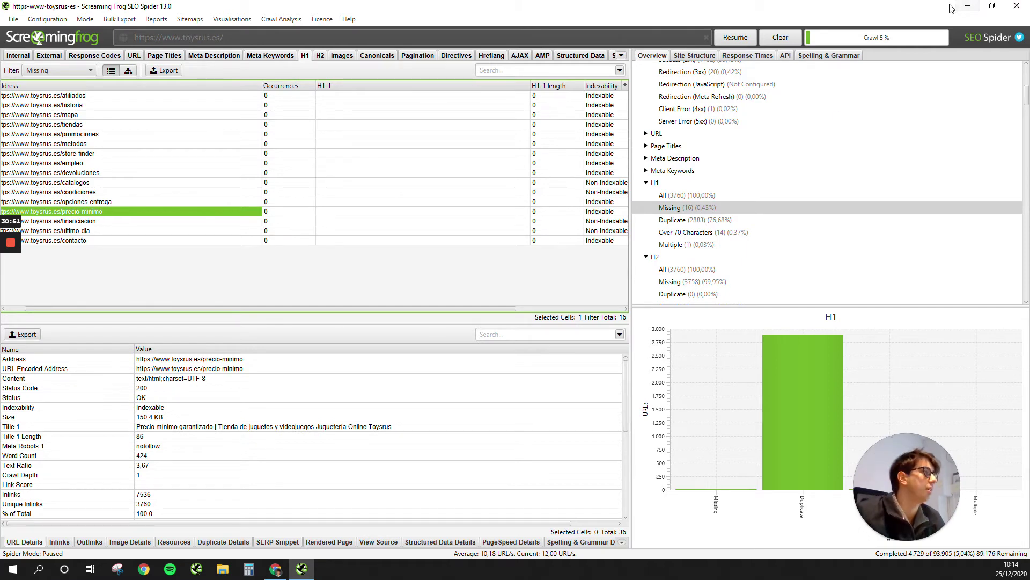
{"action": "left_click", "coordinate": [968, 6]}
{"action": "key", "text": "ctrl+l"}
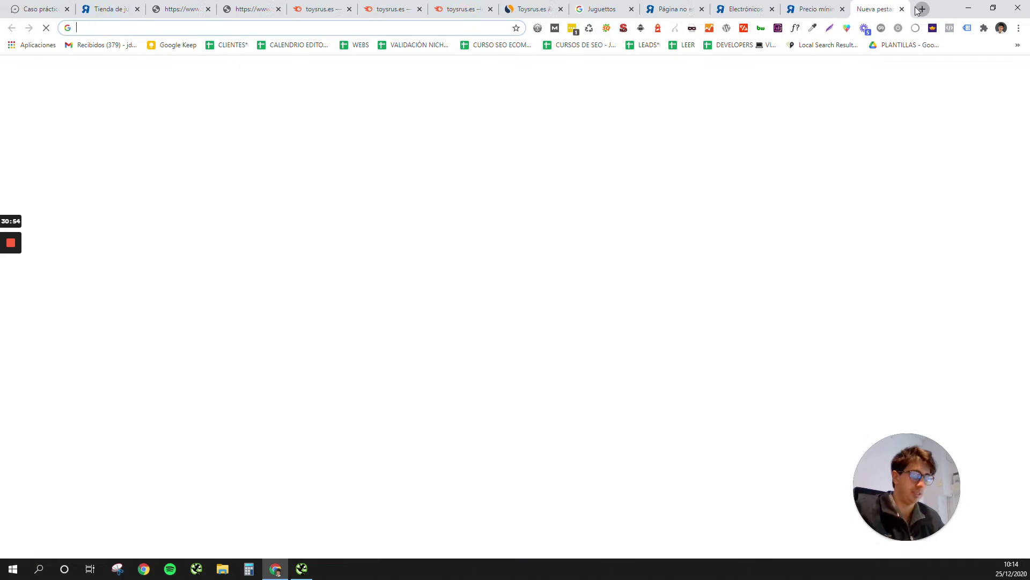
{"action": "left_click", "coordinate": [921, 10]}
{"action": "type", "text": "si"}
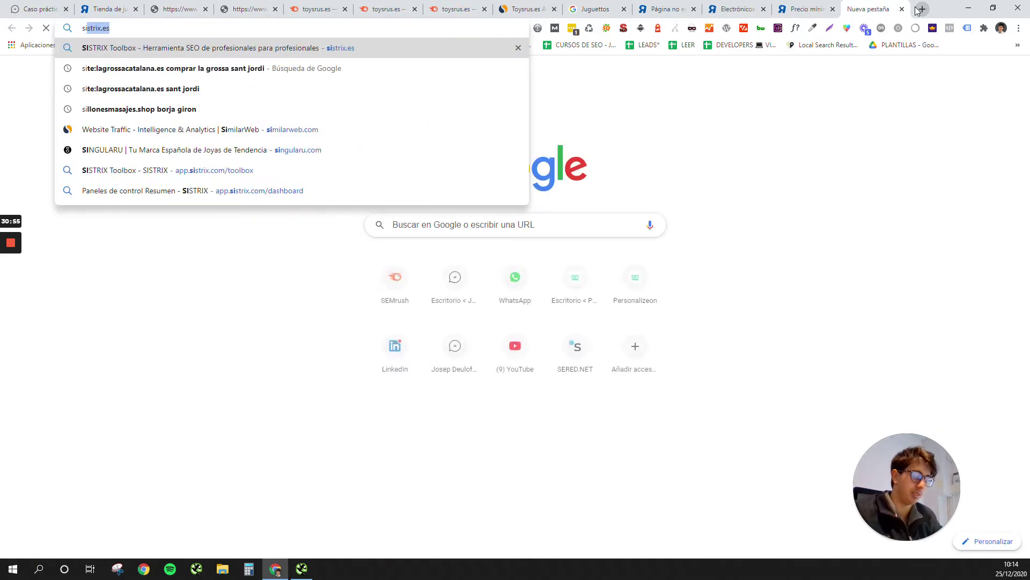
{"action": "type", "text": "te:"}
{"action": "key", "text": "ctrl+v"}
{"action": "key", "text": "Return"}
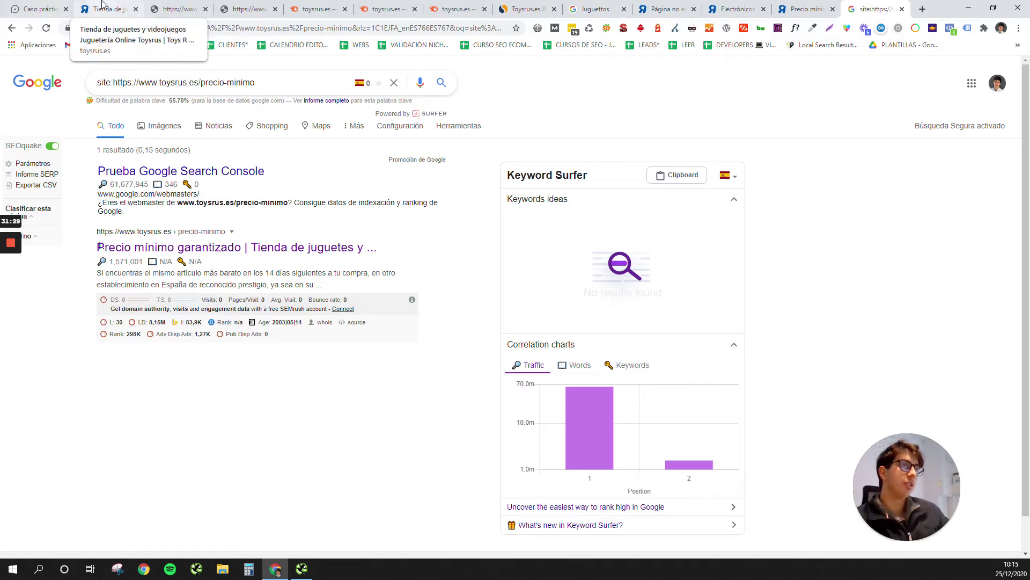
Switch to Screaming Frog, collapse the H1 group and list the pages missing an H2
{"action": "left_click", "coordinate": [305, 570]}
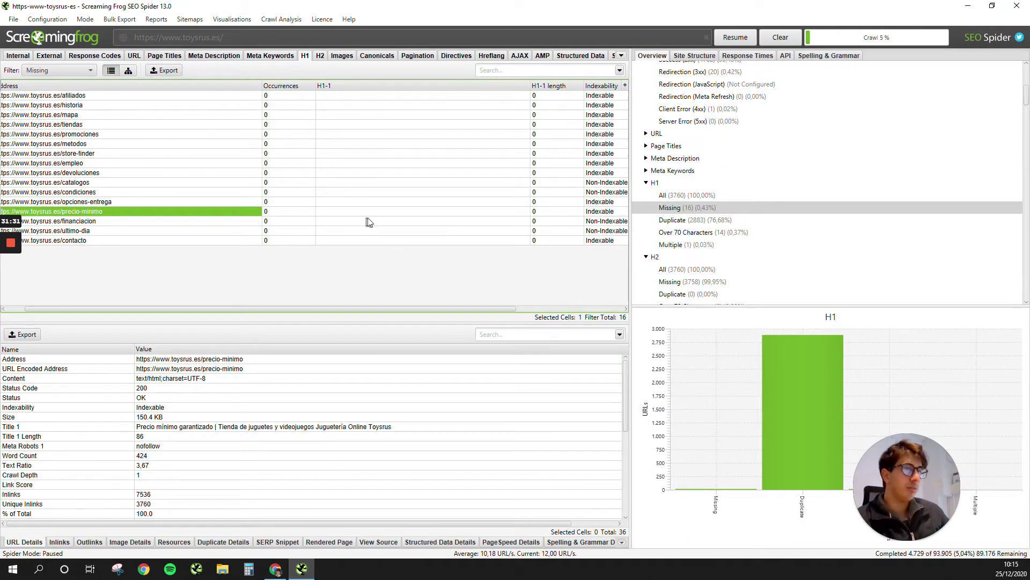
{"action": "double_click", "coordinate": [654, 183]}
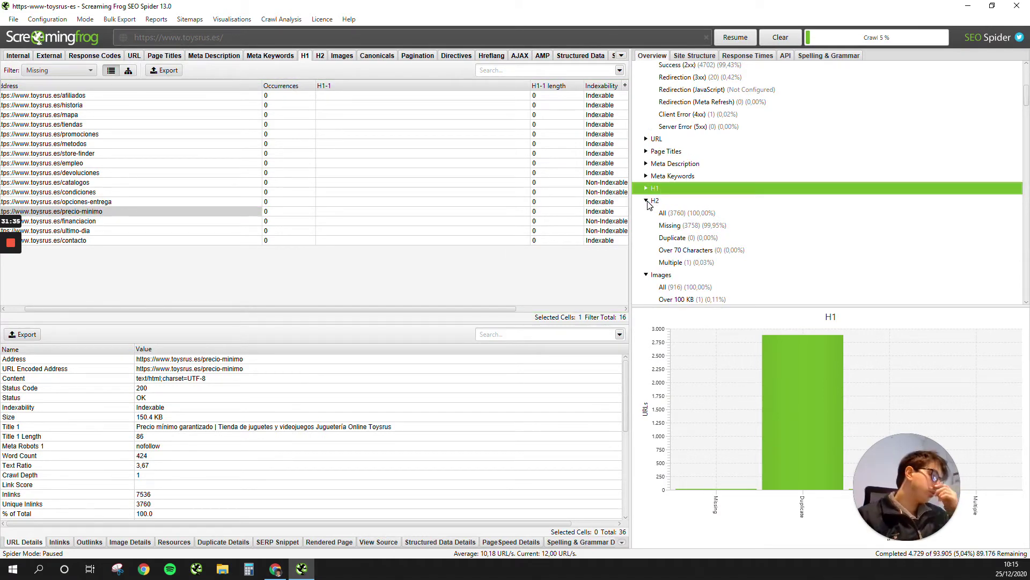
{"action": "left_click", "coordinate": [684, 231]}
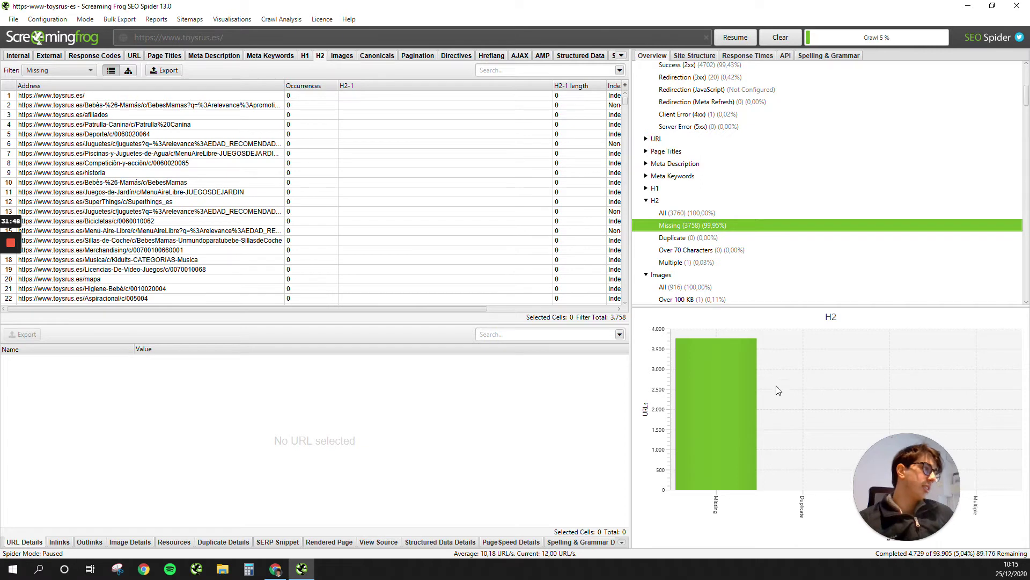
Collapse the H2 group and review the images missing alt text, collapsing the Images group when finished
{"action": "left_click", "coordinate": [647, 201]}
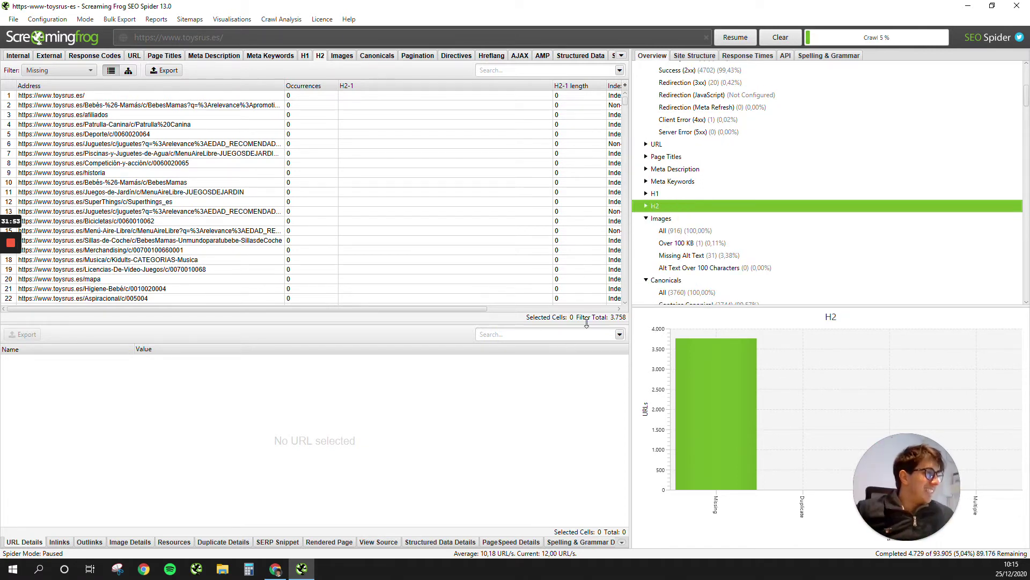
{"action": "left_click", "coordinate": [715, 257]}
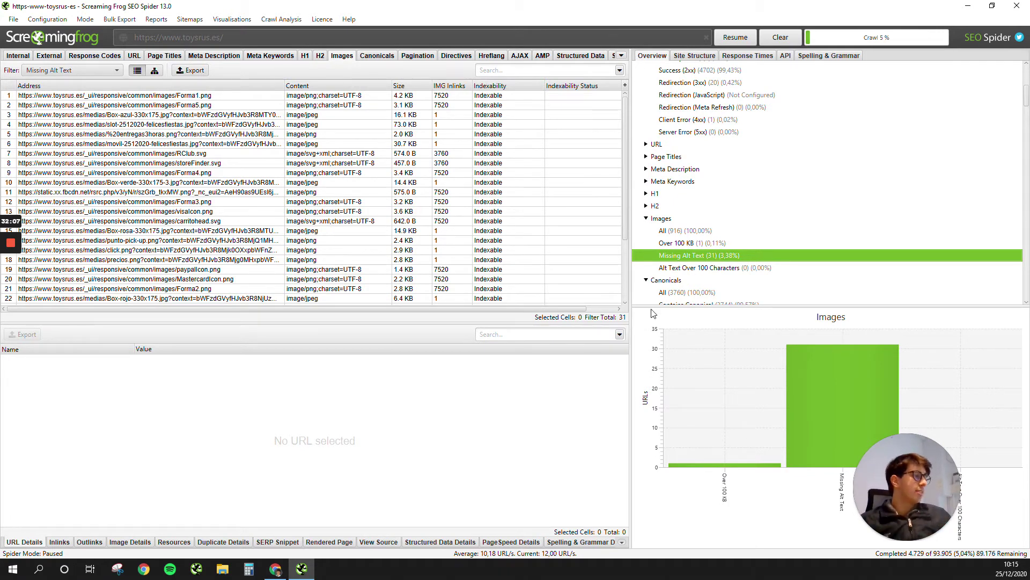
{"action": "left_click", "coordinate": [646, 220]}
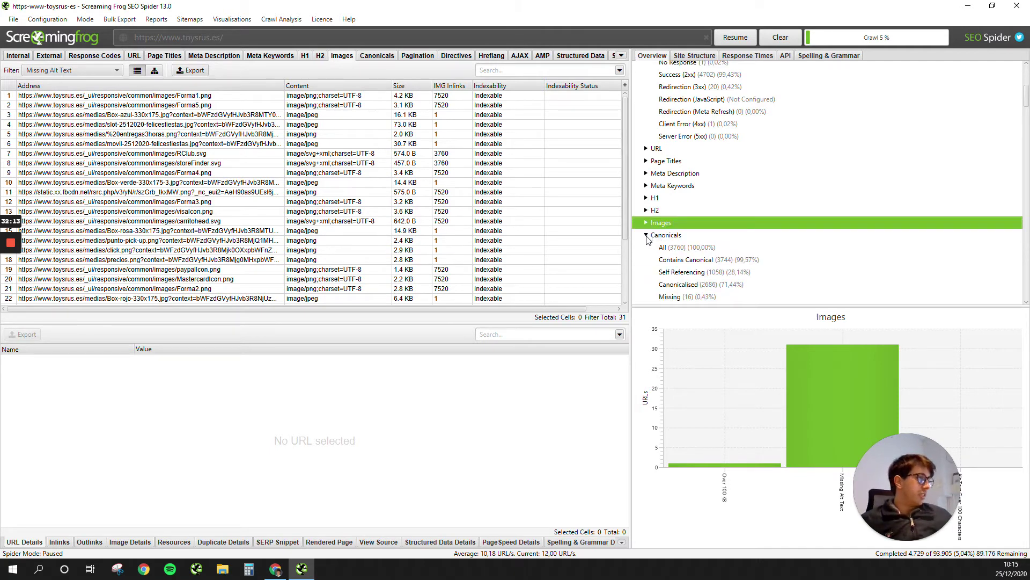
Review the Canonicals and Pagination groups in the crawl overview and collapse both
{"action": "scroll", "coordinate": [748, 253], "scroll_direction": "down", "scroll_amount": 2}
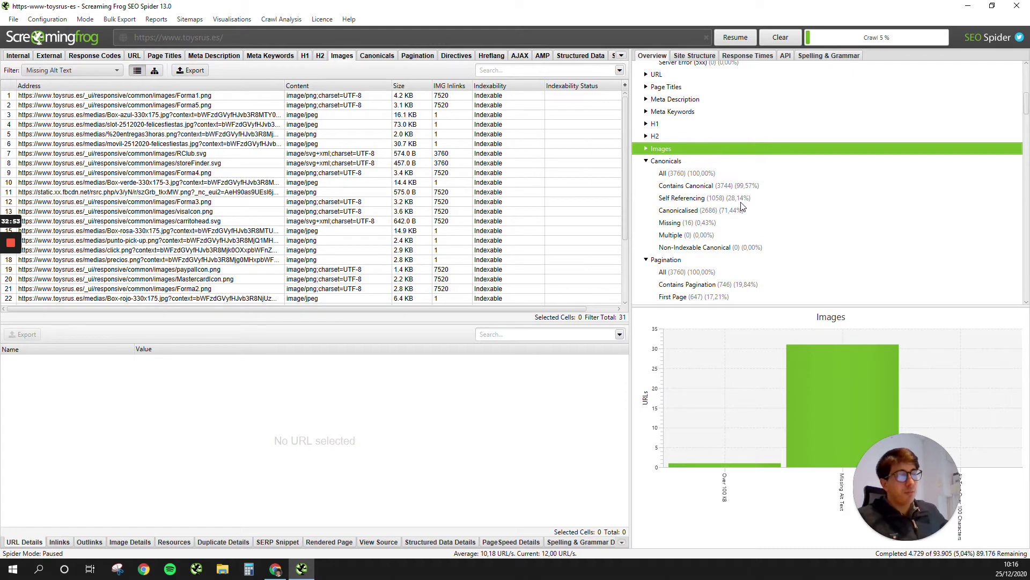
{"action": "left_click", "coordinate": [646, 161]}
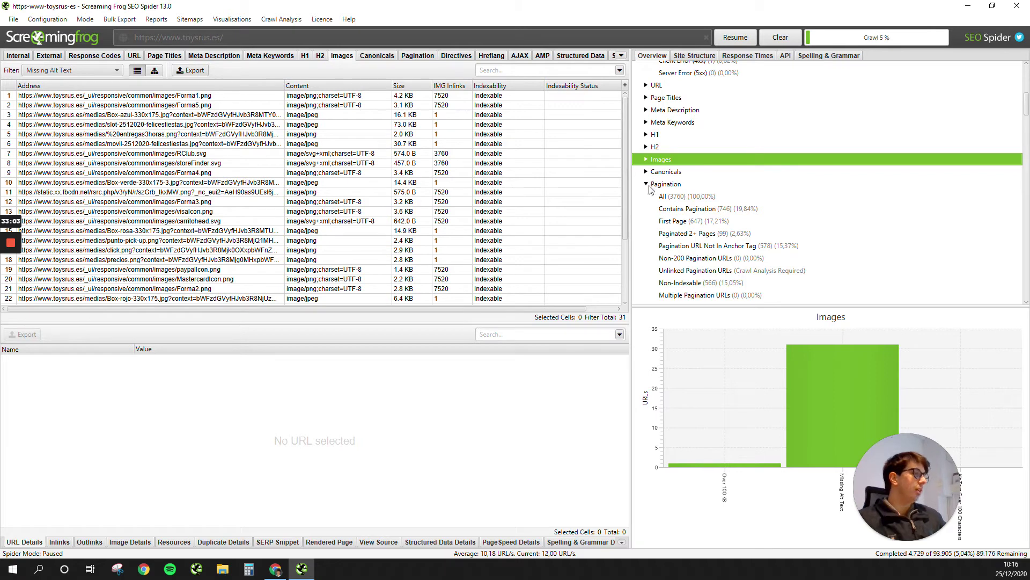
{"action": "scroll", "coordinate": [656, 200], "scroll_direction": "down", "scroll_amount": 1}
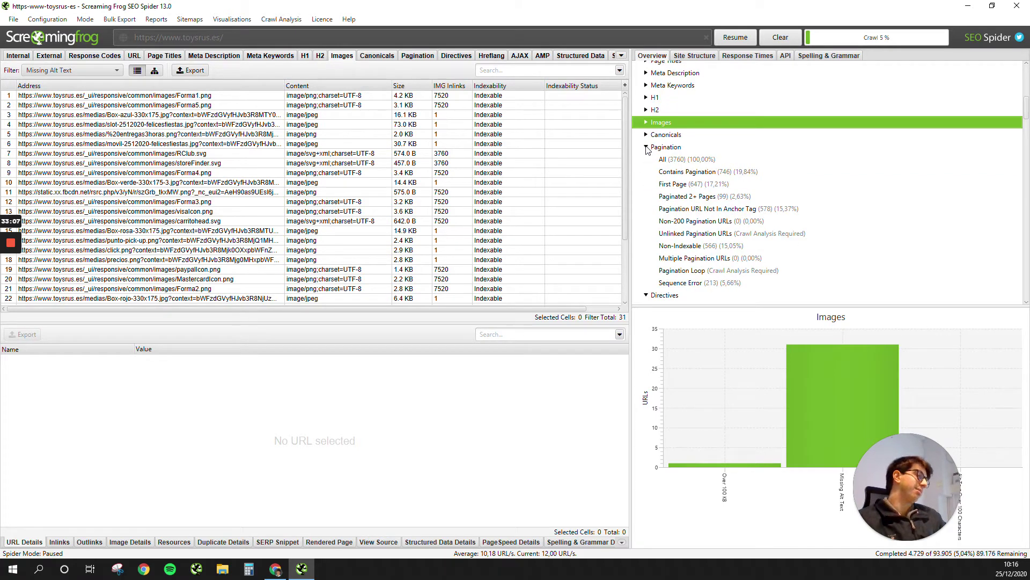
{"action": "left_click", "coordinate": [647, 147]}
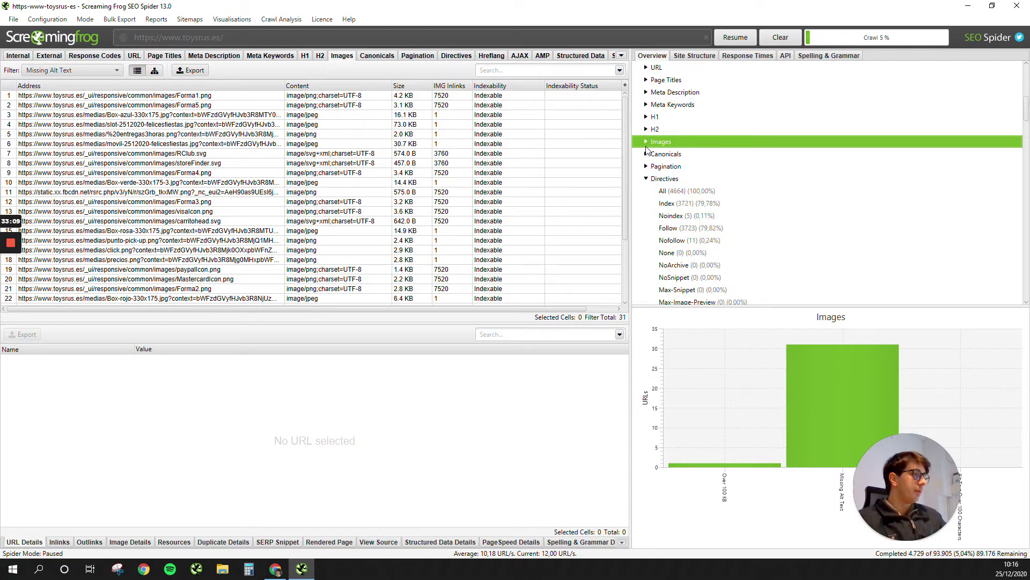
Review the Directives group, listing the pages marked Index and the pages marked Noindex
{"action": "scroll", "coordinate": [641, 152], "scroll_direction": "down", "scroll_amount": 2}
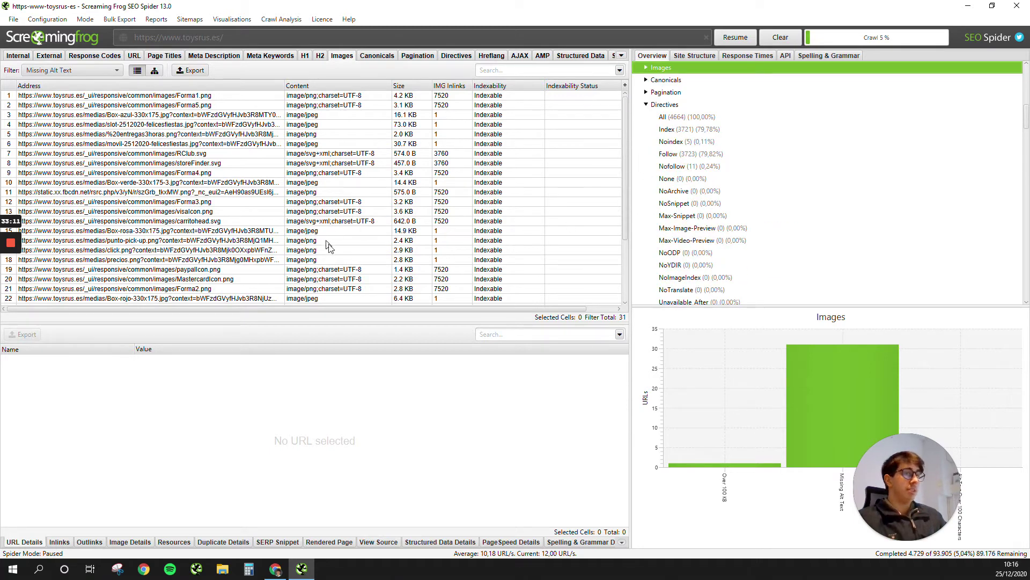
{"action": "left_click", "coordinate": [9, 287]}
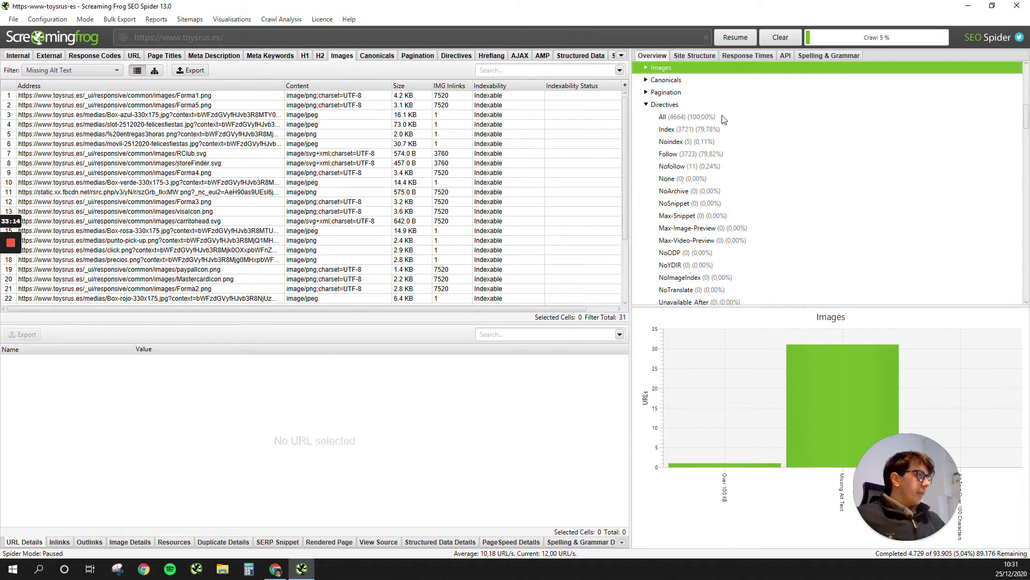
{"action": "scroll", "coordinate": [724, 119], "scroll_direction": "down", "scroll_amount": 1}
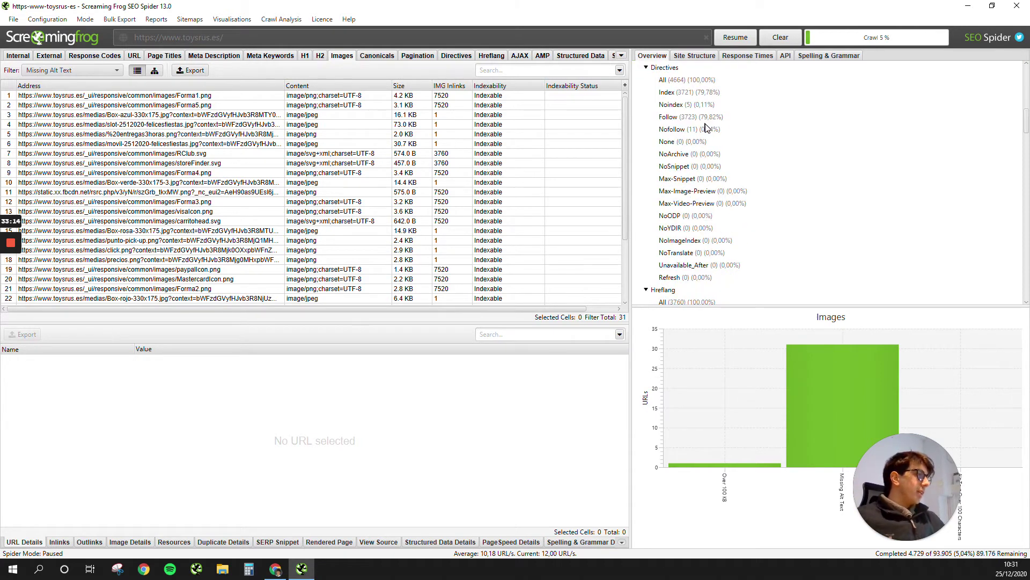
{"action": "left_click", "coordinate": [679, 93]}
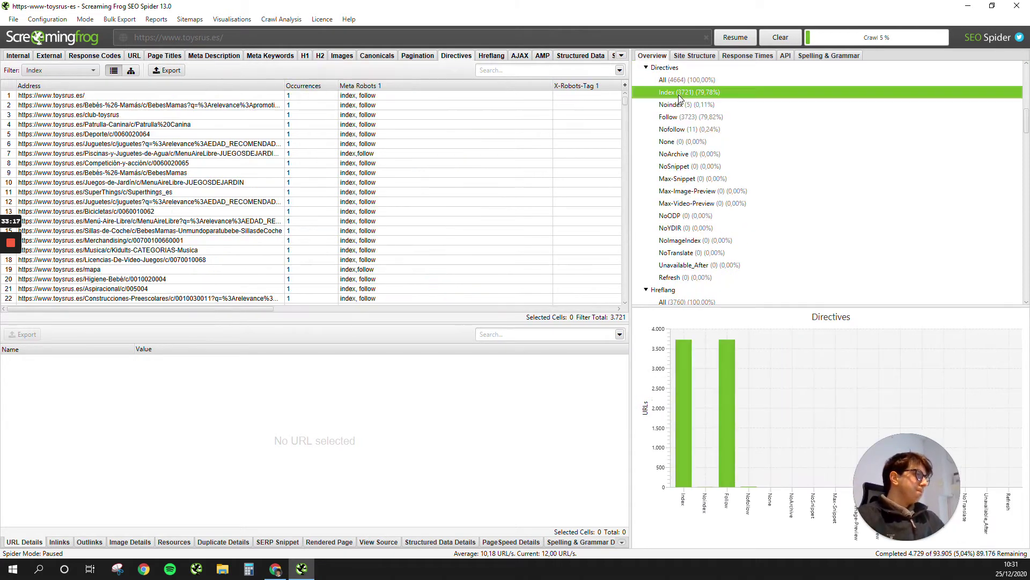
{"action": "left_click", "coordinate": [693, 104]}
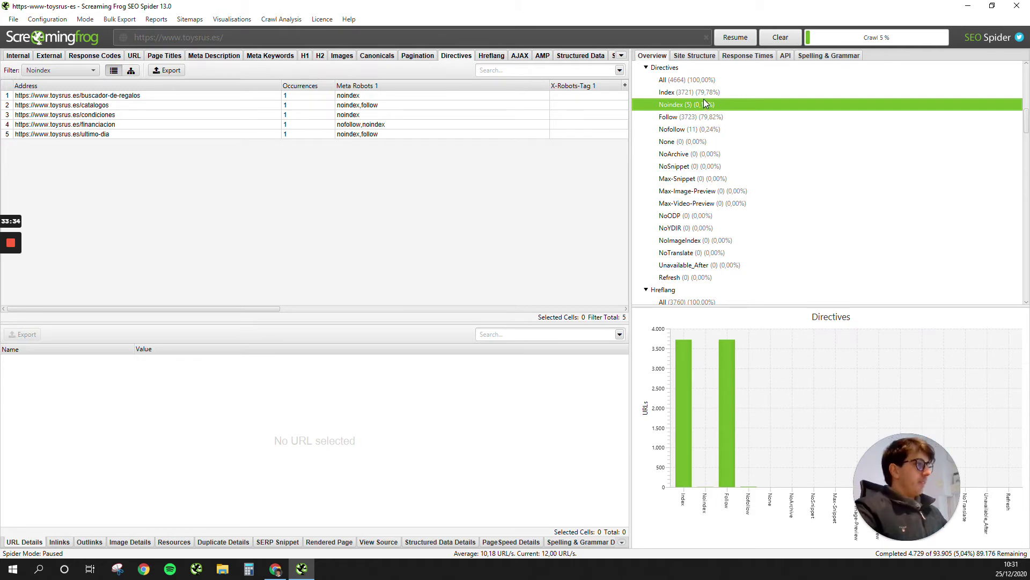
List the Index directive pages again, examine their URLs and meta robots values, and display the store-finder page's URL details
{"action": "left_click", "coordinate": [706, 96]}
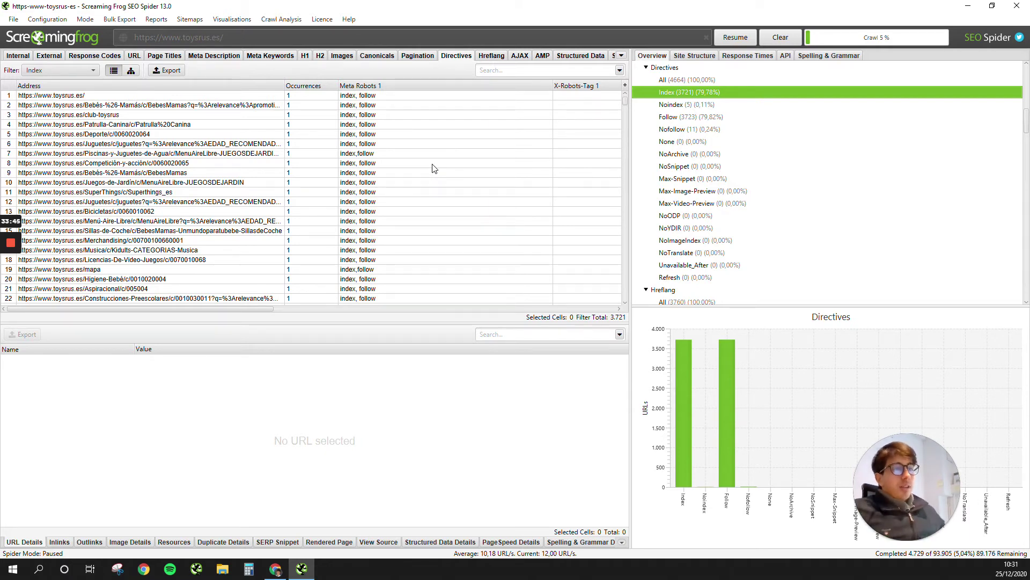
{"action": "scroll", "coordinate": [157, 274], "scroll_direction": "down", "scroll_amount": 1}
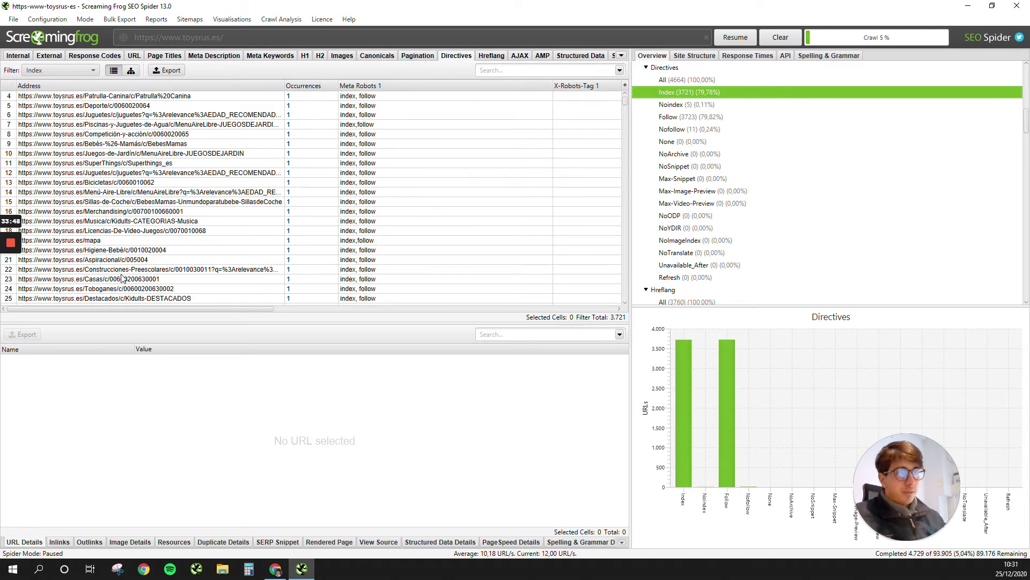
{"action": "scroll", "coordinate": [122, 278], "scroll_direction": "up", "scroll_amount": 1}
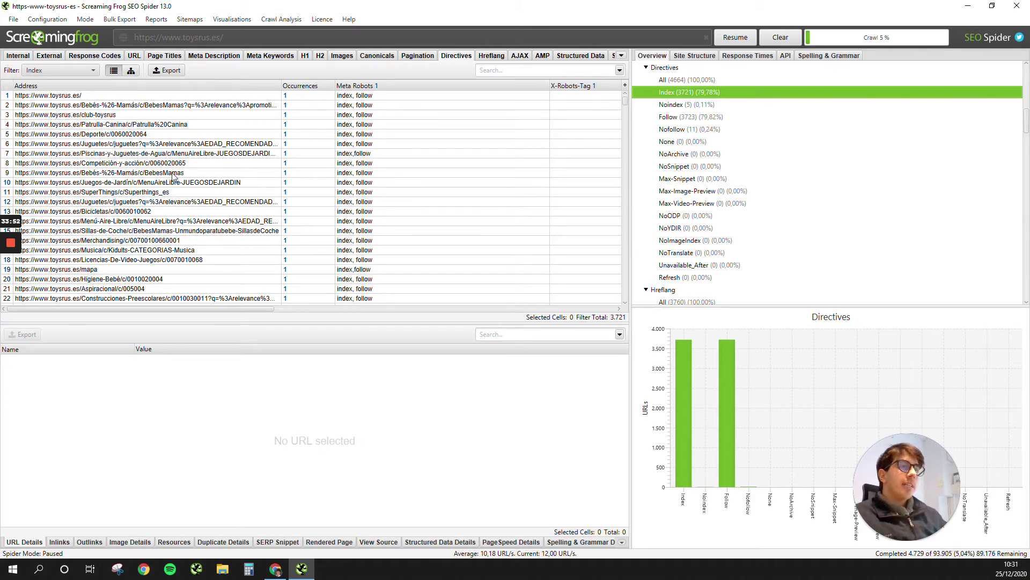
{"action": "scroll", "coordinate": [173, 177], "scroll_direction": "down", "scroll_amount": 1}
{"action": "scroll", "coordinate": [173, 177], "scroll_direction": "down", "scroll_amount": 1}
{"action": "scroll", "coordinate": [208, 223], "scroll_direction": "down", "scroll_amount": 1}
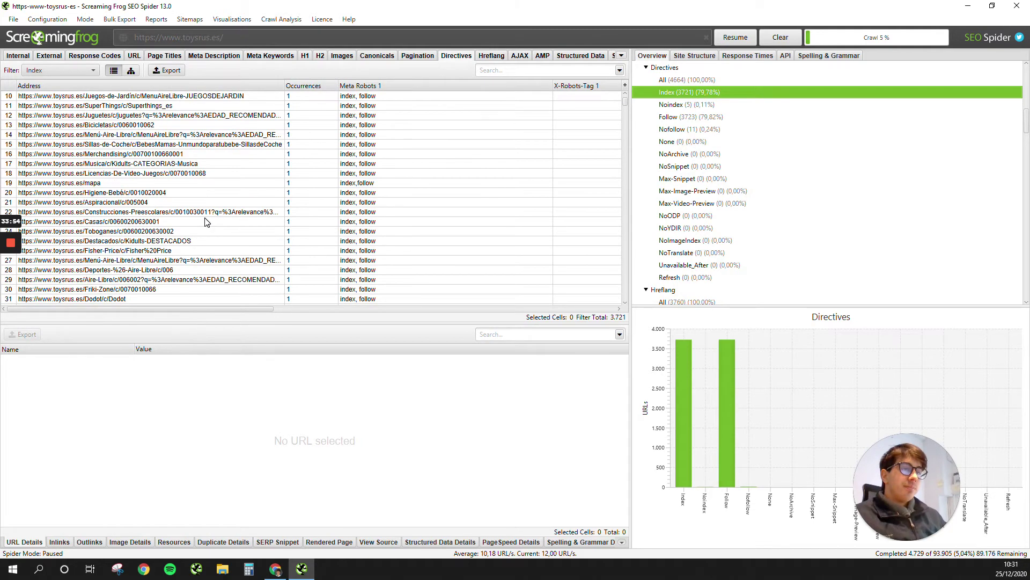
{"action": "scroll", "coordinate": [187, 260], "scroll_direction": "down", "scroll_amount": 1}
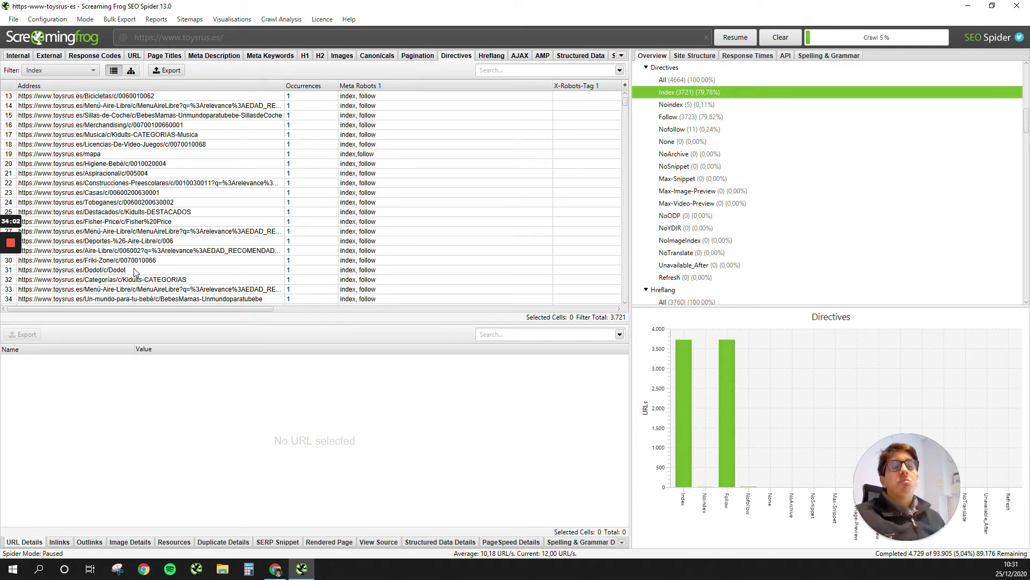
{"action": "scroll", "coordinate": [150, 247], "scroll_direction": "down", "scroll_amount": 3}
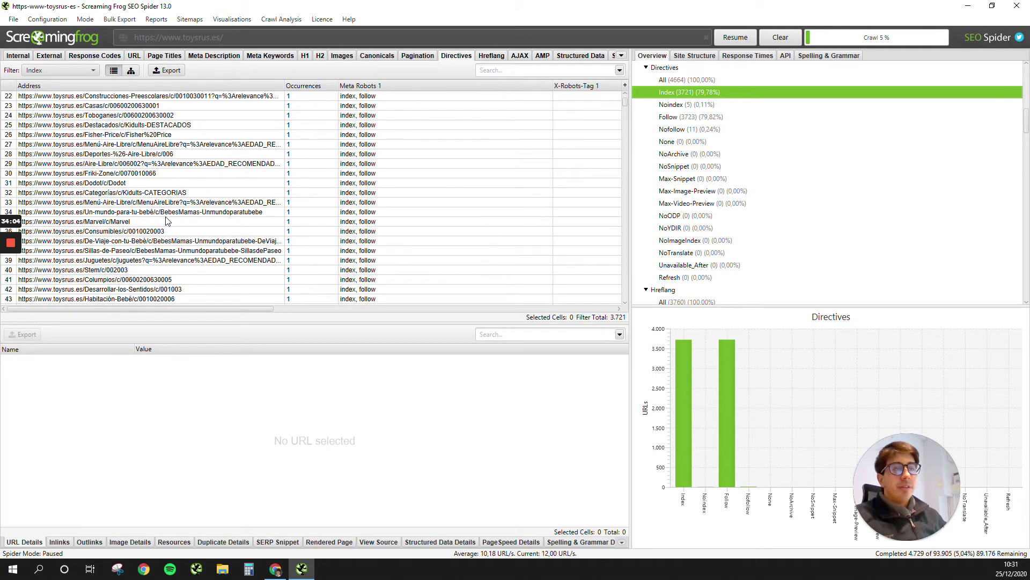
{"action": "scroll", "coordinate": [167, 221], "scroll_direction": "down", "scroll_amount": 2}
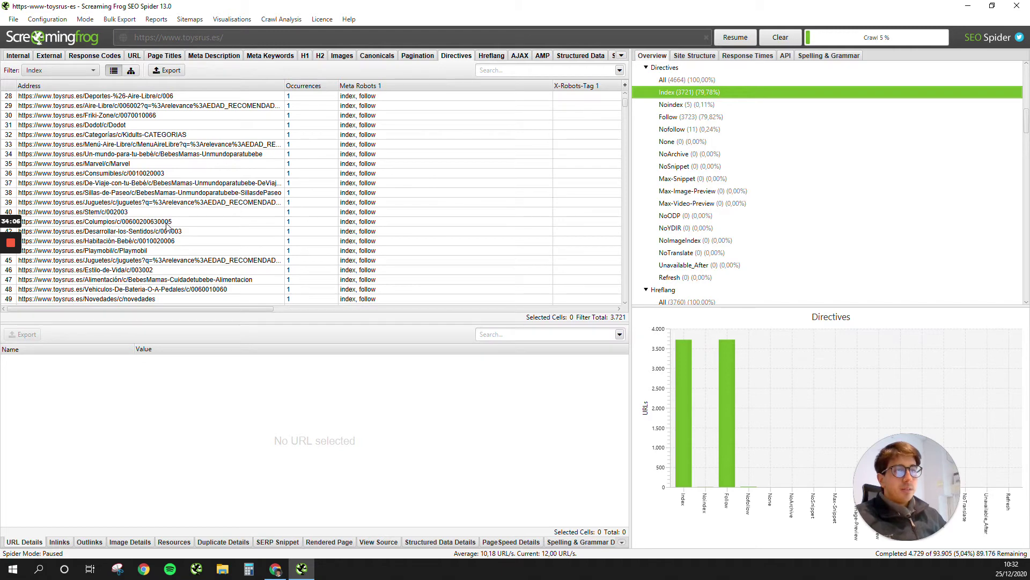
{"action": "scroll", "coordinate": [202, 262], "scroll_direction": "down", "scroll_amount": 2}
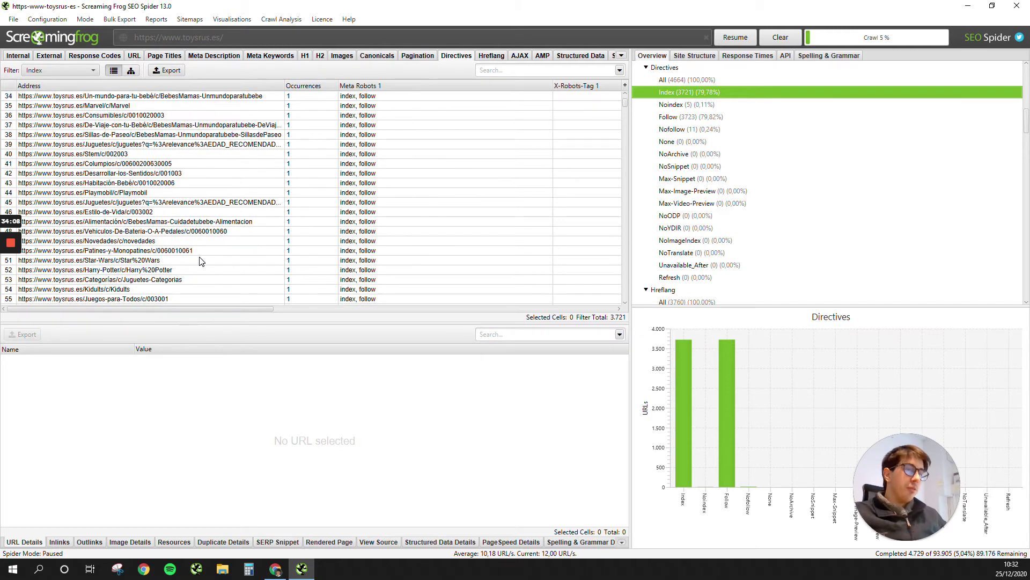
{"action": "scroll", "coordinate": [202, 259], "scroll_direction": "down", "scroll_amount": 1}
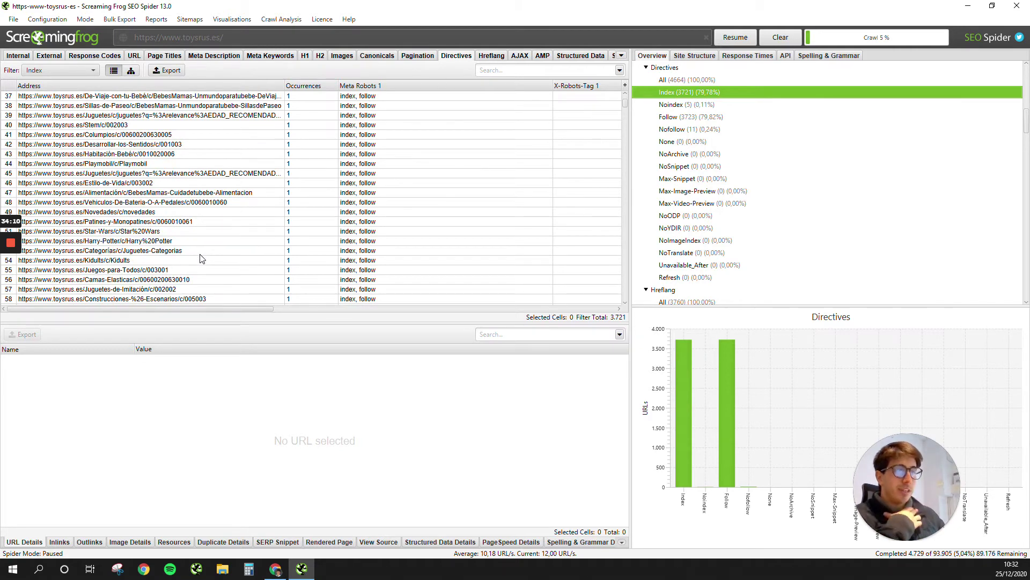
{"action": "scroll", "coordinate": [202, 259], "scroll_direction": "down", "scroll_amount": 2}
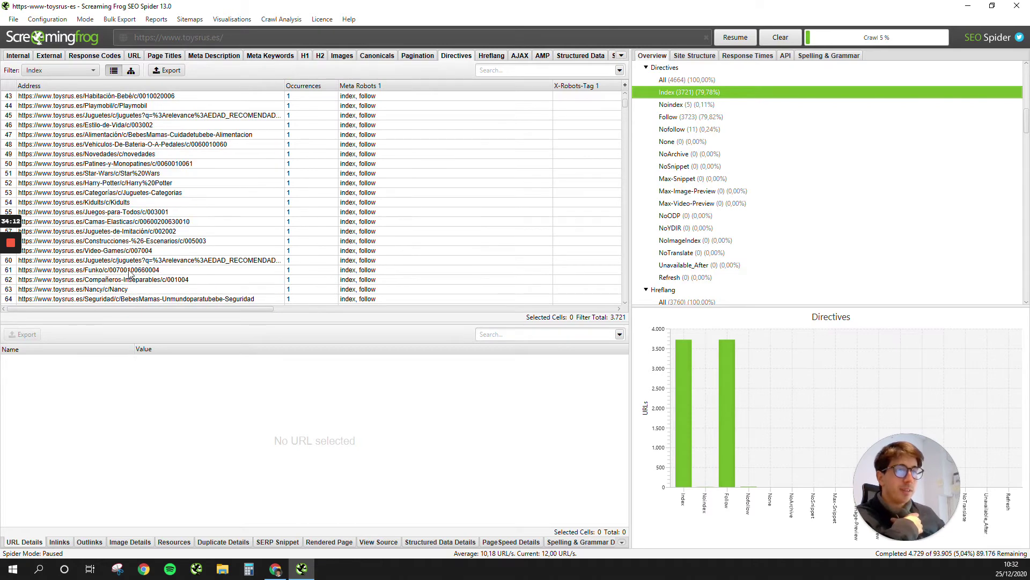
{"action": "scroll", "coordinate": [135, 271], "scroll_direction": "down", "scroll_amount": 2}
{"action": "scroll", "coordinate": [137, 269], "scroll_direction": "down", "scroll_amount": 1}
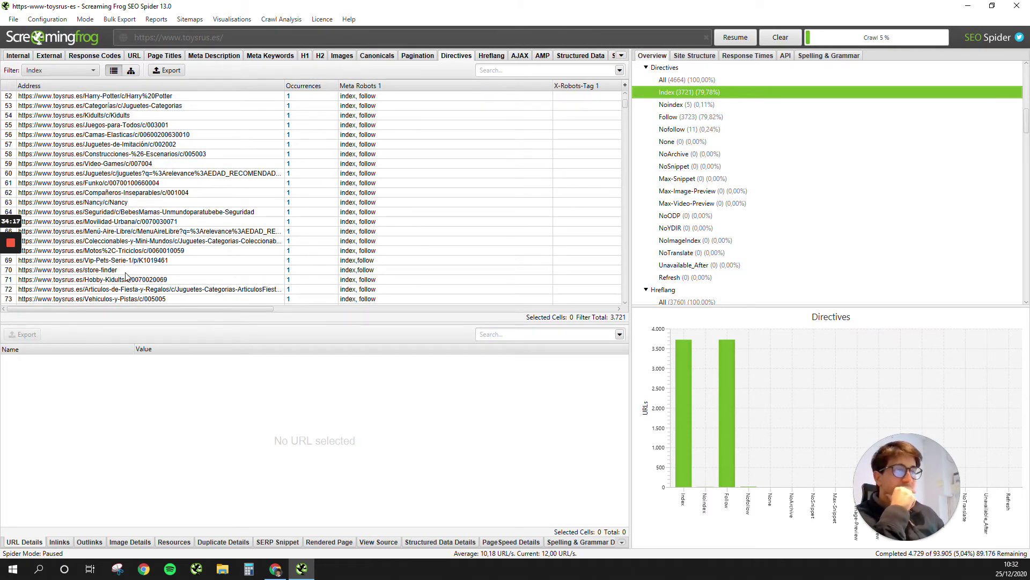
{"action": "left_click", "coordinate": [126, 272]}
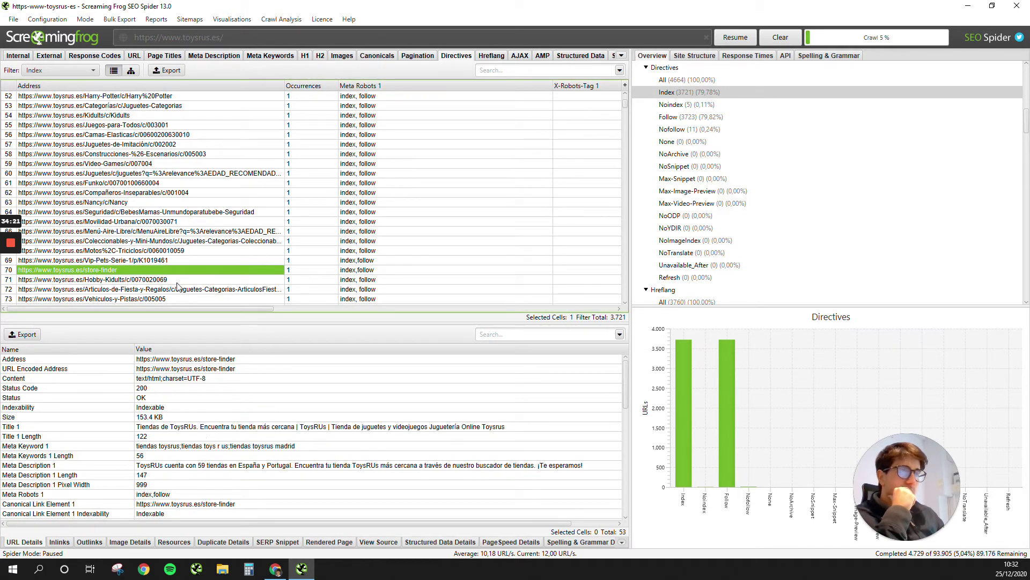
Examine further category and product URLs and their meta robots values in the list of Index directive pages
{"action": "scroll", "coordinate": [143, 261], "scroll_direction": "down", "scroll_amount": 1}
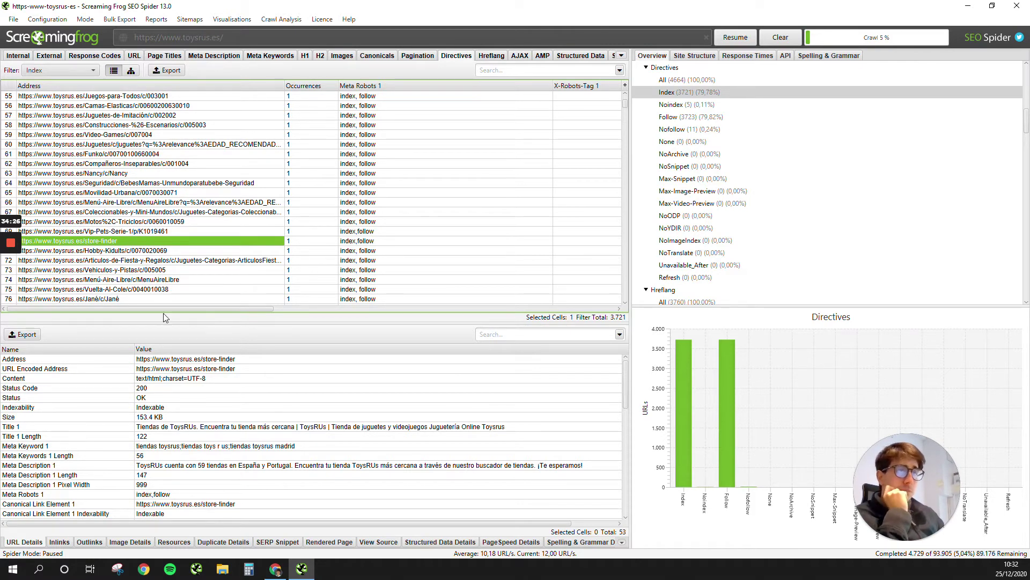
{"action": "scroll", "coordinate": [161, 295], "scroll_direction": "down", "scroll_amount": 1}
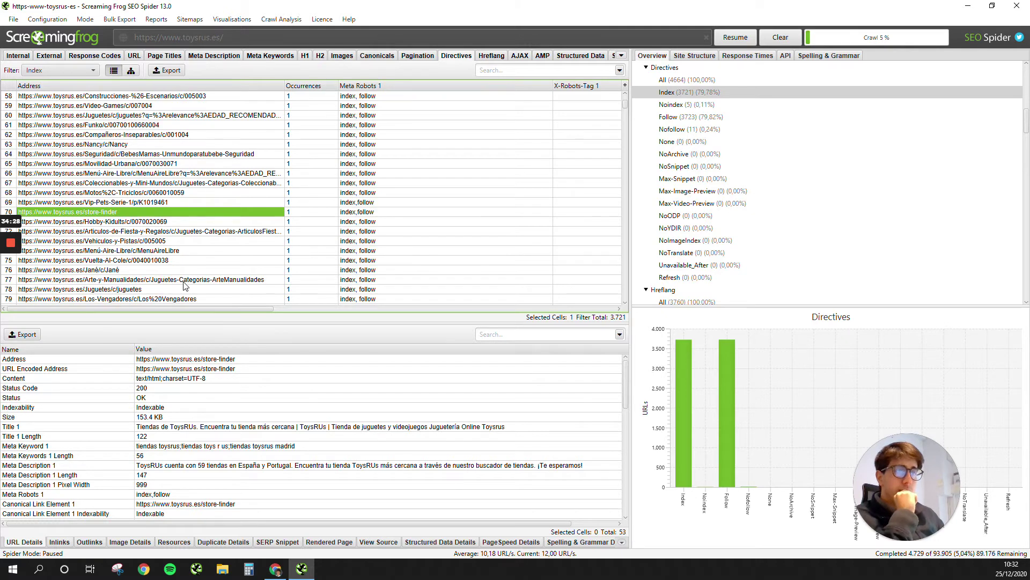
{"action": "scroll", "coordinate": [184, 285], "scroll_direction": "down", "scroll_amount": 3}
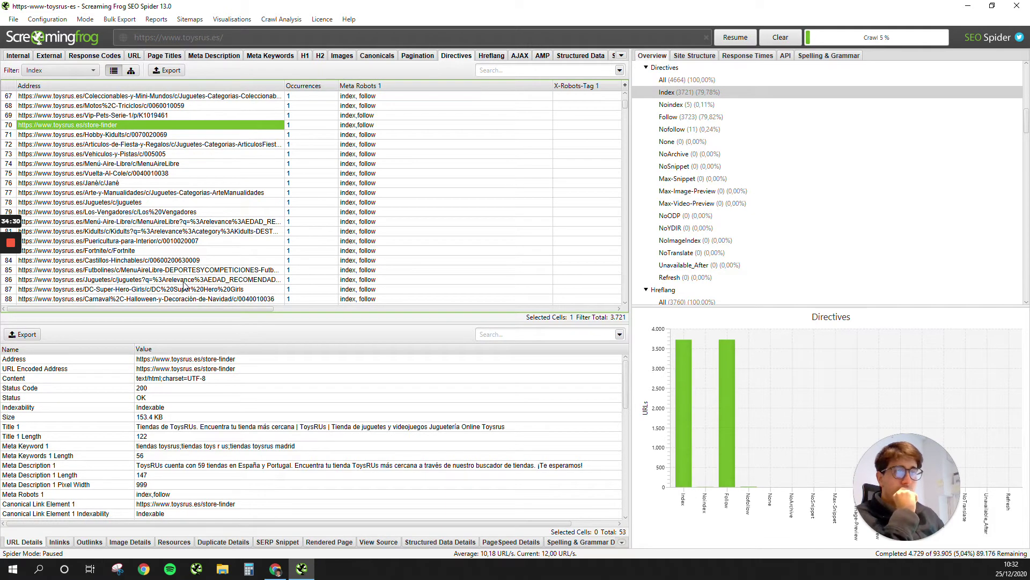
{"action": "scroll", "coordinate": [769, 194], "scroll_direction": "up", "scroll_amount": 2}
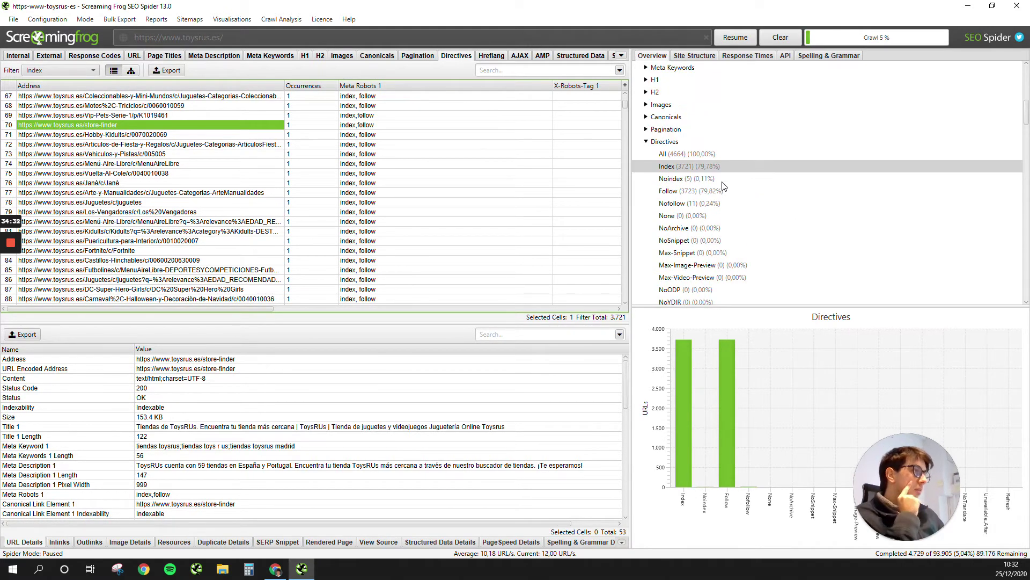
{"action": "scroll", "coordinate": [209, 198], "scroll_direction": "down", "scroll_amount": 2}
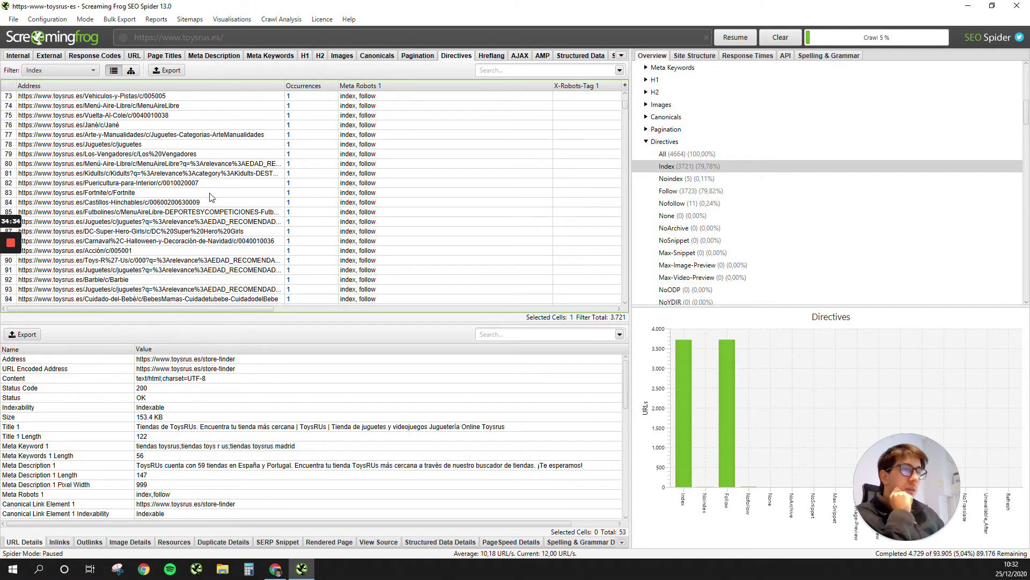
{"action": "scroll", "coordinate": [209, 198], "scroll_direction": "down", "scroll_amount": 4}
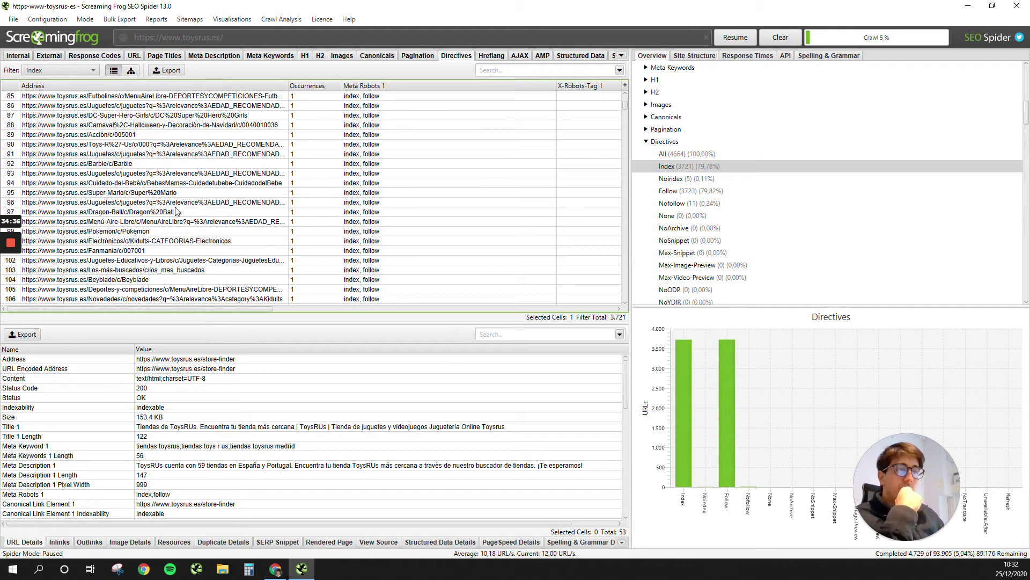
{"action": "left_click", "coordinate": [969, 5]}
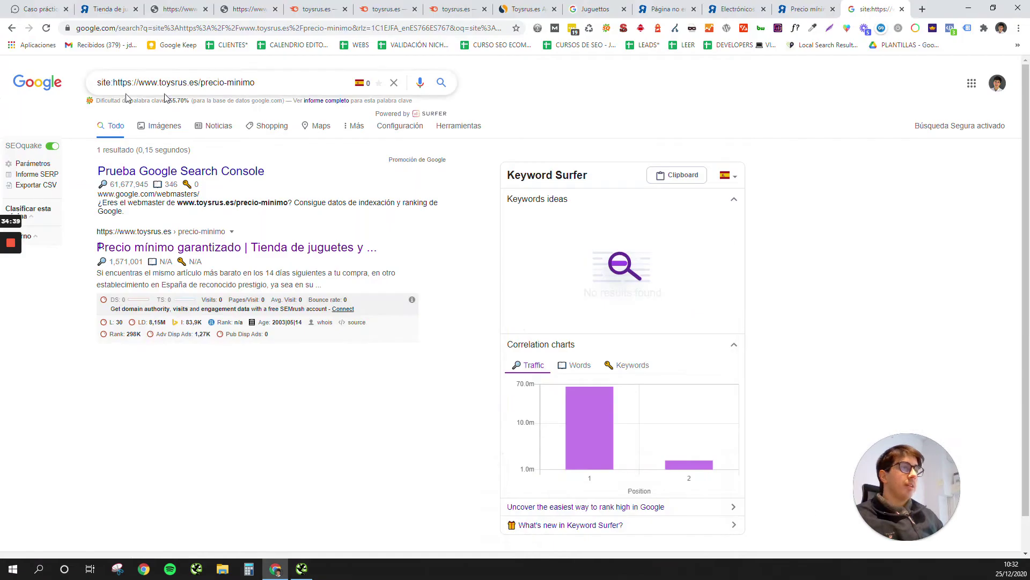
{"action": "key", "text": "ctrl+shift+Left"}
{"action": "key", "text": "ctrl+shift+Left"}
{"action": "key", "text": "ctrl+shift+Left"}
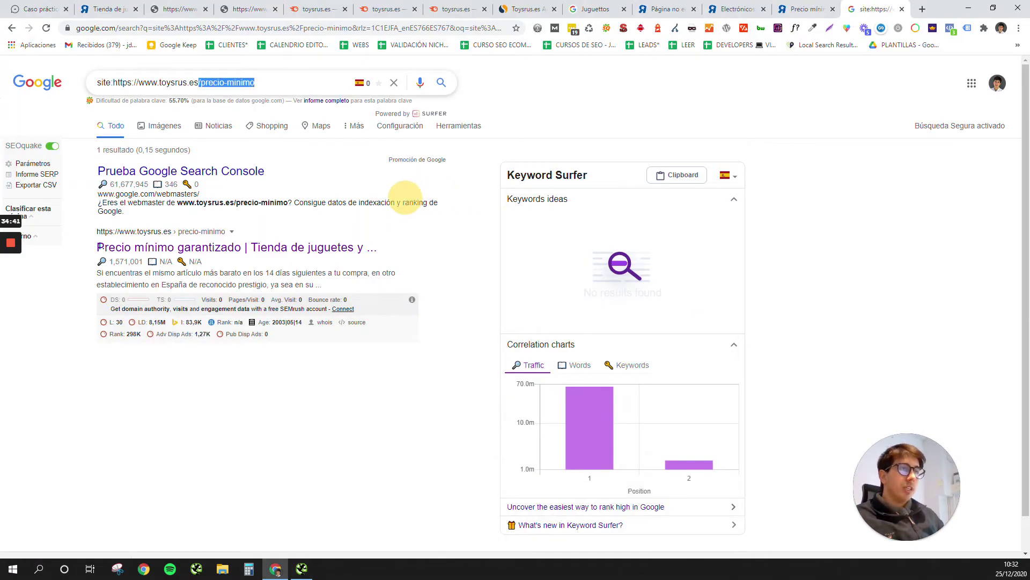
{"action": "key", "text": "BackSpace"}
{"action": "key", "text": "Return"}
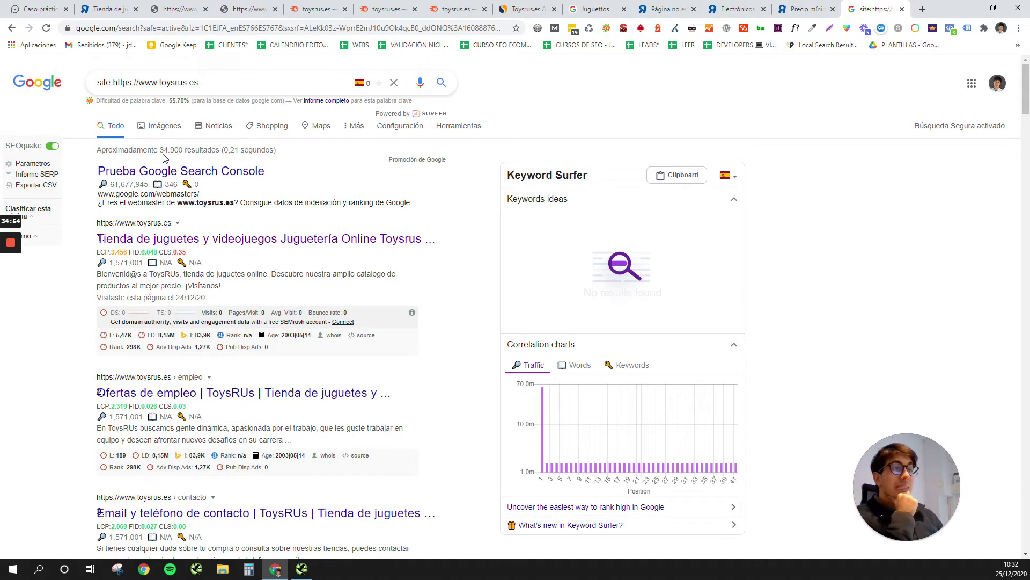
Review the indexed toysrus.es pages in the Google results, from the home page to the Coupes category
{"action": "scroll", "coordinate": [223, 166], "scroll_direction": "down", "scroll_amount": 1}
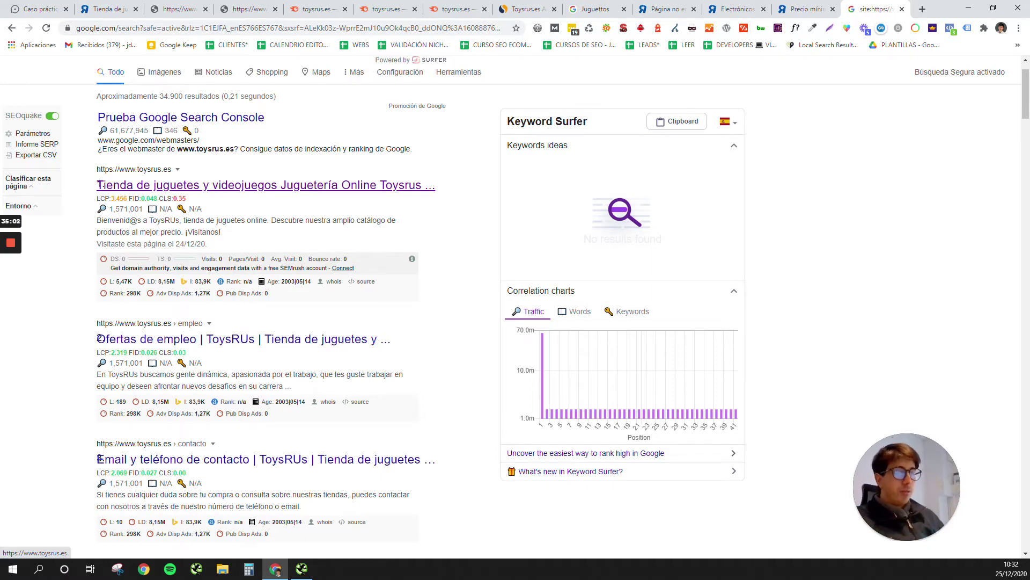
{"action": "scroll", "coordinate": [283, 304], "scroll_direction": "down", "scroll_amount": 4}
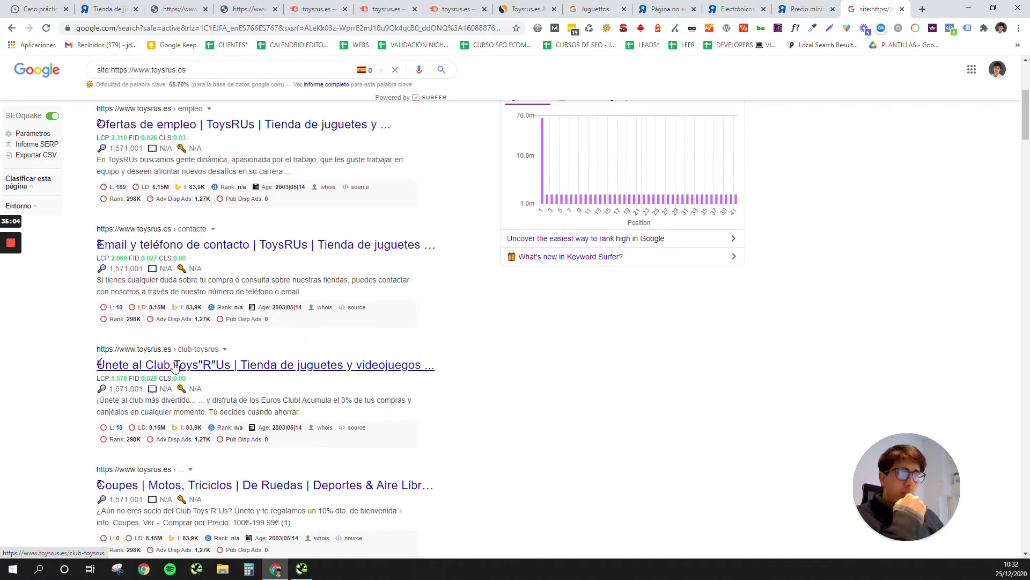
{"action": "scroll", "coordinate": [169, 363], "scroll_direction": "down", "scroll_amount": 3}
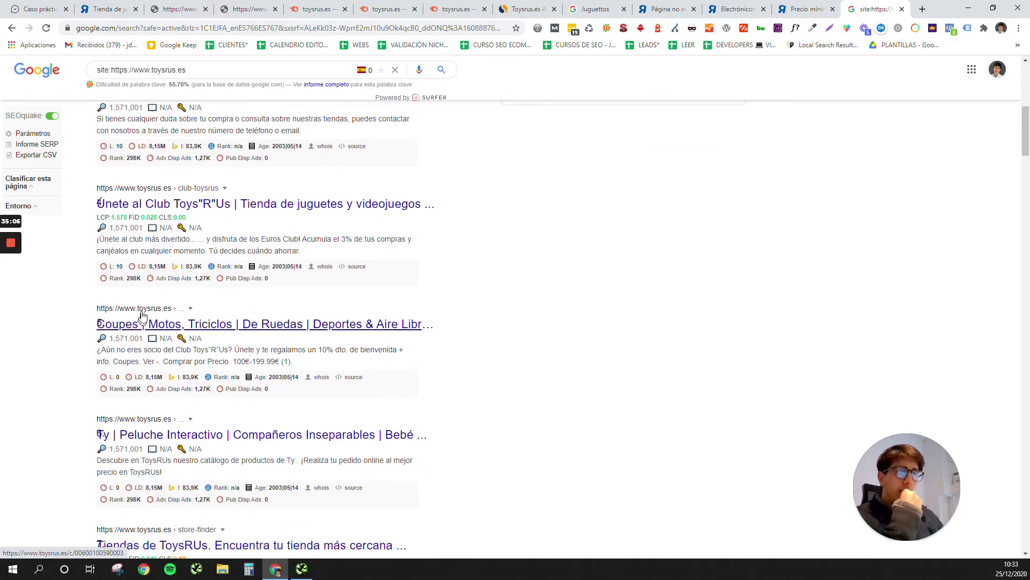
{"action": "scroll", "coordinate": [209, 167], "scroll_direction": "up", "scroll_amount": 4}
{"action": "scroll", "coordinate": [215, 164], "scroll_direction": "up", "scroll_amount": 4}
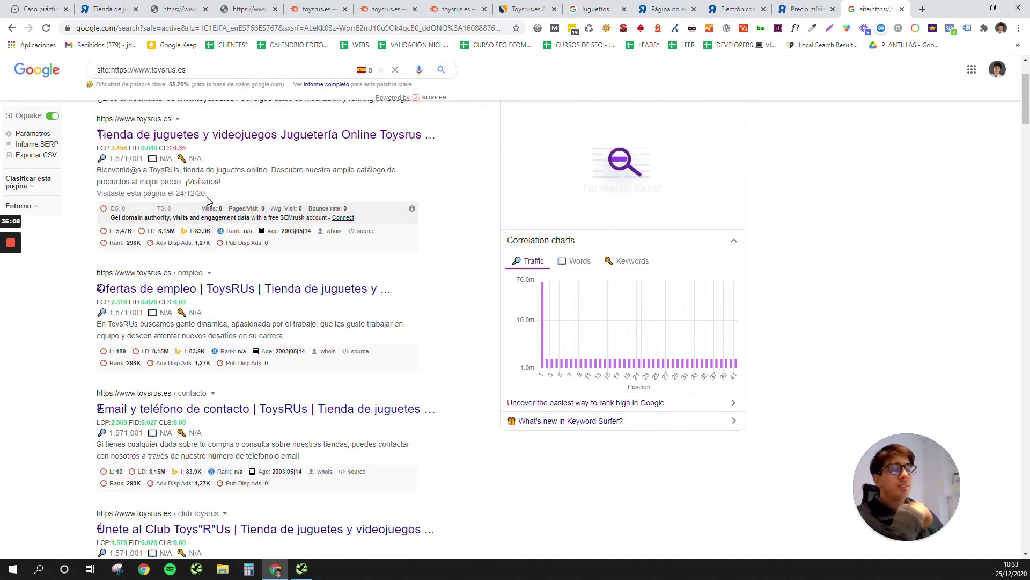
{"action": "scroll", "coordinate": [233, 316], "scroll_direction": "down", "scroll_amount": 6}
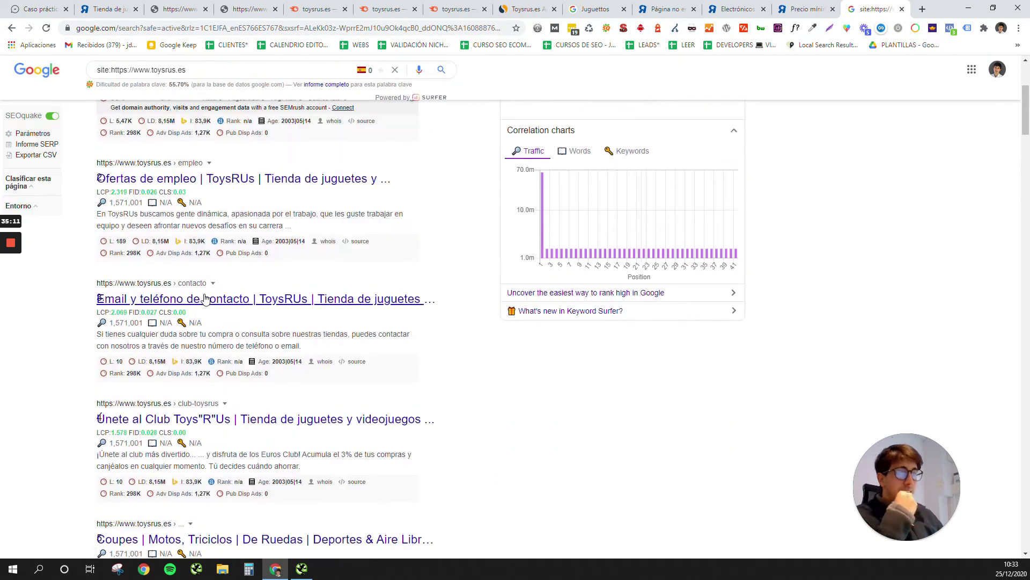
{"action": "scroll", "coordinate": [233, 315], "scroll_direction": "down", "scroll_amount": 2}
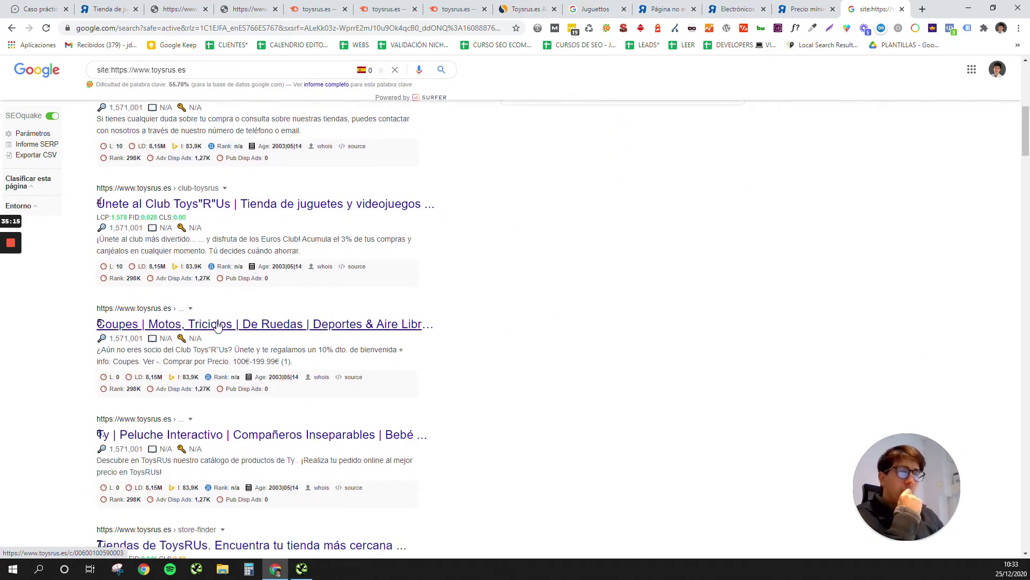
Open the Coupes category result in a new tab and examine its product listing from heading to footer
{"action": "right_click", "coordinate": [220, 329]}
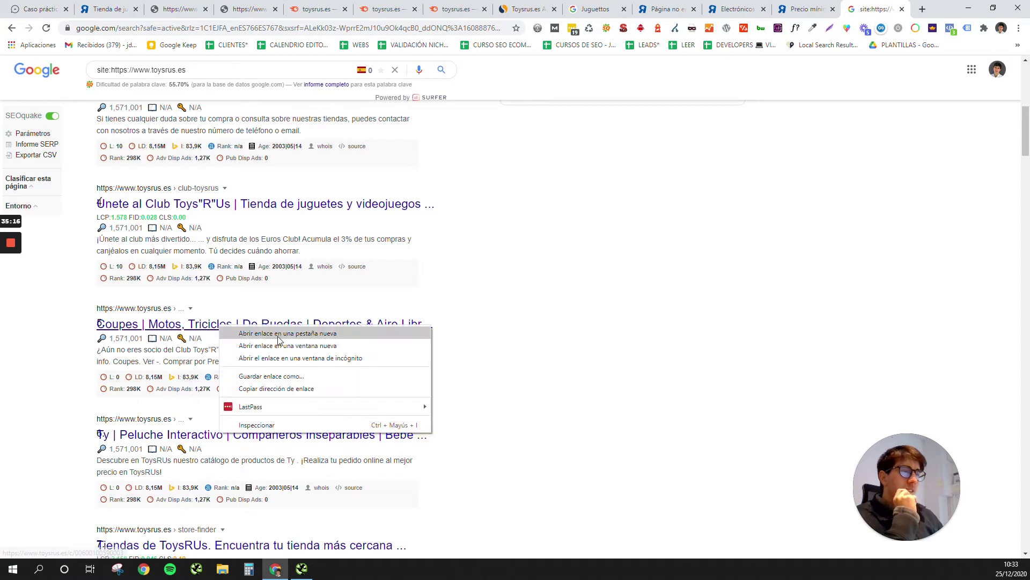
{"action": "left_click", "coordinate": [247, 335]}
{"action": "left_click", "coordinate": [894, 6]}
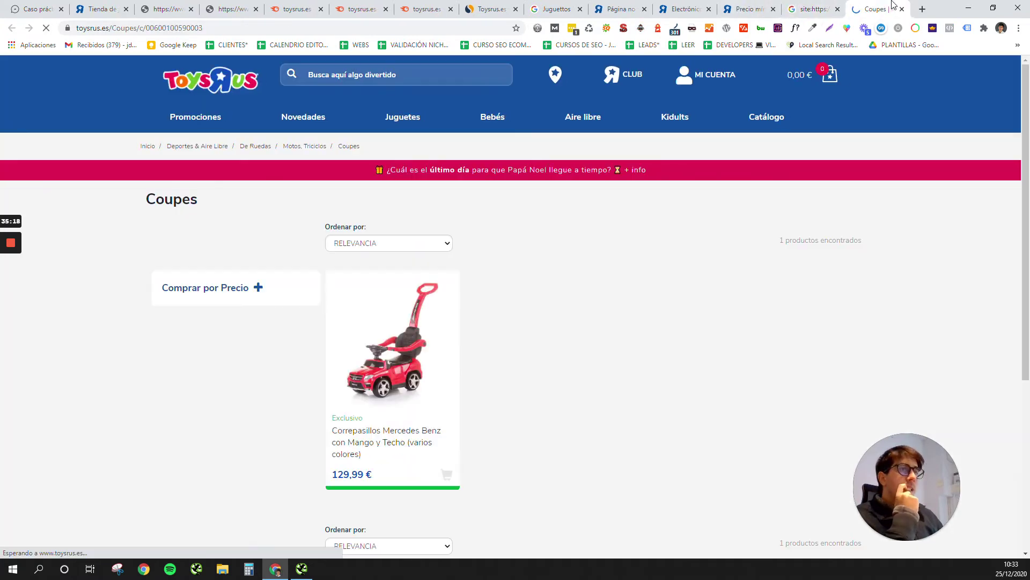
{"action": "scroll", "coordinate": [415, 374], "scroll_direction": "down", "scroll_amount": 3}
{"action": "scroll", "coordinate": [466, 369], "scroll_direction": "down", "scroll_amount": 2}
{"action": "scroll", "coordinate": [464, 365], "scroll_direction": "up", "scroll_amount": 6}
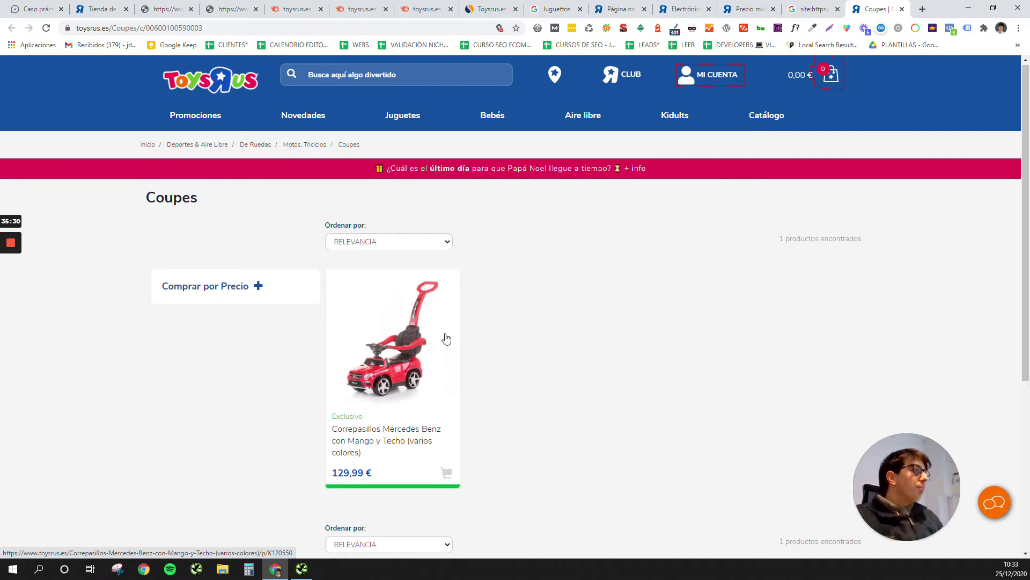
{"action": "scroll", "coordinate": [422, 336], "scroll_direction": "down", "scroll_amount": 3}
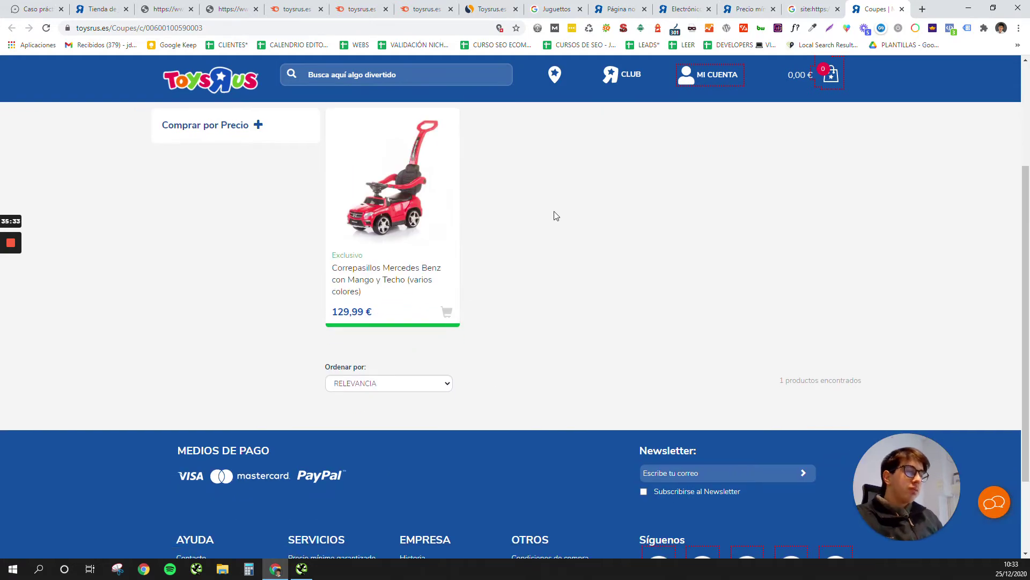
{"action": "scroll", "coordinate": [304, 188], "scroll_direction": "up", "scroll_amount": 3}
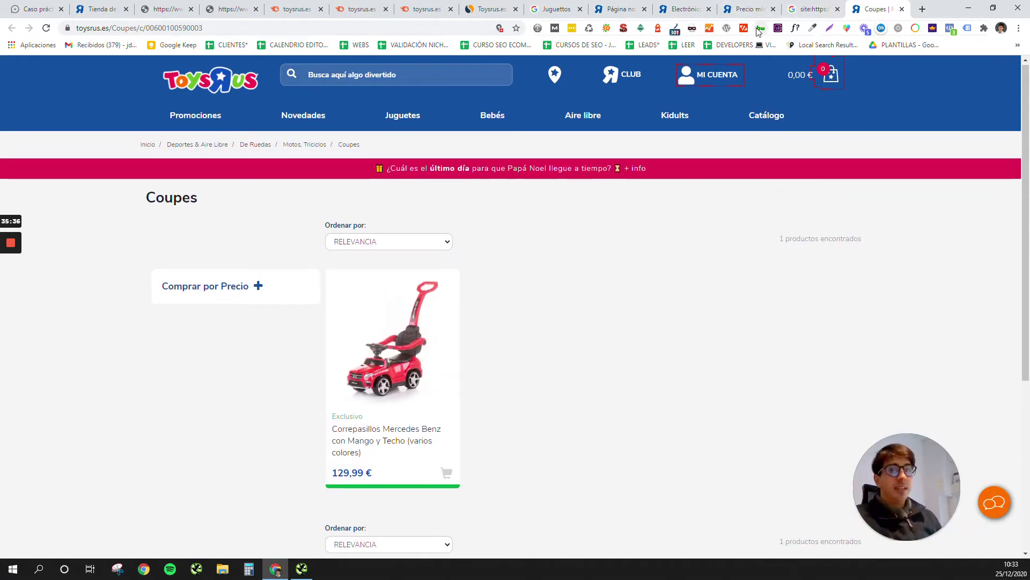
Return to the search results, open the Ty interactive plush category in a new tab and examine its products
{"action": "left_click", "coordinate": [798, 7]}
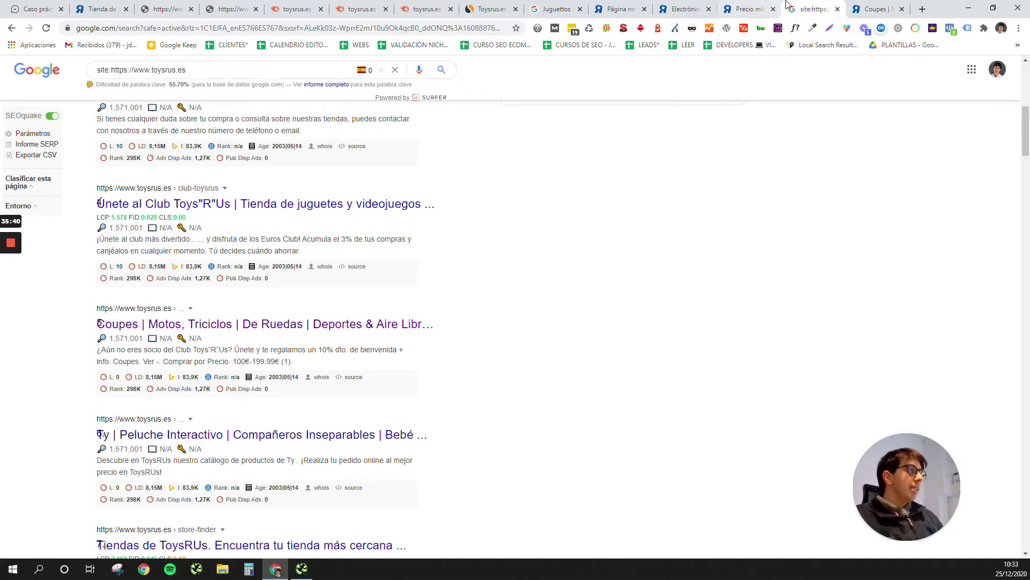
{"action": "key", "text": "ctrl+Tab"}
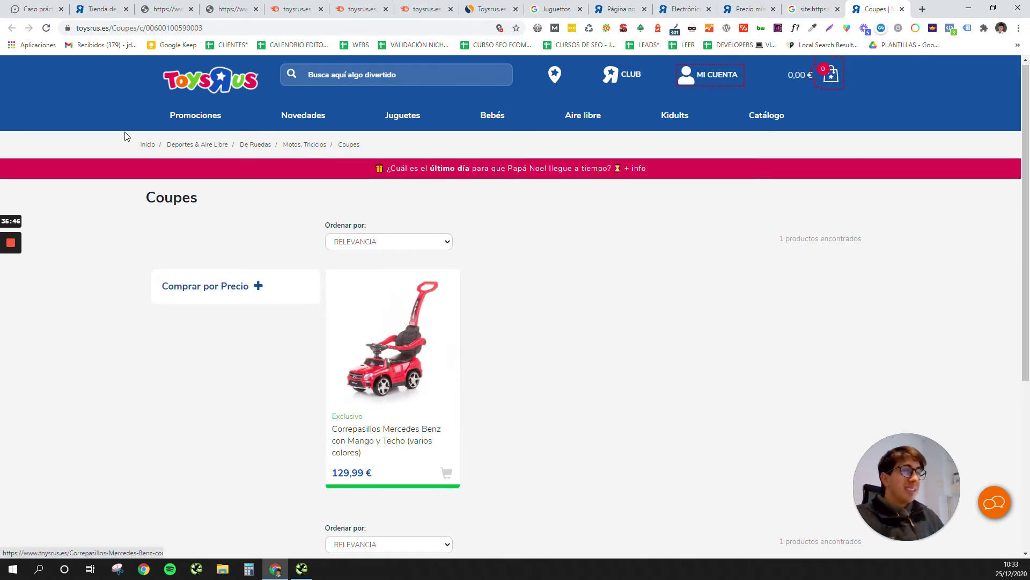
{"action": "left_click", "coordinate": [813, 8]}
{"action": "scroll", "coordinate": [253, 261], "scroll_direction": "down", "scroll_amount": 3}
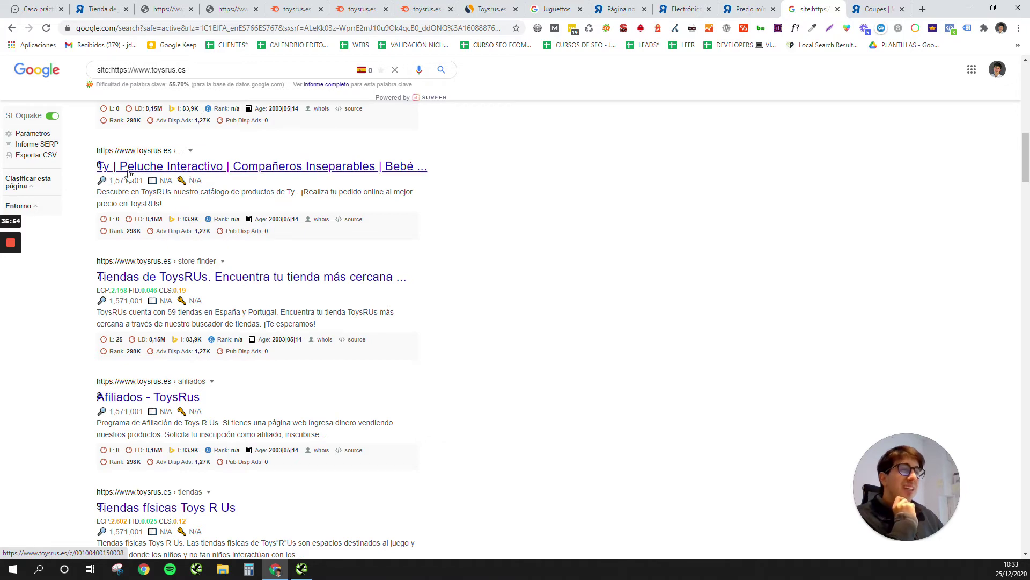
{"action": "right_click", "coordinate": [169, 168]}
{"action": "left_click", "coordinate": [234, 176]}
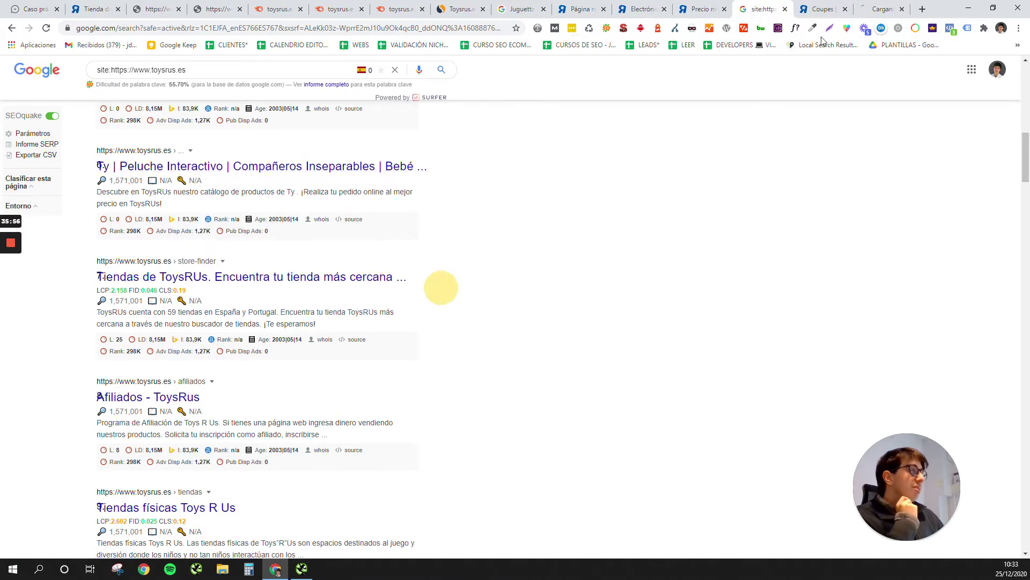
{"action": "left_click", "coordinate": [876, 7]}
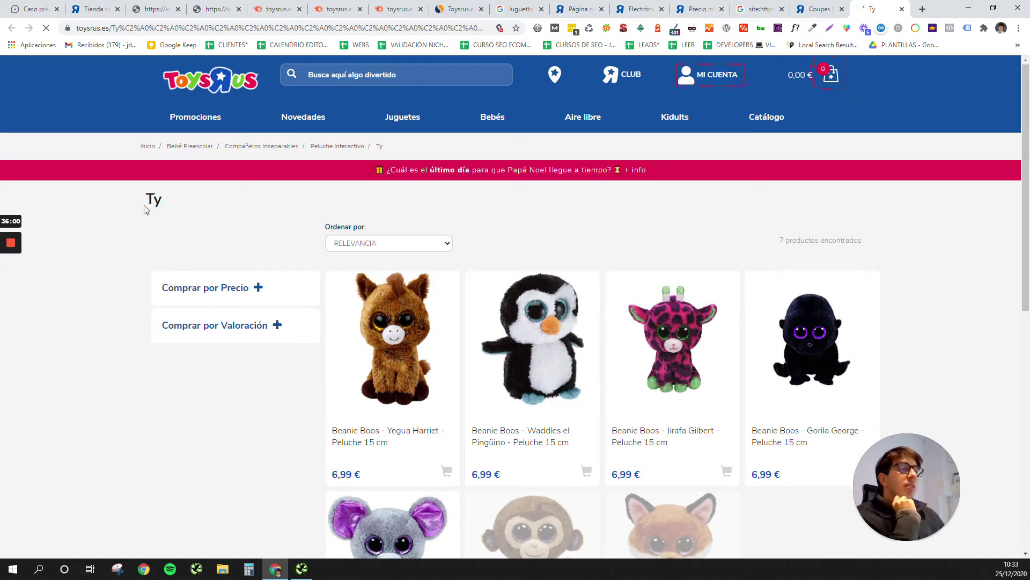
{"action": "scroll", "coordinate": [518, 242], "scroll_direction": "down", "scroll_amount": 9}
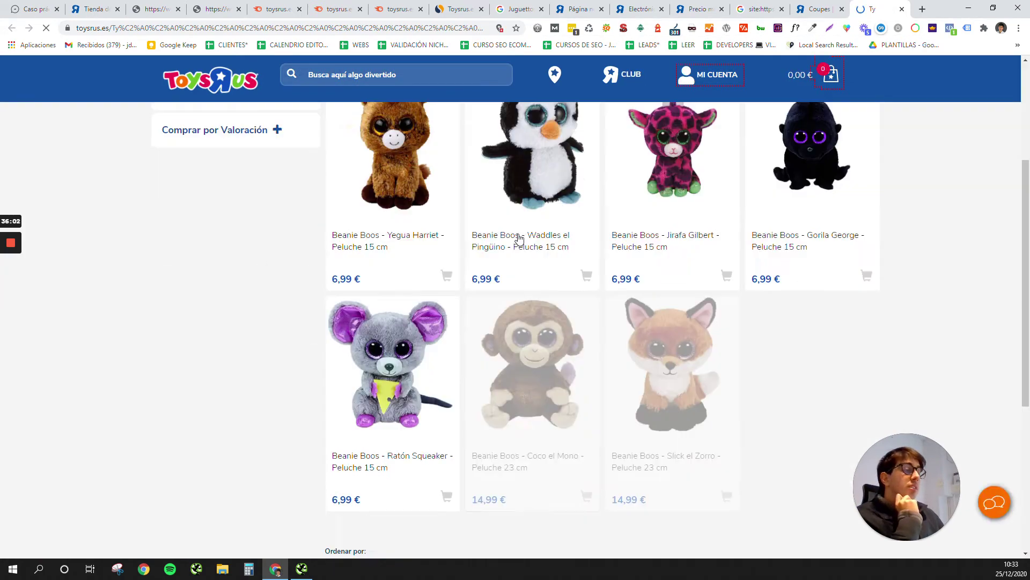
{"action": "scroll", "coordinate": [534, 264], "scroll_direction": "up", "scroll_amount": 7}
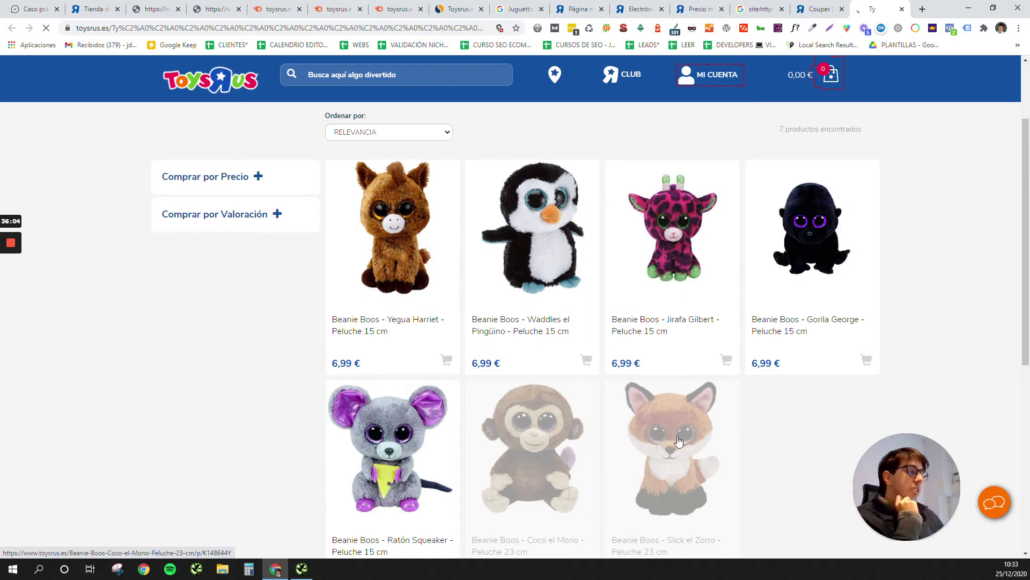
{"action": "scroll", "coordinate": [679, 441], "scroll_direction": "down", "scroll_amount": 1}
Close the Ty and Coupes pages and review the indexed results around Afiliados, Tiendas físicas and Promociones
{"action": "left_click", "coordinate": [902, 9]}
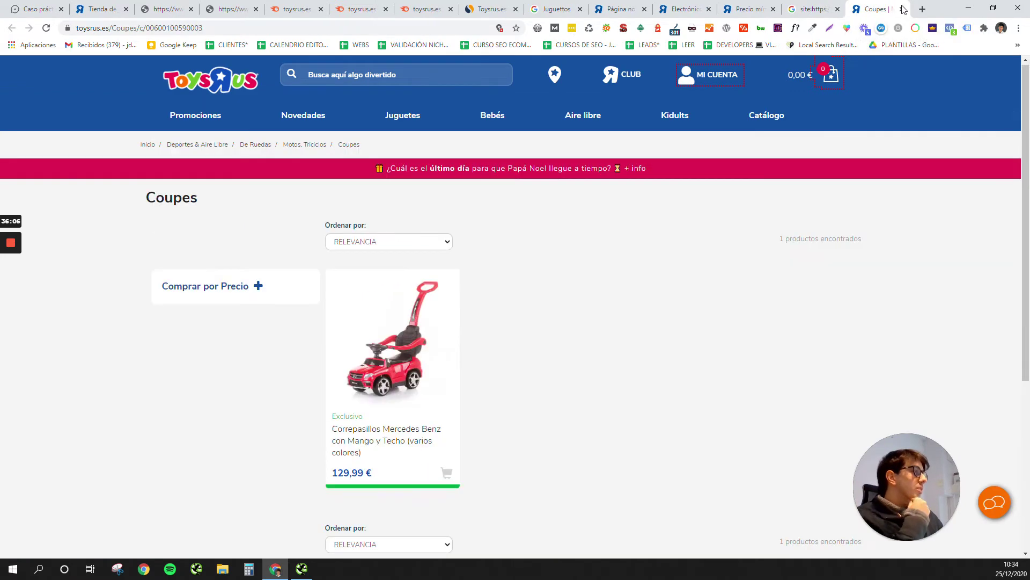
{"action": "left_click", "coordinate": [903, 10]}
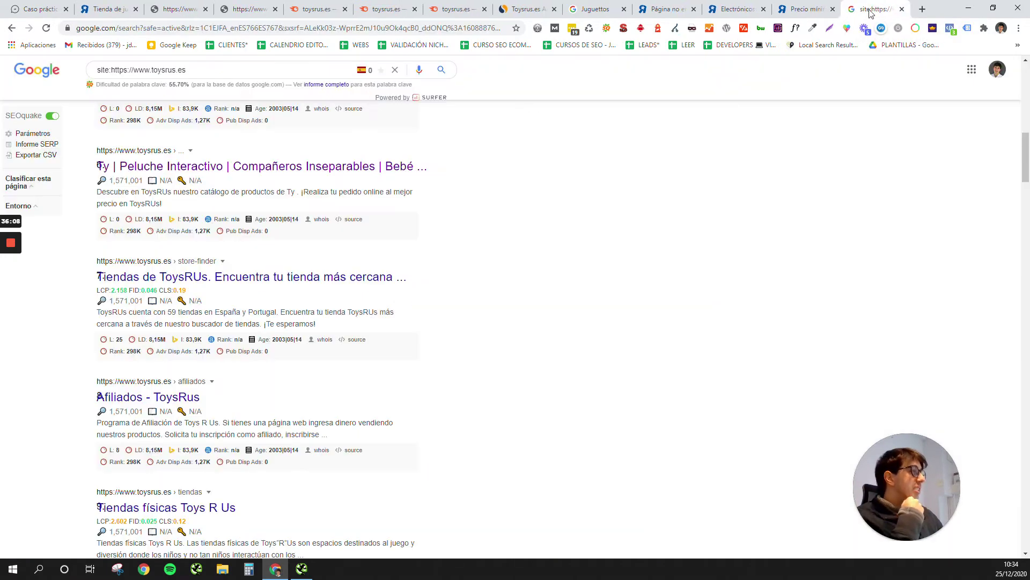
{"action": "scroll", "coordinate": [173, 193], "scroll_direction": "down", "scroll_amount": 4}
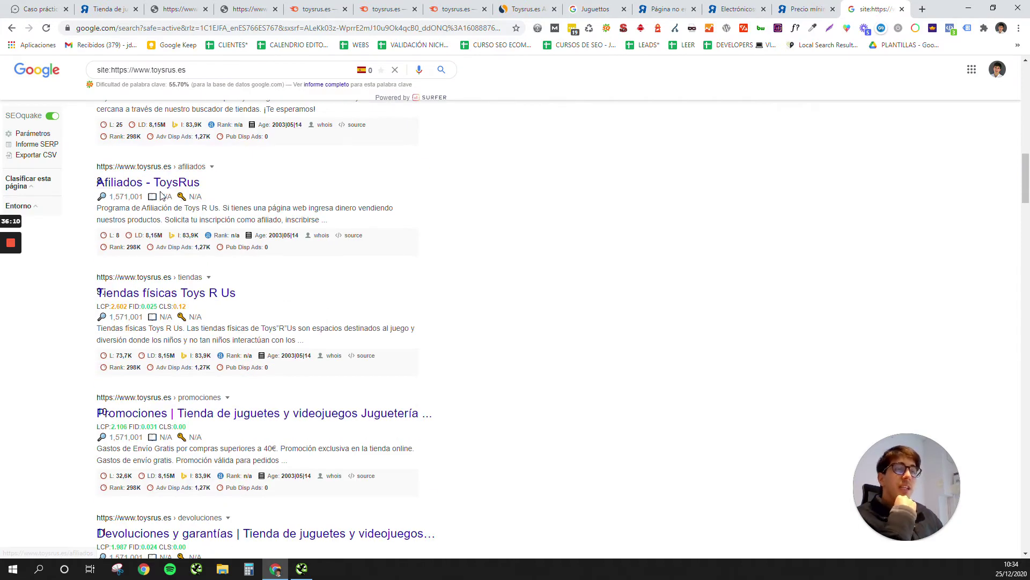